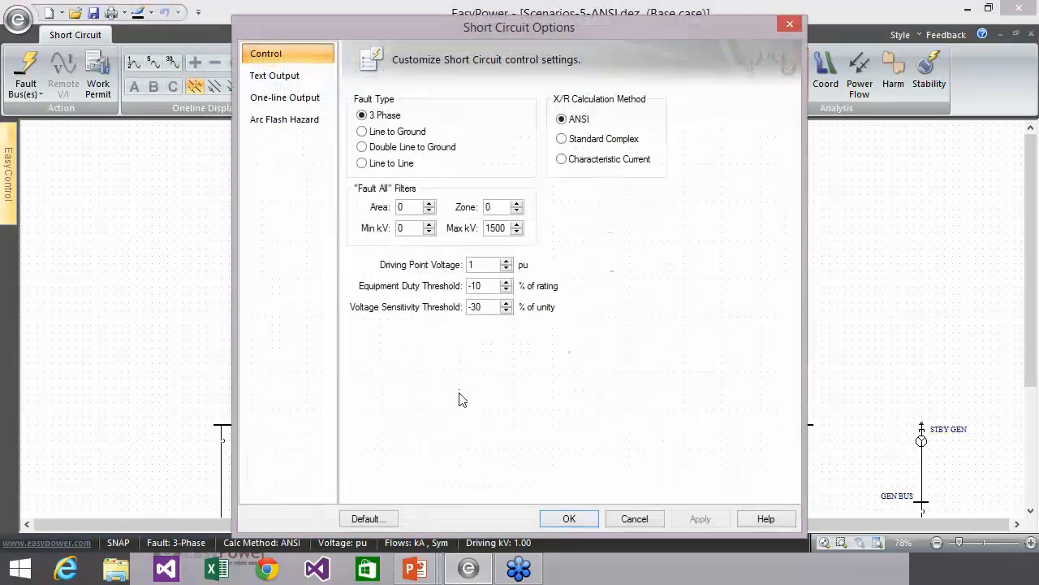
- Enable creation of the reduced Equipment Duty Report in the short-circuit text output options and accept the change
click(310, 122)
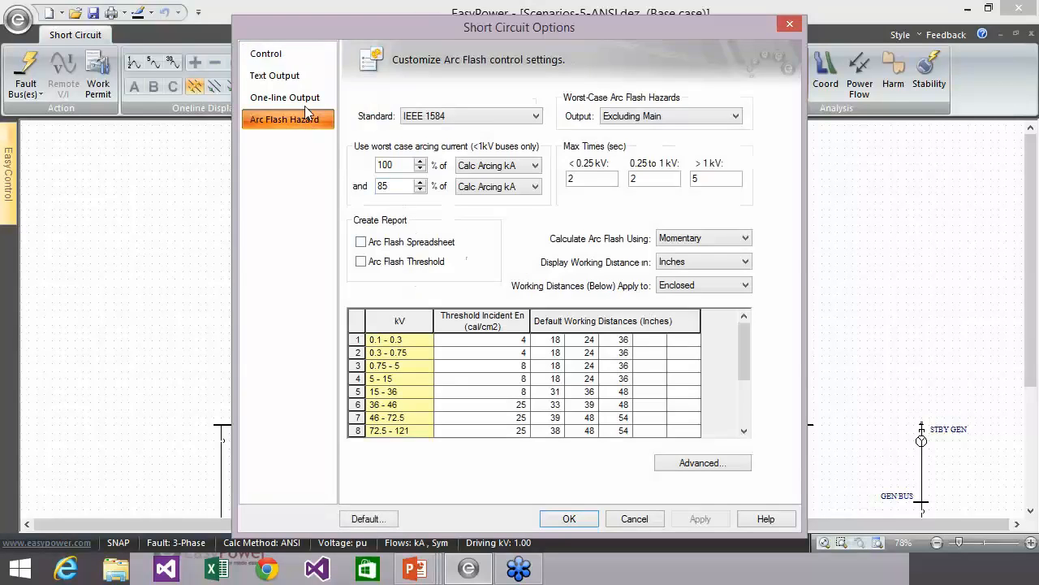
click(266, 54)
click(276, 75)
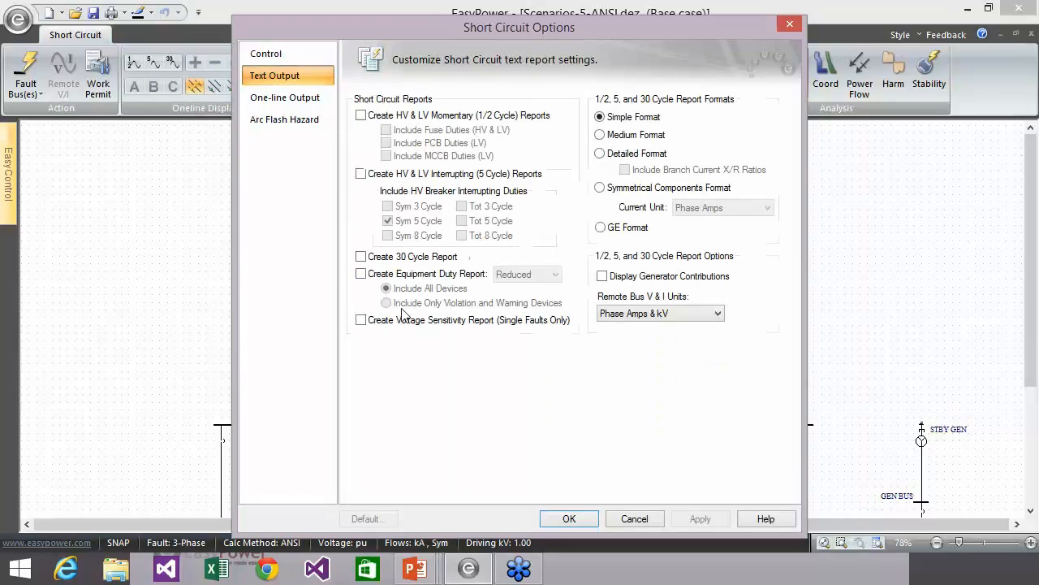
click(361, 273)
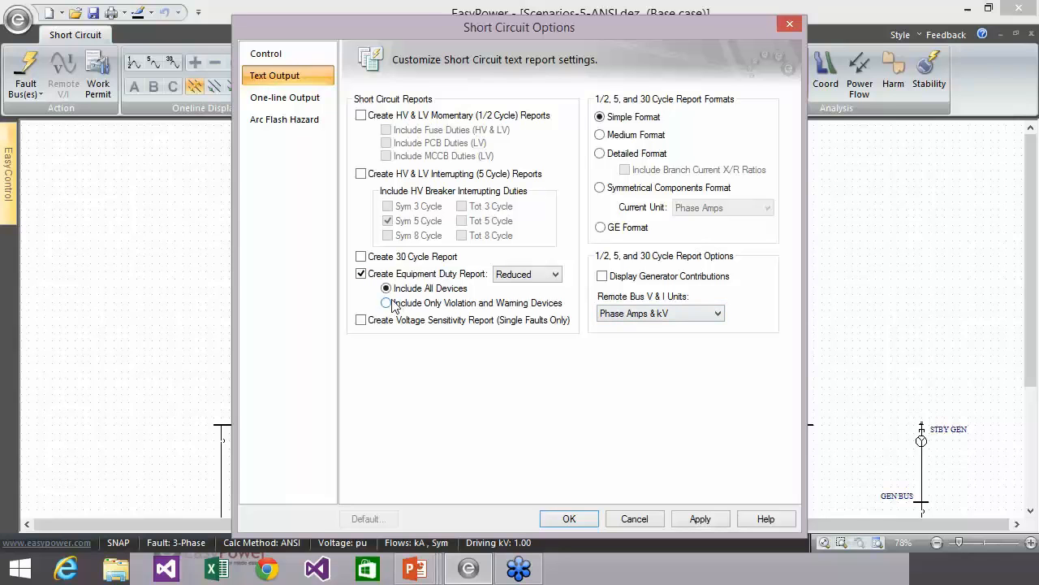
click(573, 520)
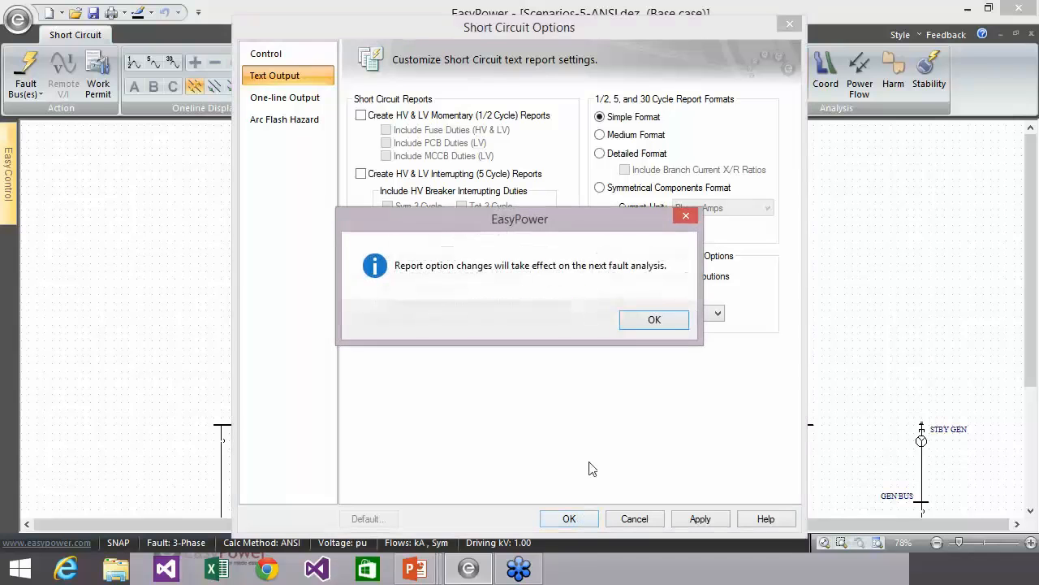
click(654, 321)
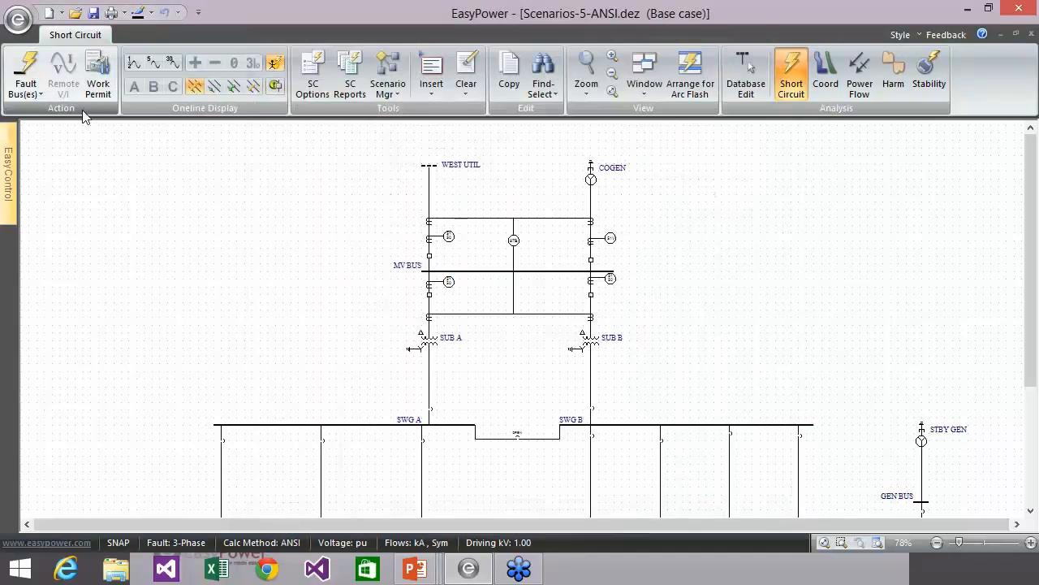
- Run the fault analysis on the buses and bring up the Equipment Duty Report for Scenarios-5-ANSI.dez at full size
click(27, 72)
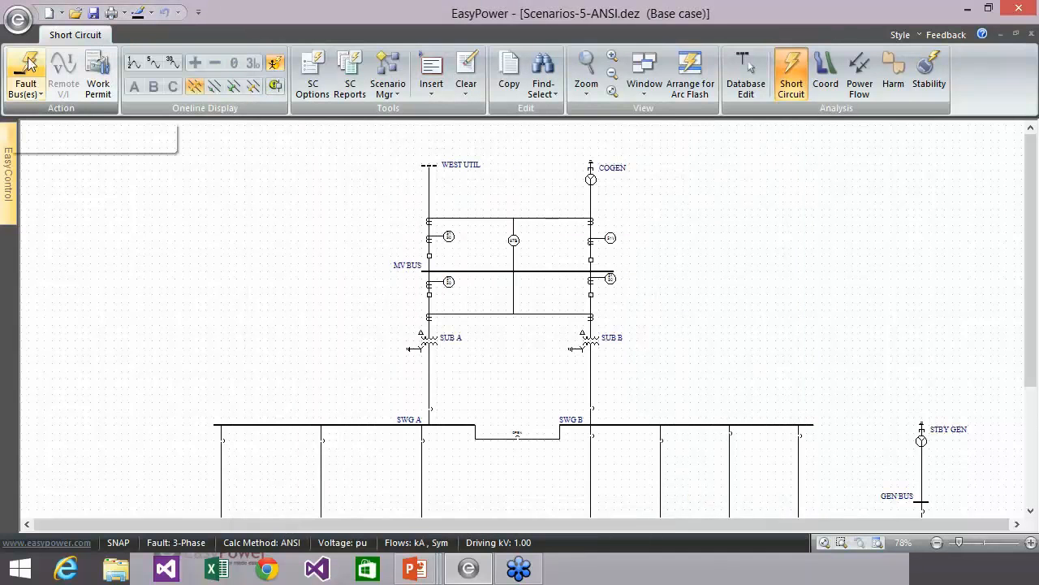
click(1016, 33)
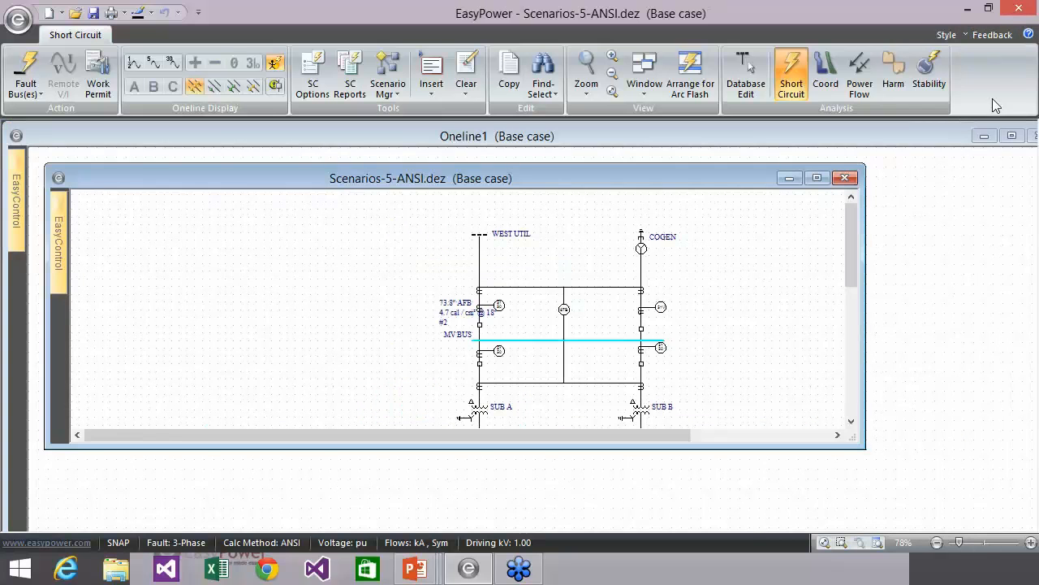
click(975, 135)
click(844, 178)
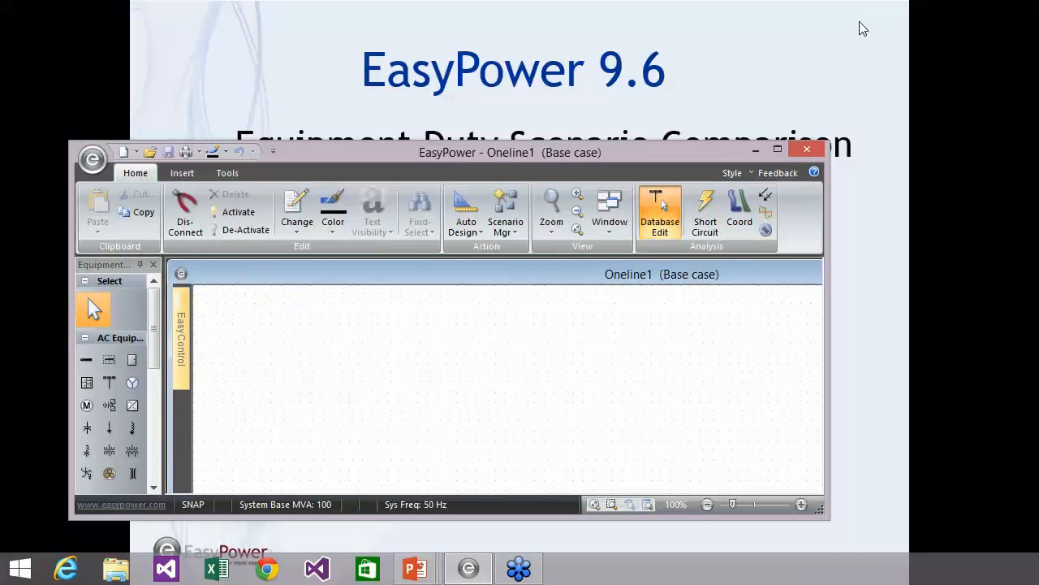
double_click(727, 159)
double_click(912, 143)
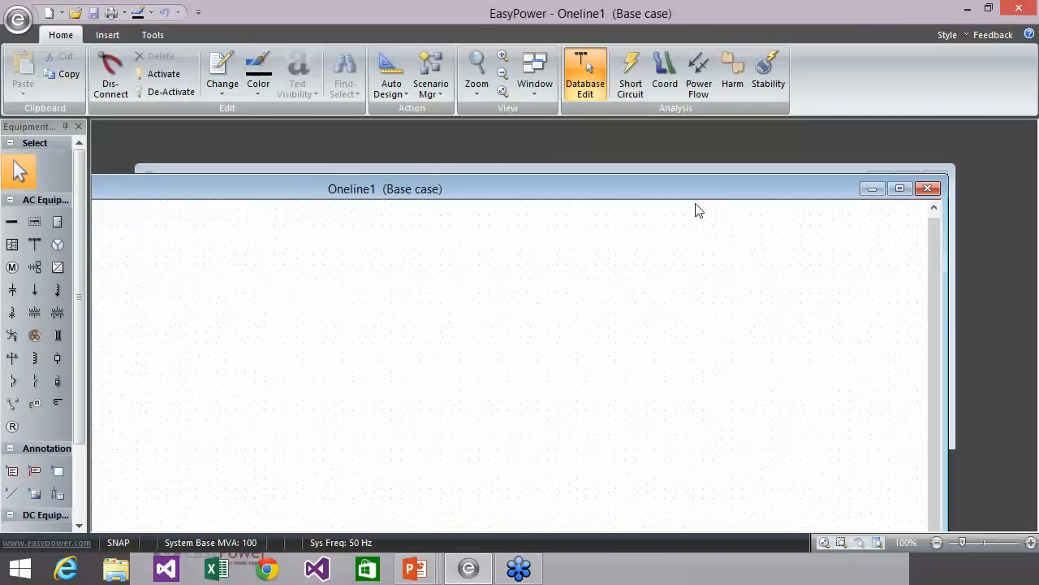
click(849, 206)
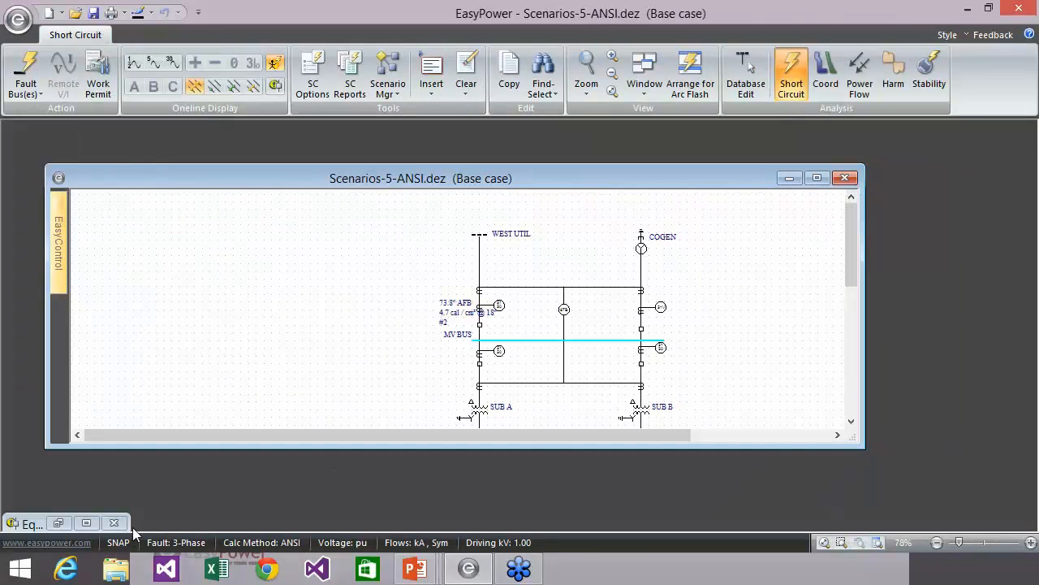
click(87, 522)
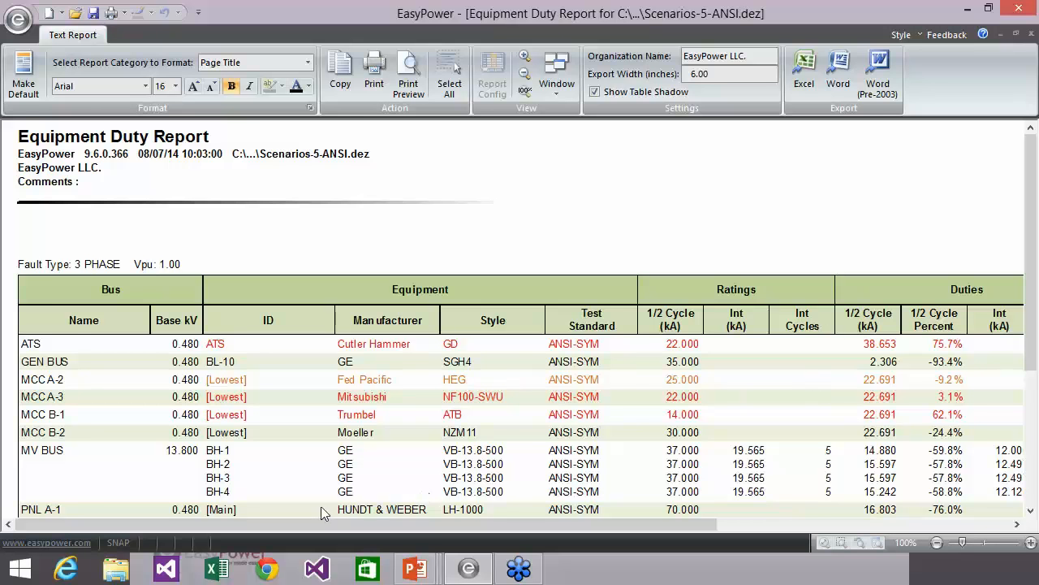
- Review the equipment ratings and duties throughout the Equipment Duty Report and return to the one-line diagram
mouse_move(349, 524)
mouse_down()
mouse_move(553, 523)
mouse_move(337, 536)
mouse_up()
scroll(433, 417, down, 5)
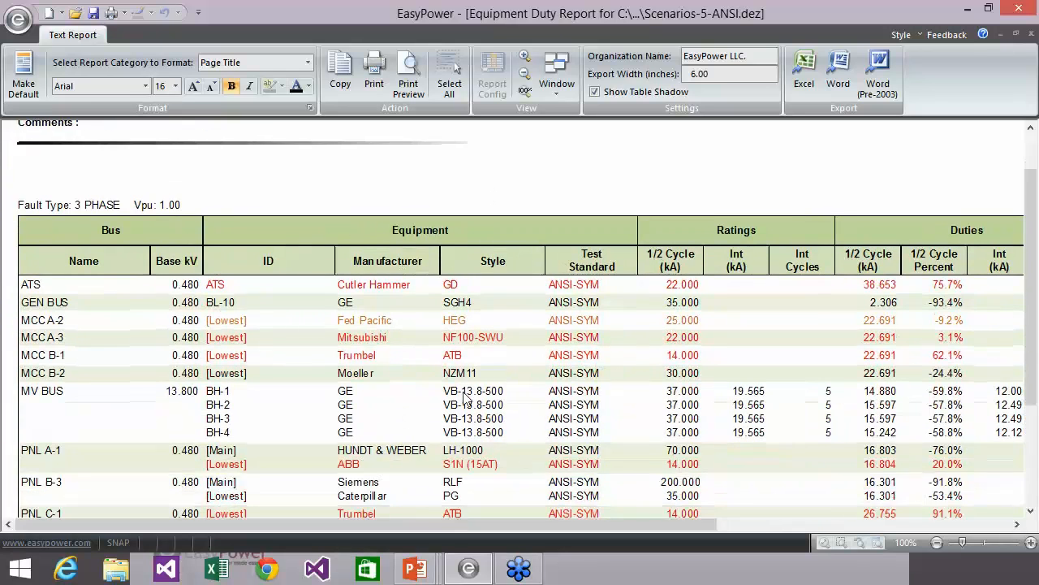
scroll(481, 406, down, 1)
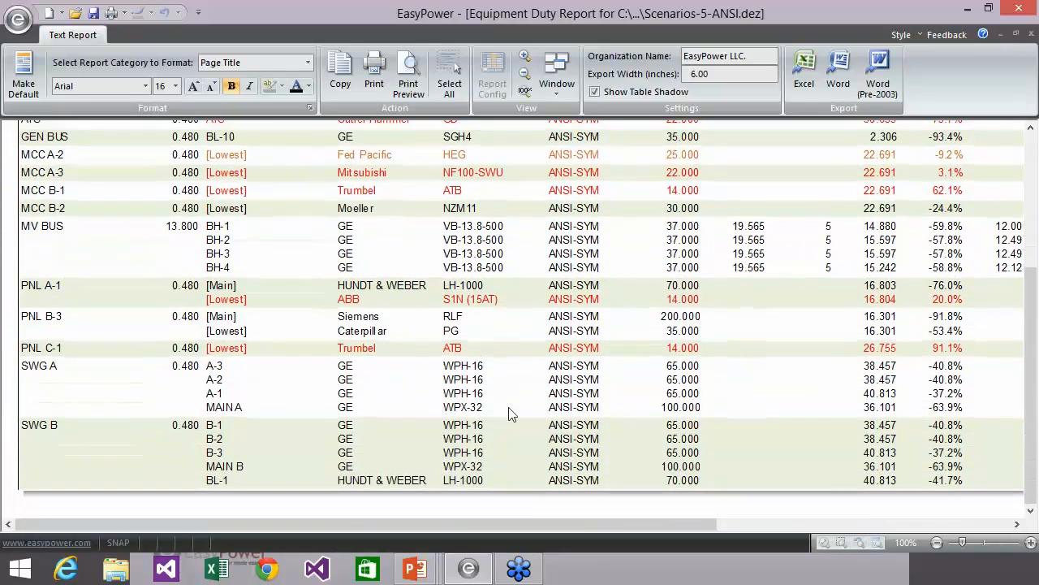
scroll(674, 388, up, 6)
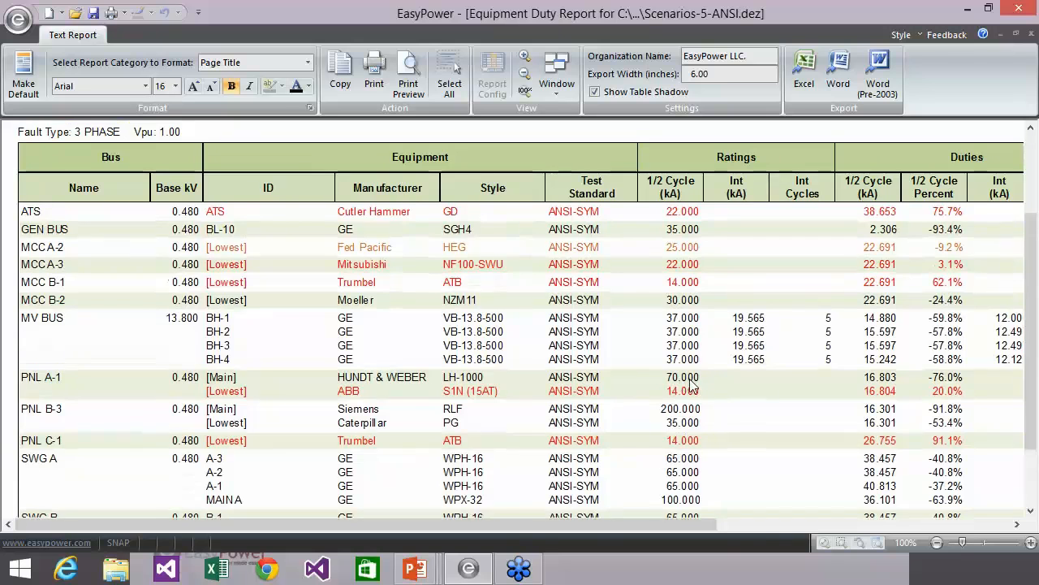
scroll(720, 380, up, 1)
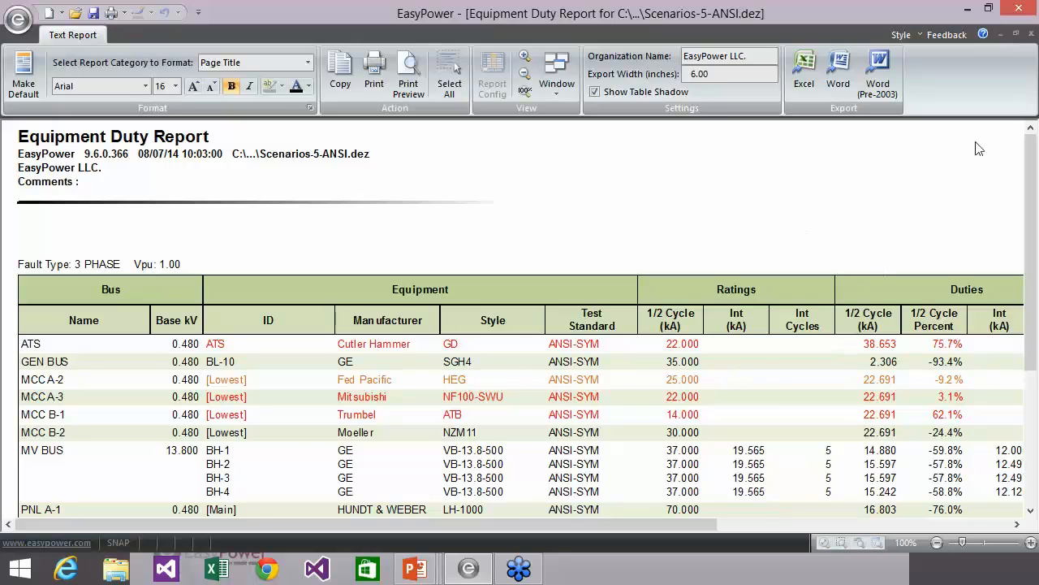
click(1033, 35)
click(1031, 36)
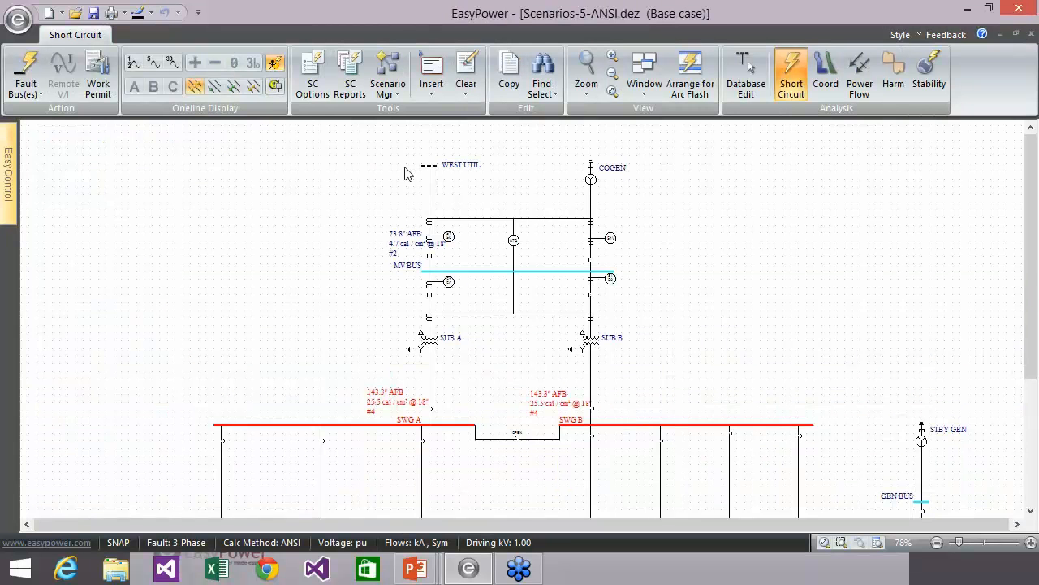
- Review the short-circuit text report options without changing them and switch to Database Edit mode
click(313, 75)
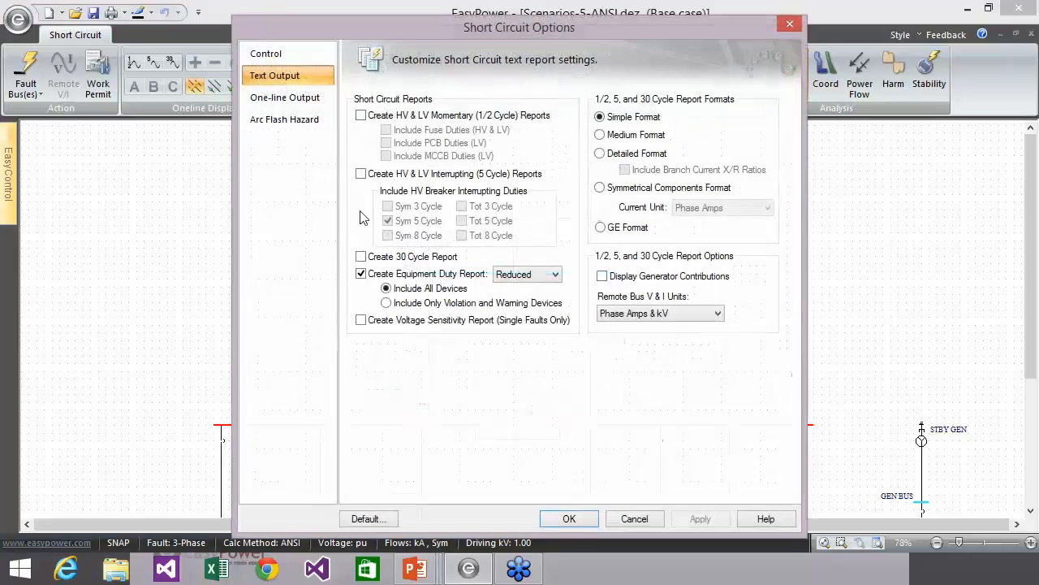
click(635, 519)
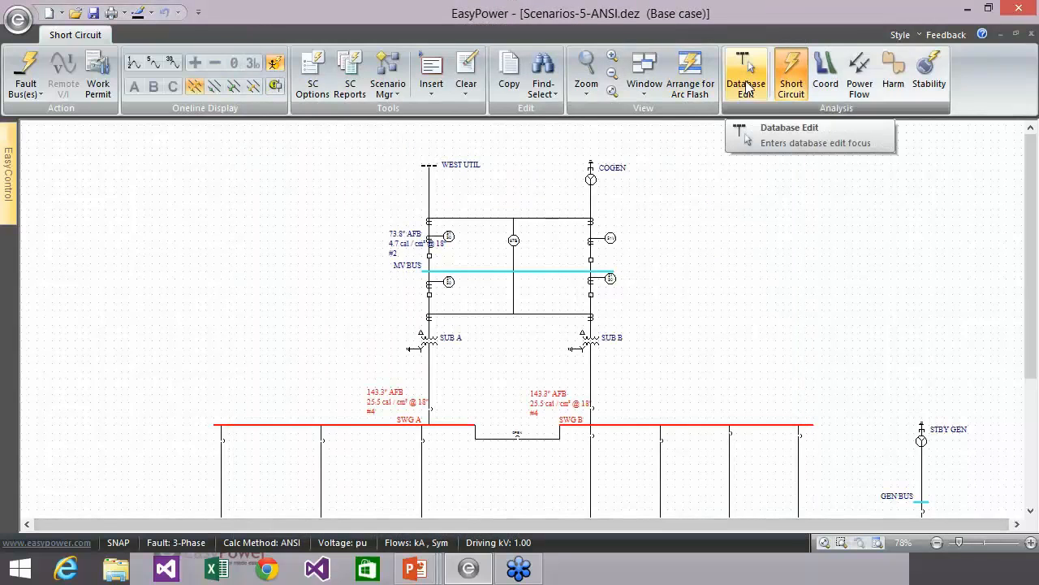
click(746, 87)
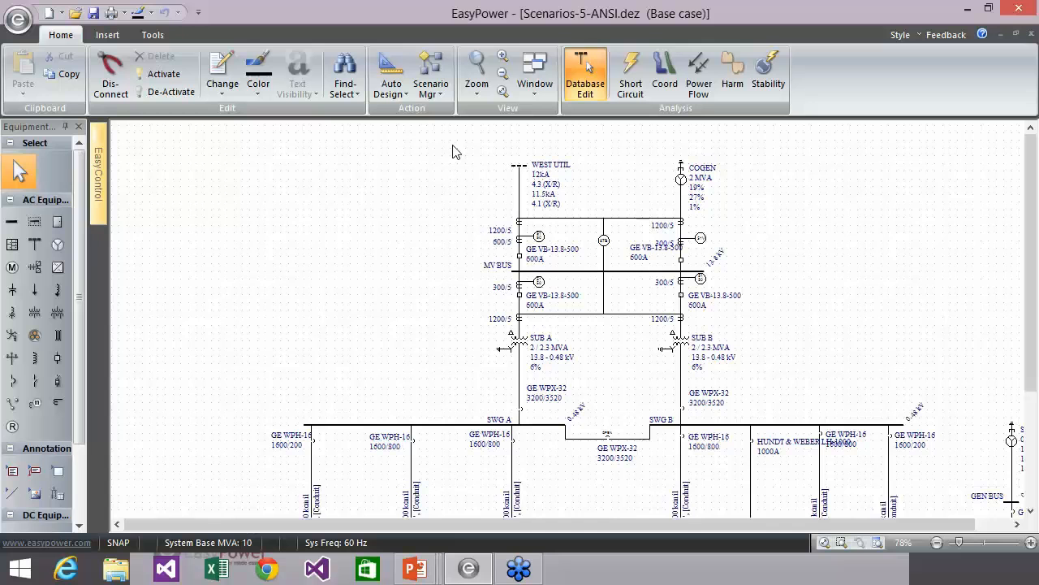
- Save the one-line and view the stored scenarios, highlighting "Cogen only - Tie closed" and closing the list without opening one
click(444, 91)
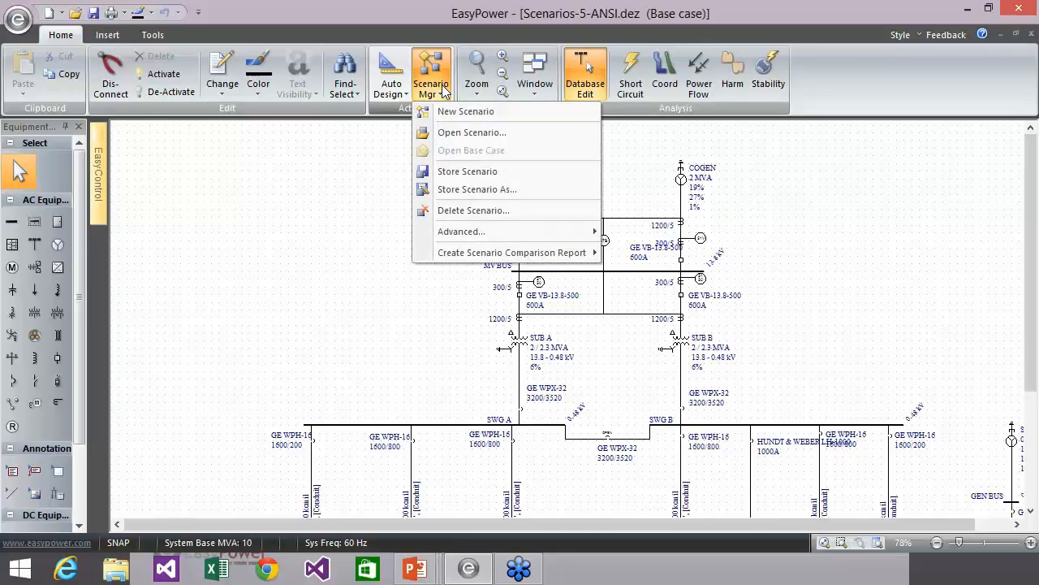
click(471, 132)
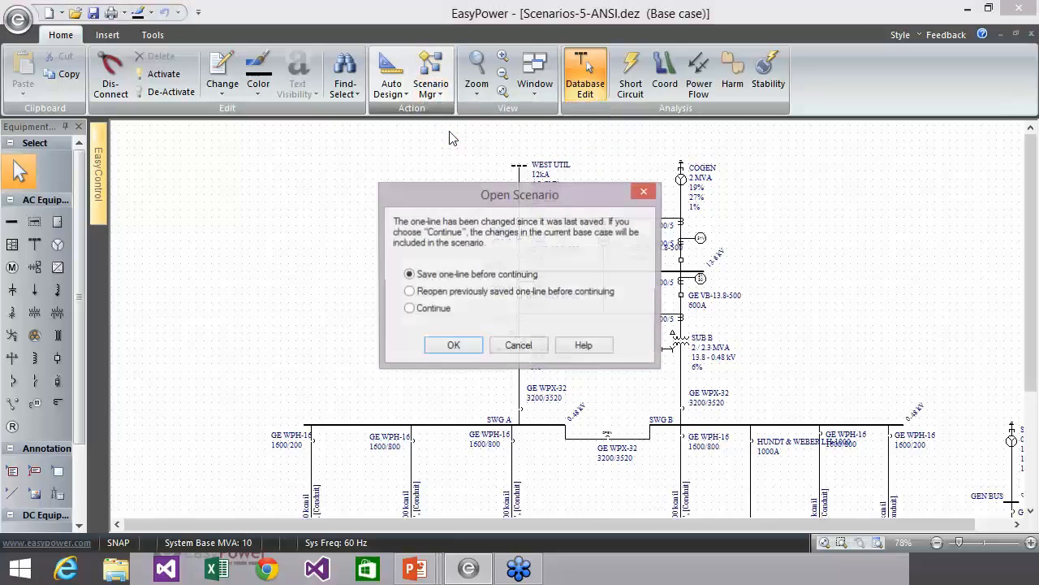
click(453, 346)
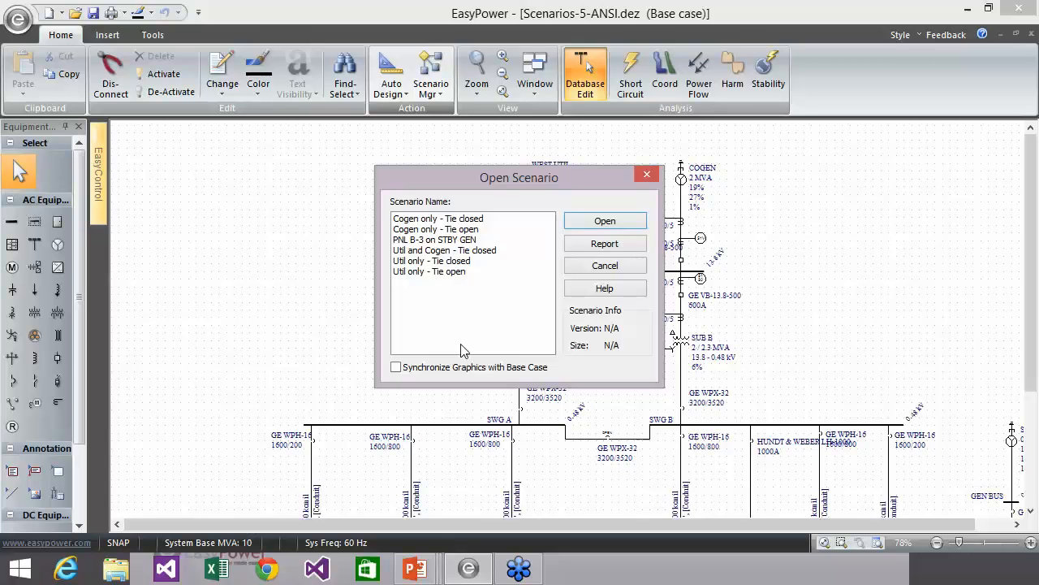
click(467, 220)
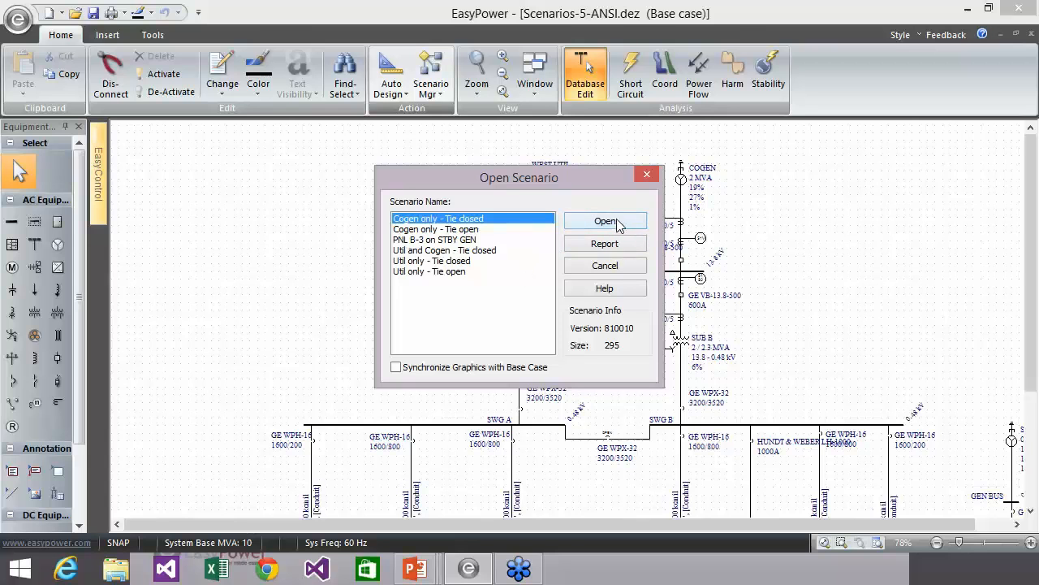
drag(592, 177, 562, 169)
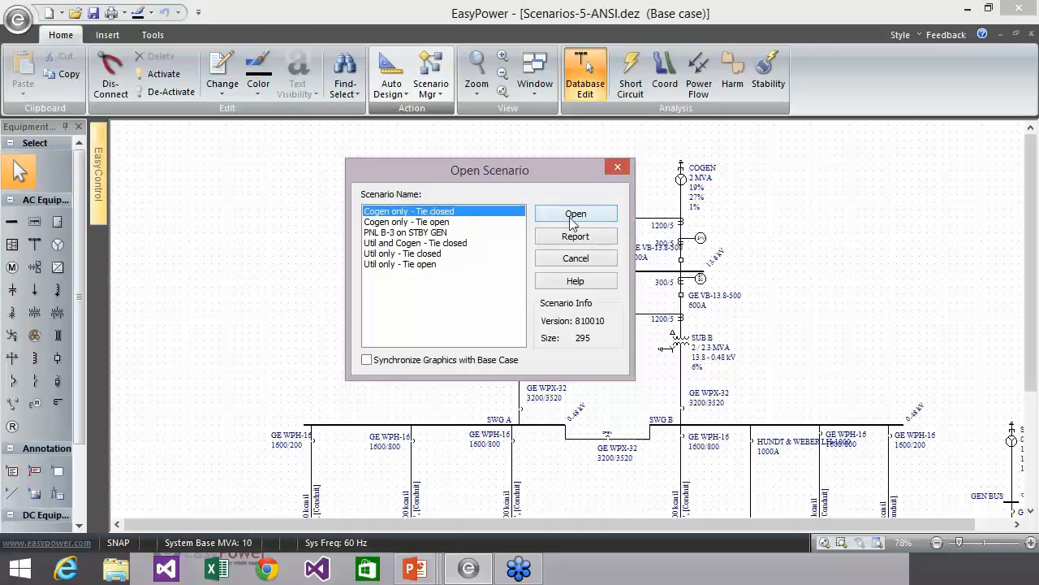
click(619, 170)
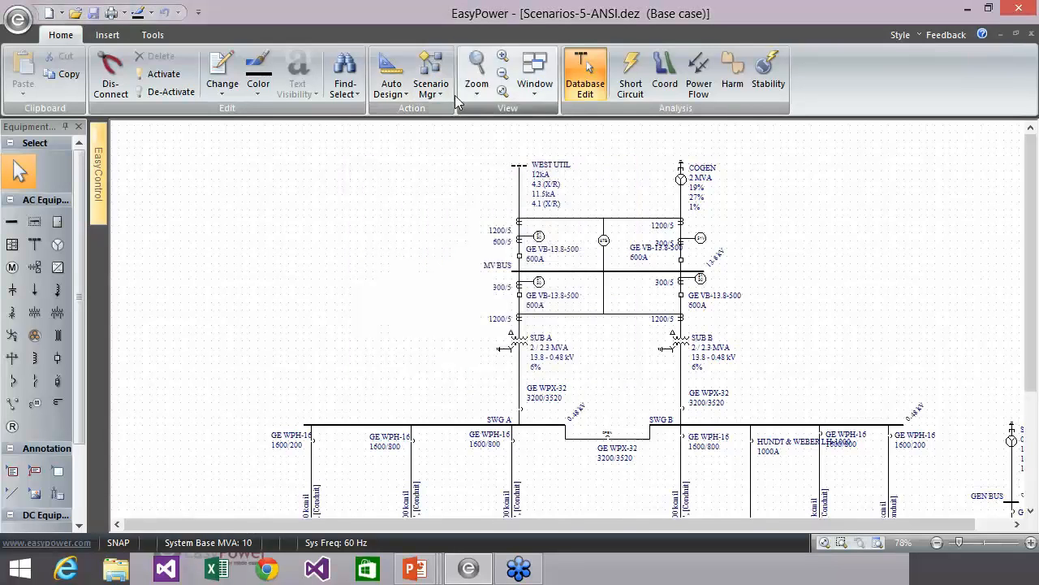
- Create an Equipment Duty scenario comparison report using Worst Case comparison, All or Selected equipment, and All Scenarios
click(434, 82)
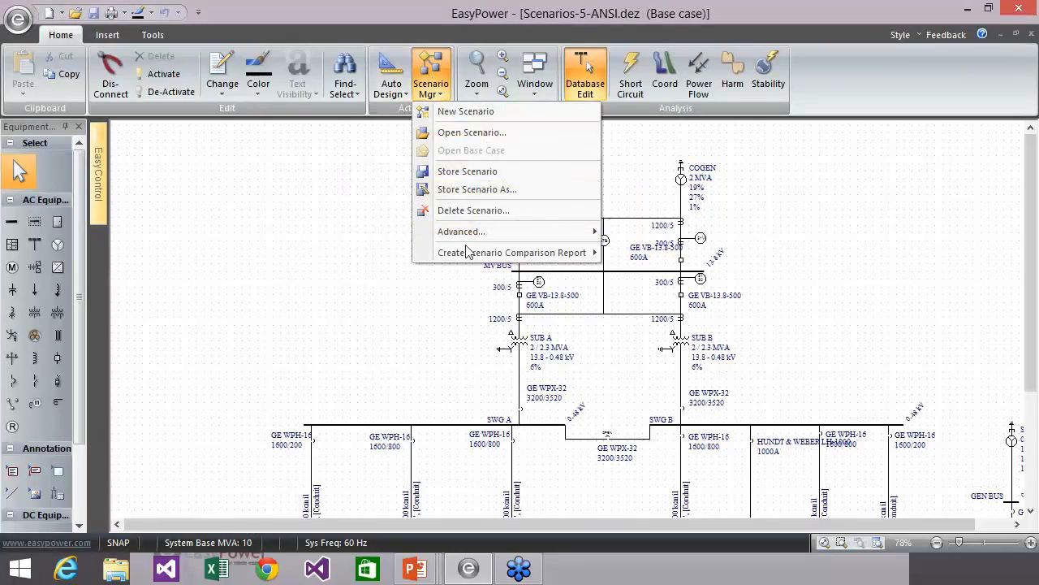
mouse_move(470, 255)
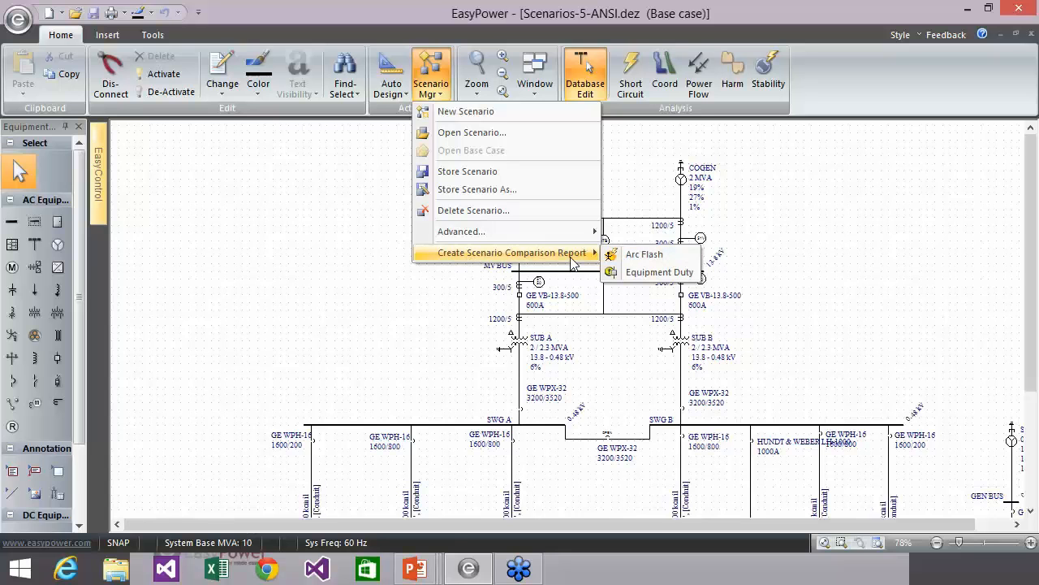
click(634, 272)
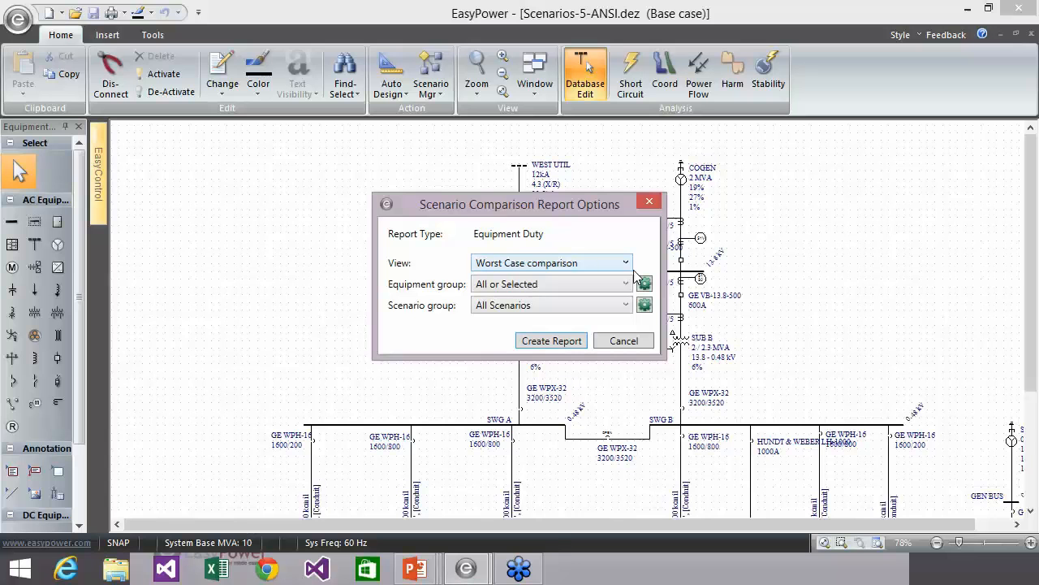
drag(596, 204, 621, 196)
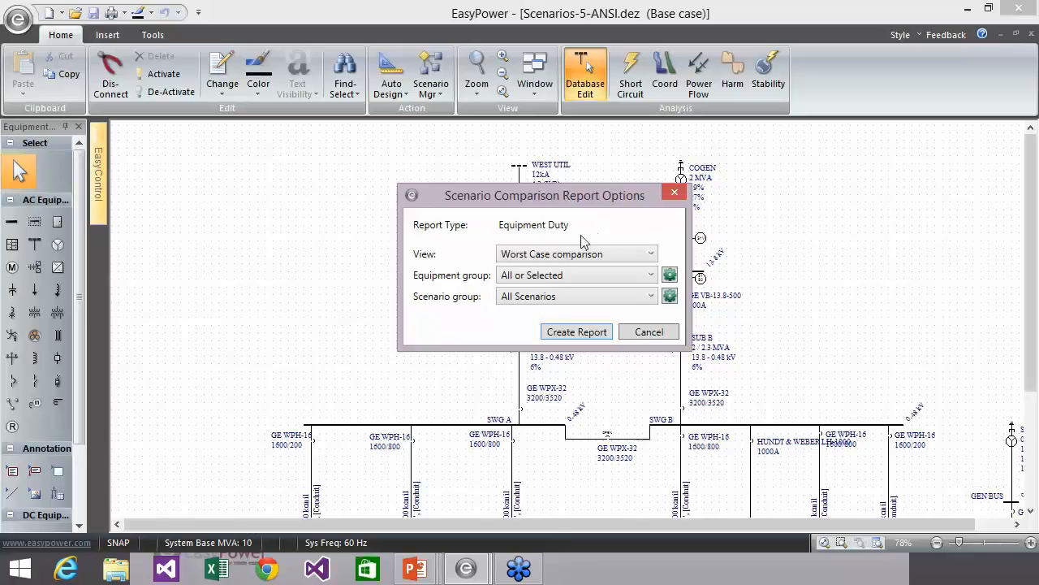
click(577, 333)
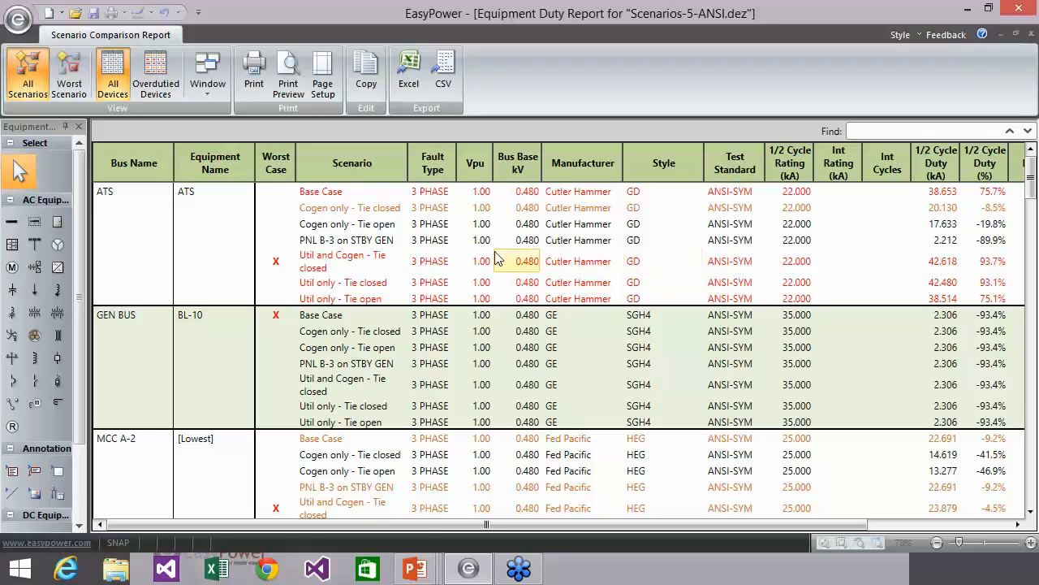
- Examine the comparison report's worst-case, duty and comment columns for each scenario, widening the Scenario column to fit its names on one line
drag(421, 524, 578, 529)
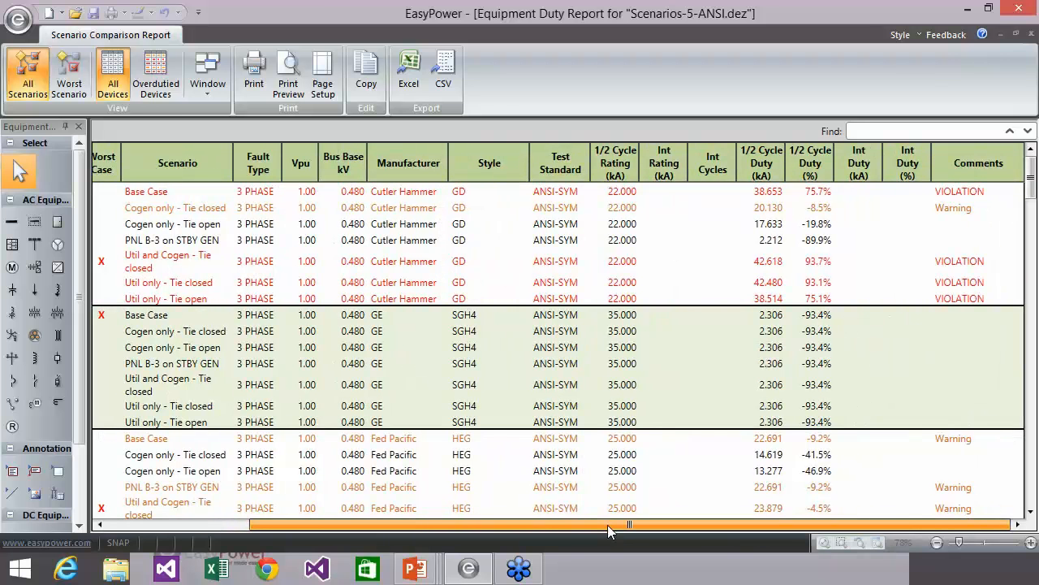
drag(608, 524, 660, 530)
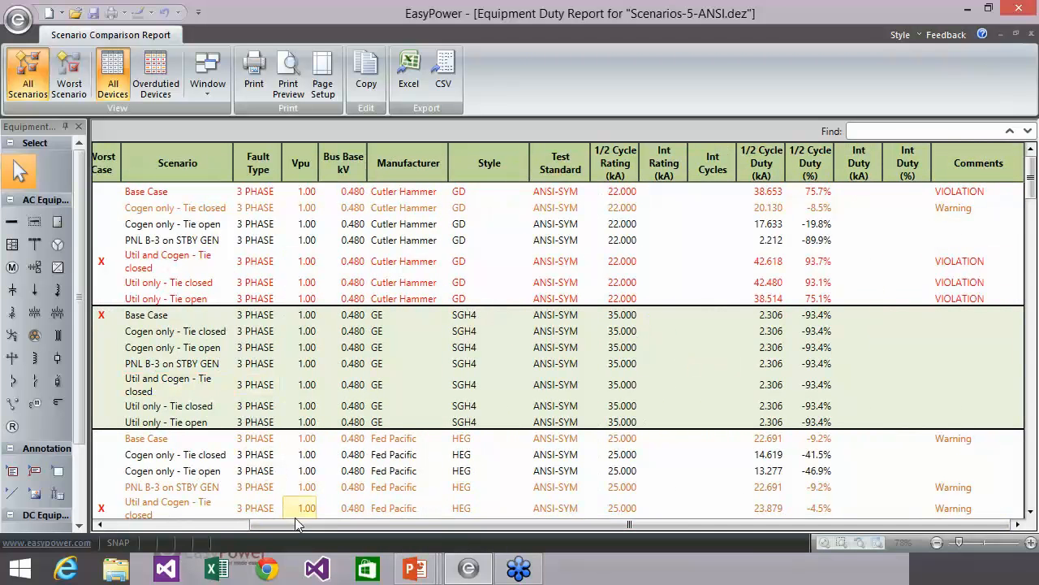
drag(273, 524, 106, 536)
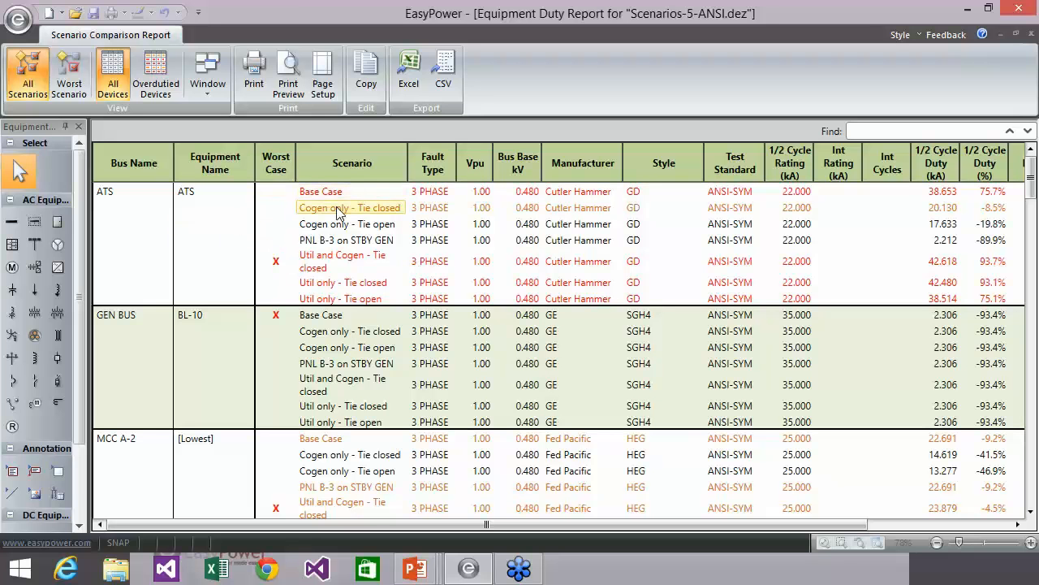
drag(408, 158, 459, 157)
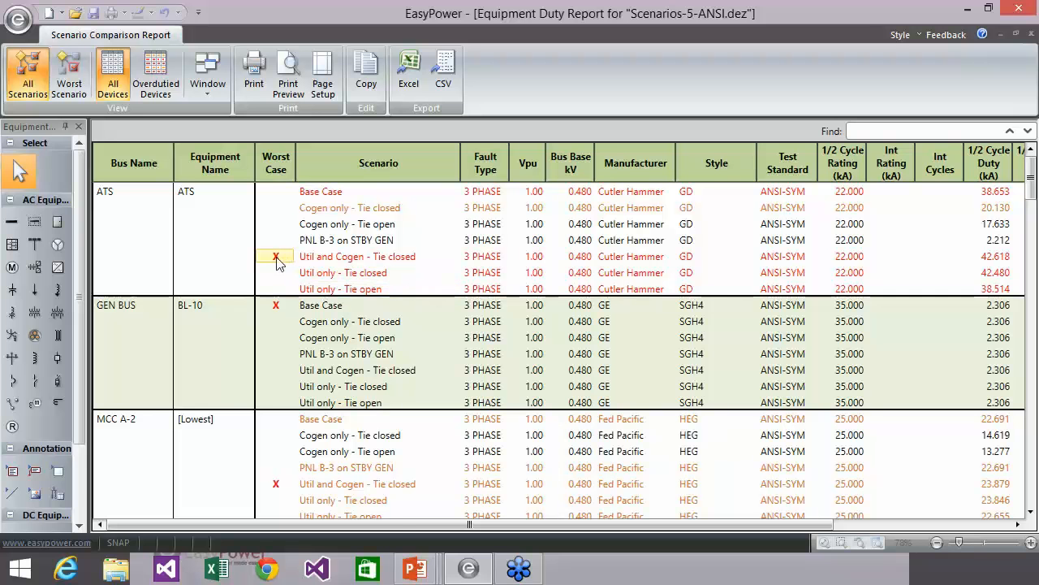
drag(396, 524, 644, 529)
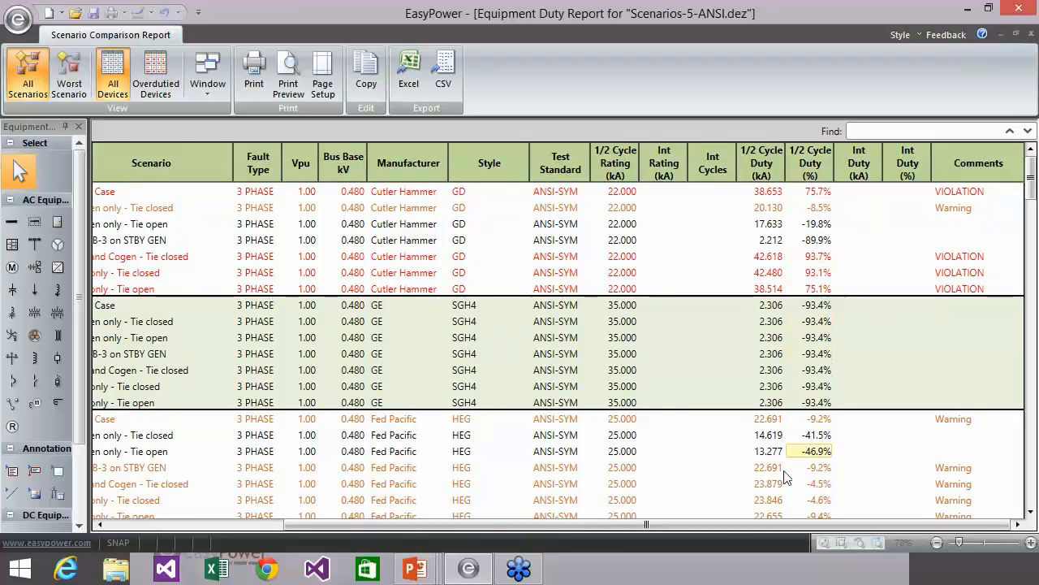
- Examine the duty percentages and comments for the ATS equipment, highlighting the "Util and Cogen - Tie closed" scenario
drag(714, 528, 528, 539)
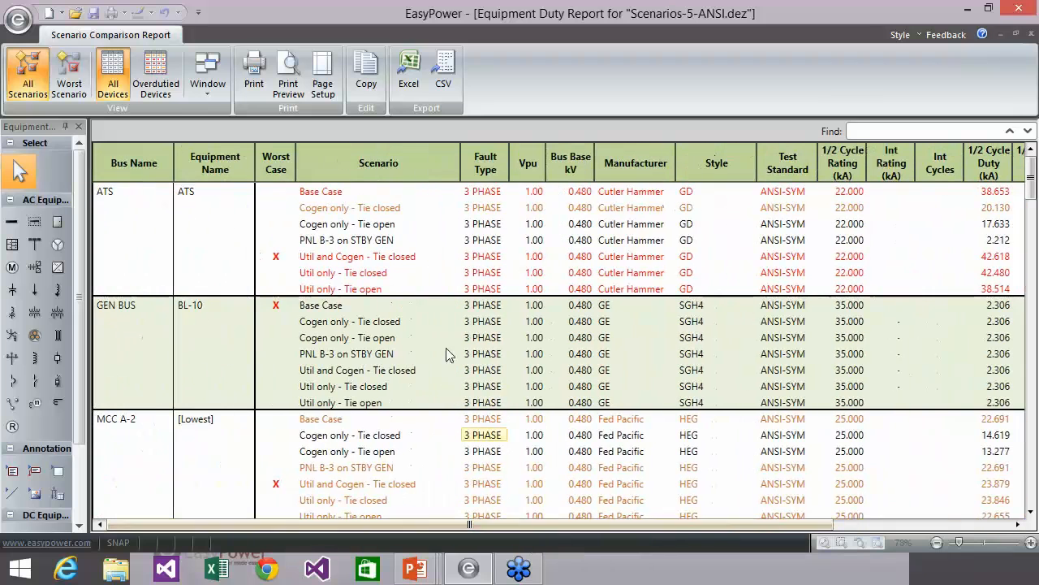
click(349, 256)
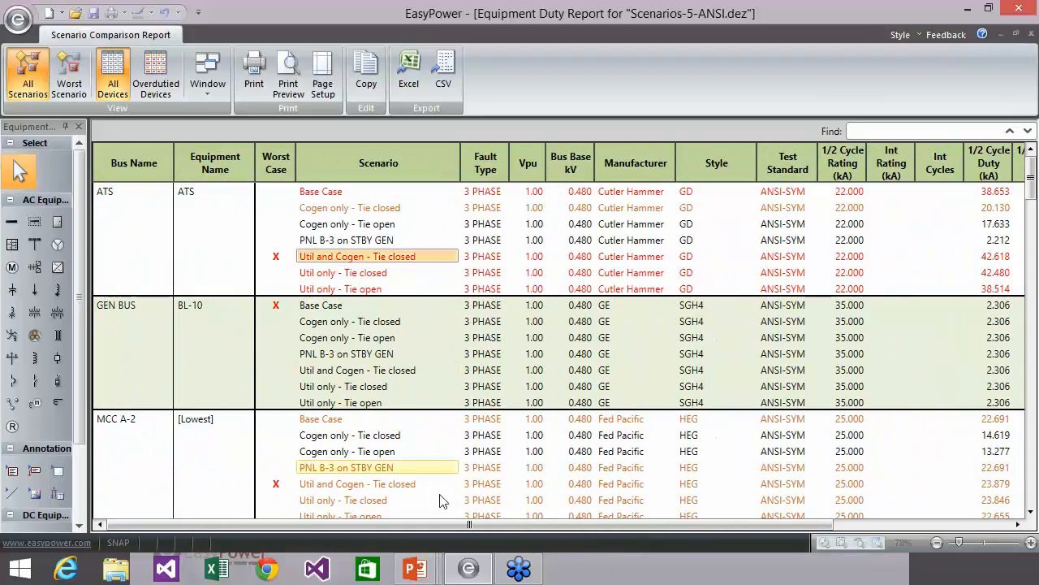
drag(411, 526, 590, 527)
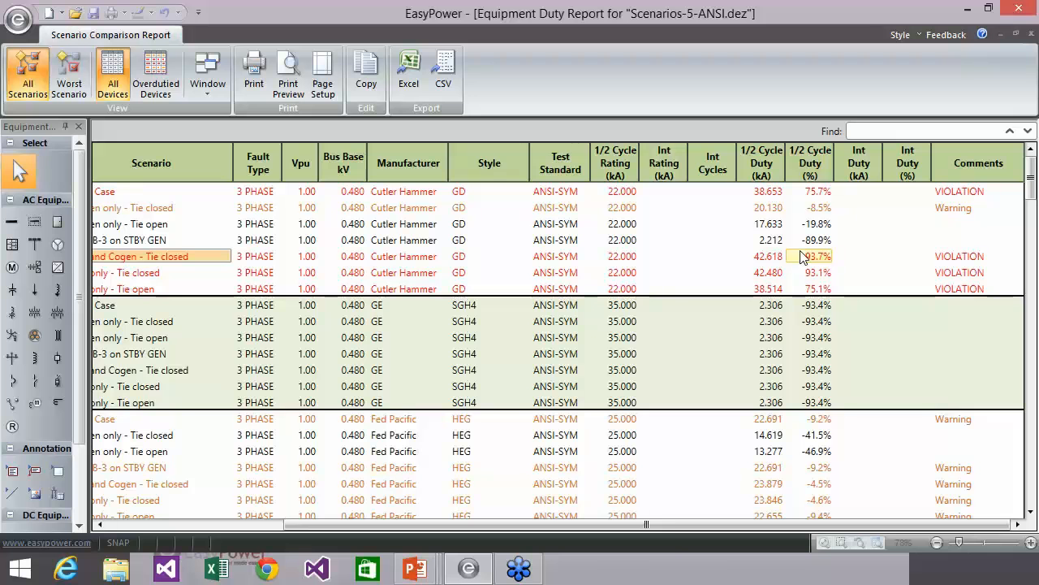
drag(652, 525, 422, 533)
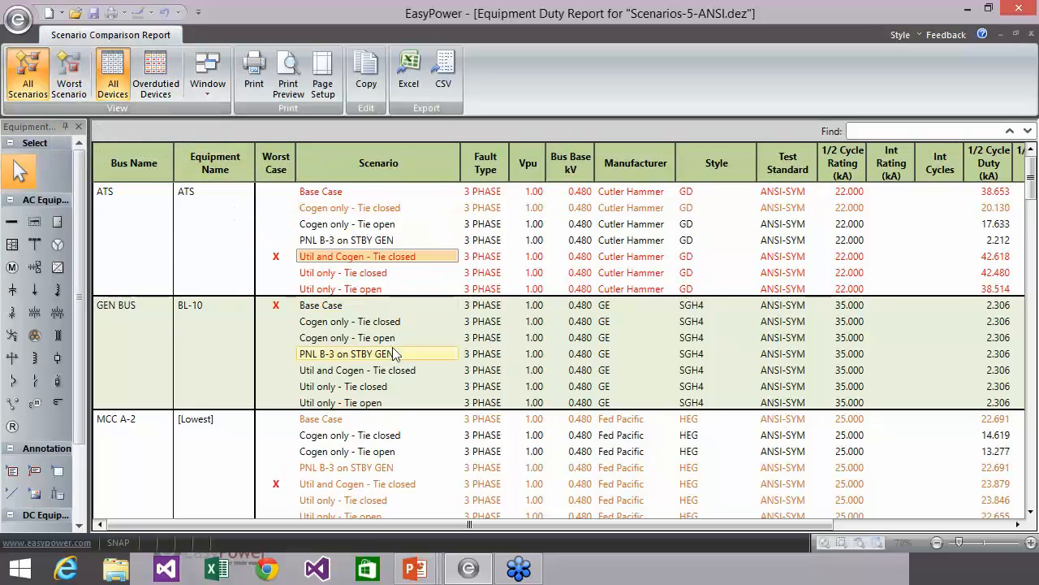
- Review the report filtered to worst scenarios and overdutied devices, then restore all scenarios and devices and close the report
click(72, 70)
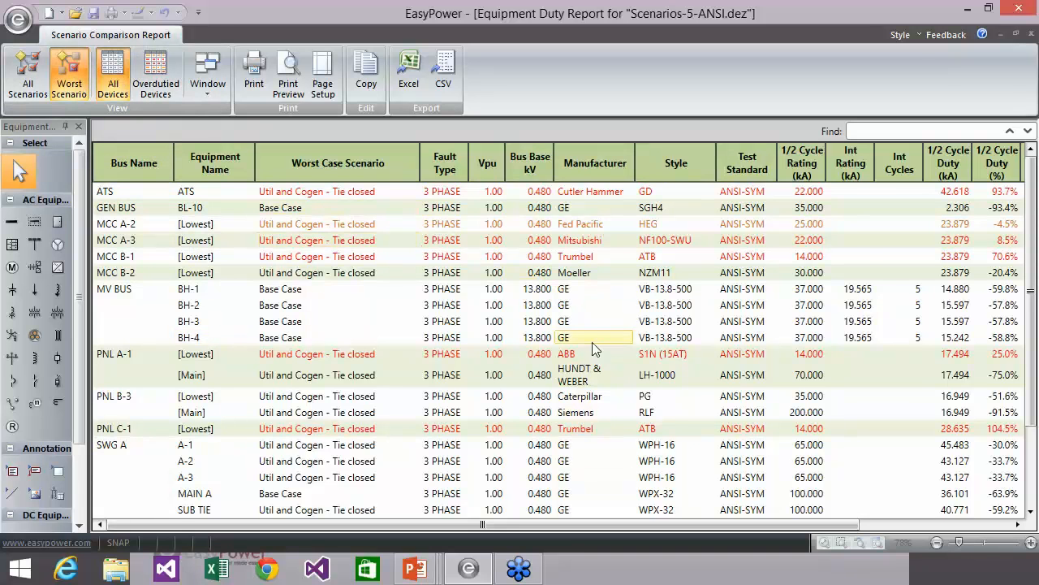
scroll(592, 348, down, 3)
scroll(659, 377, up, 3)
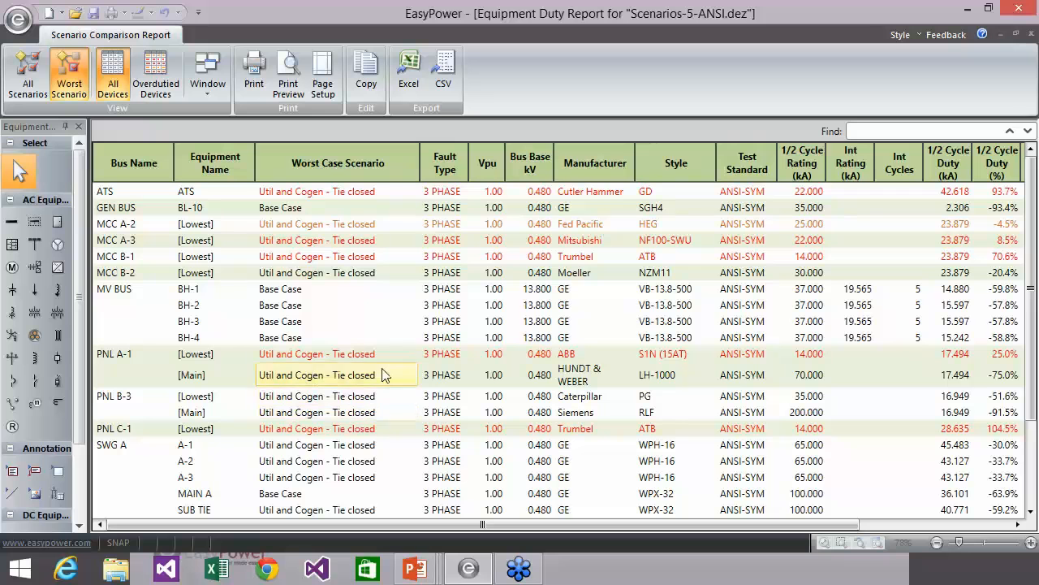
click(164, 71)
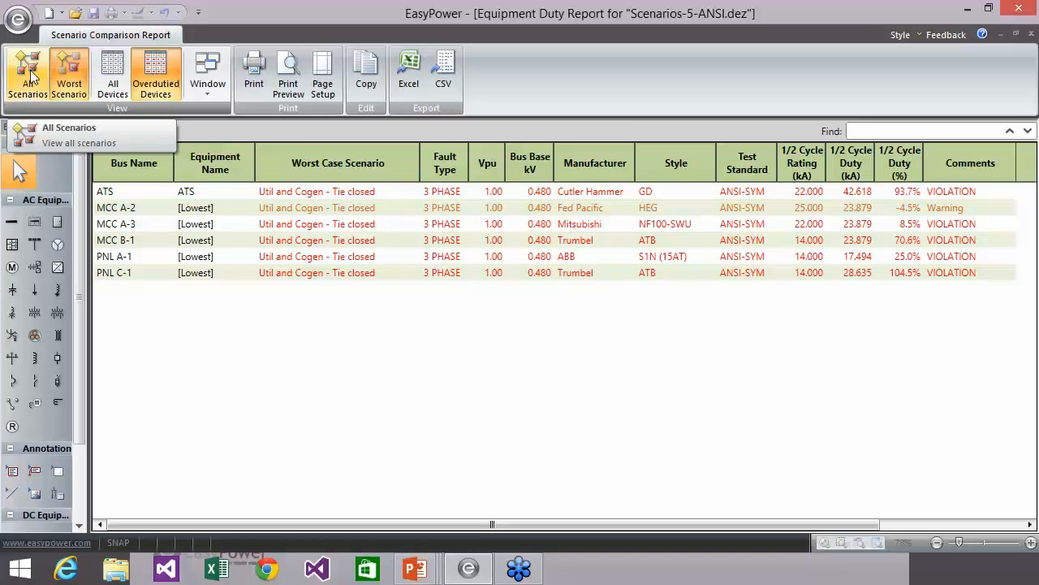
click(98, 79)
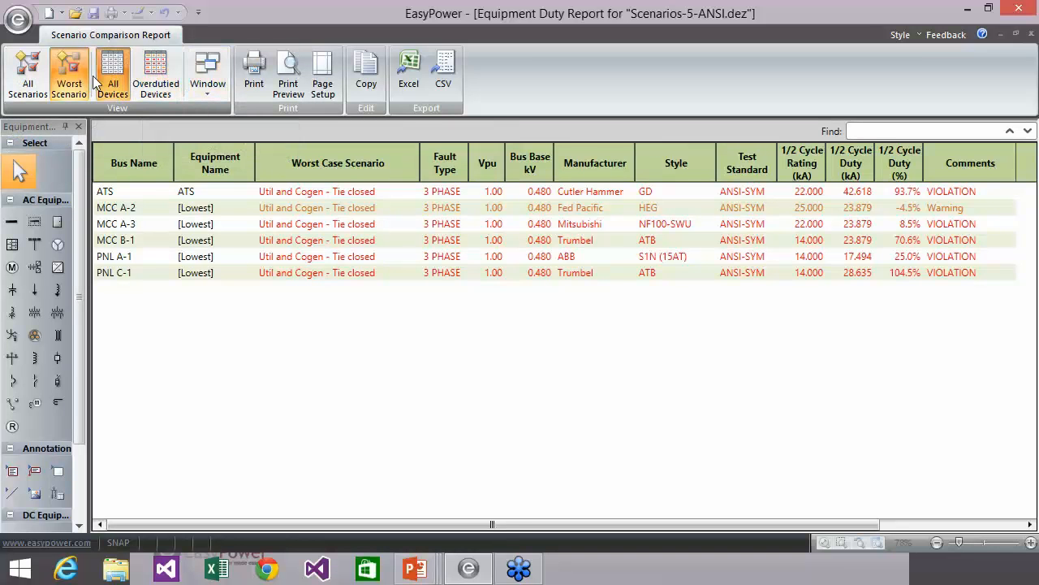
click(33, 81)
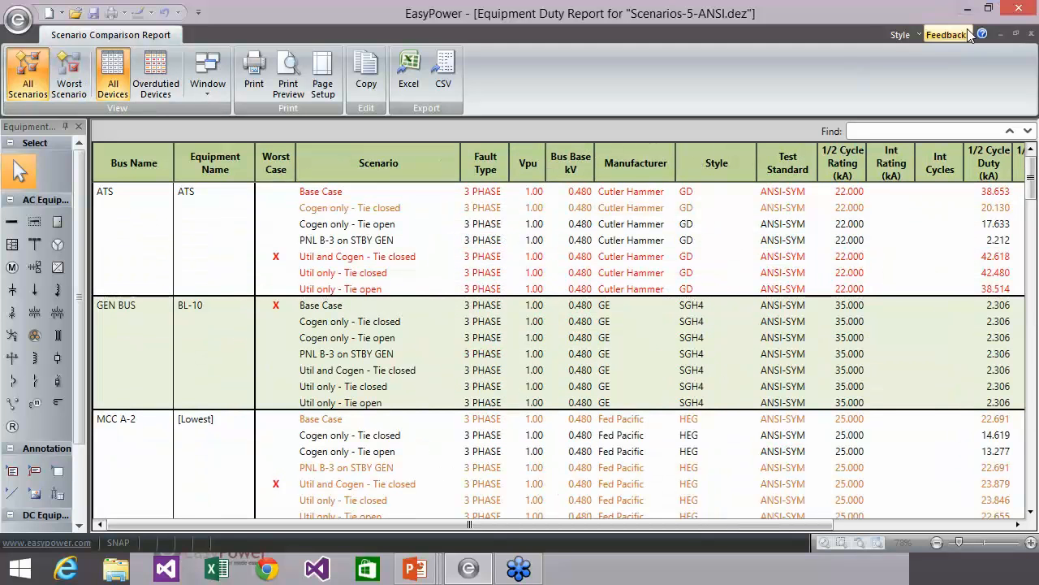
click(1032, 34)
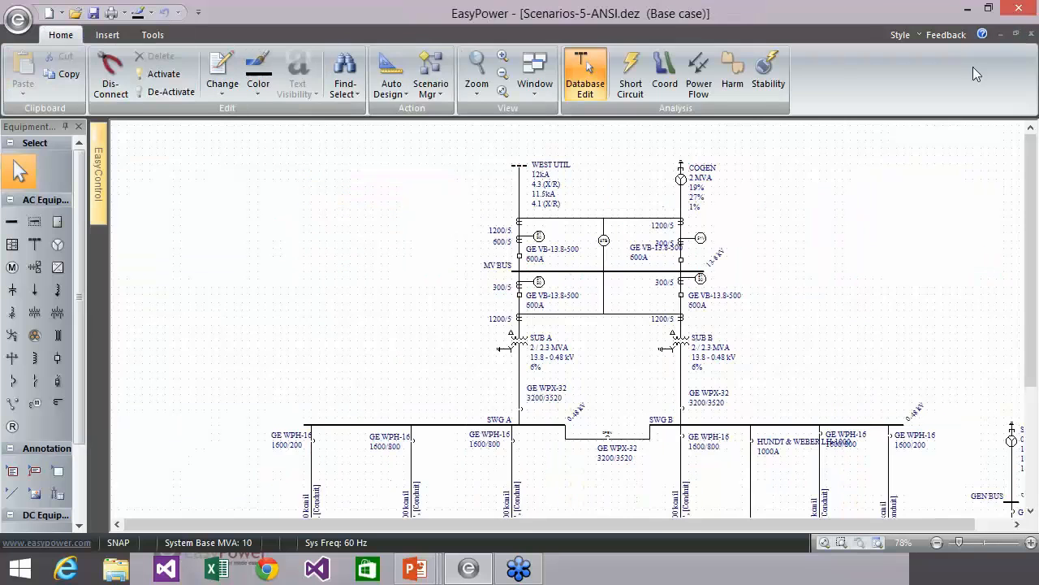
- Create an Equipment Duty scenario comparison report using Best Case comparison, All or Selected equipment, and All Scenarios
click(444, 84)
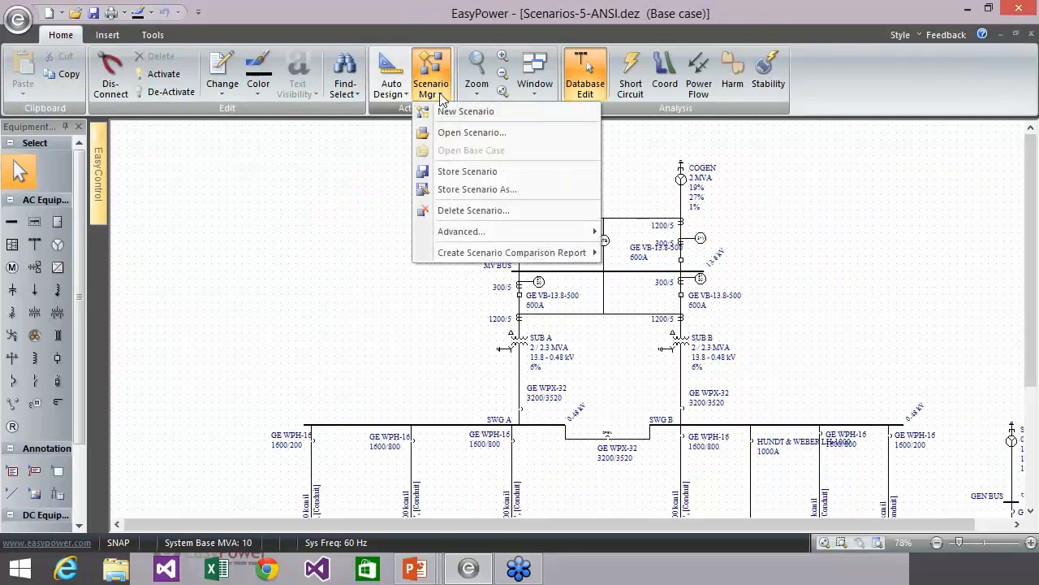
mouse_move(459, 254)
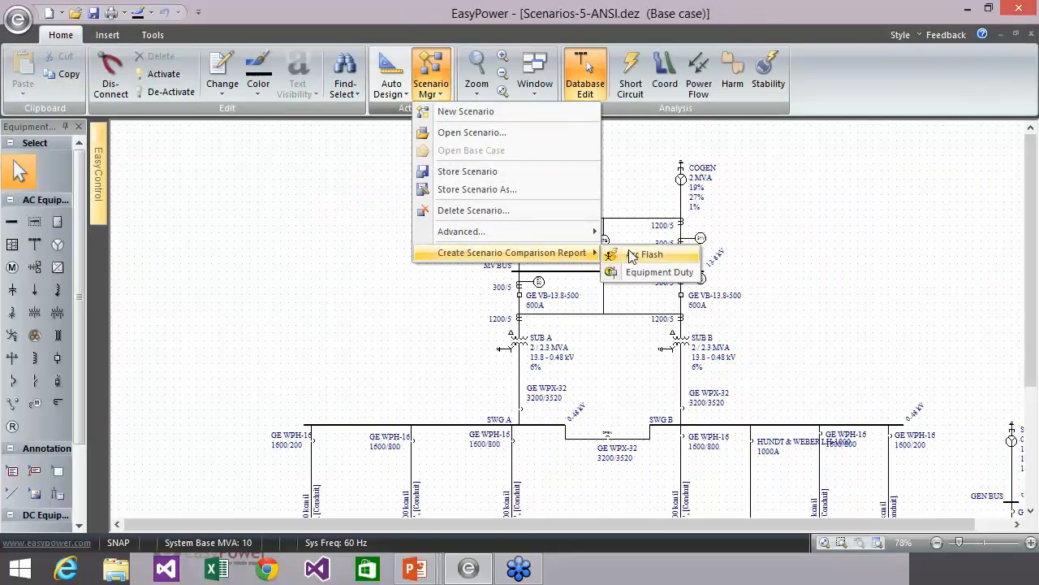
click(659, 273)
click(554, 263)
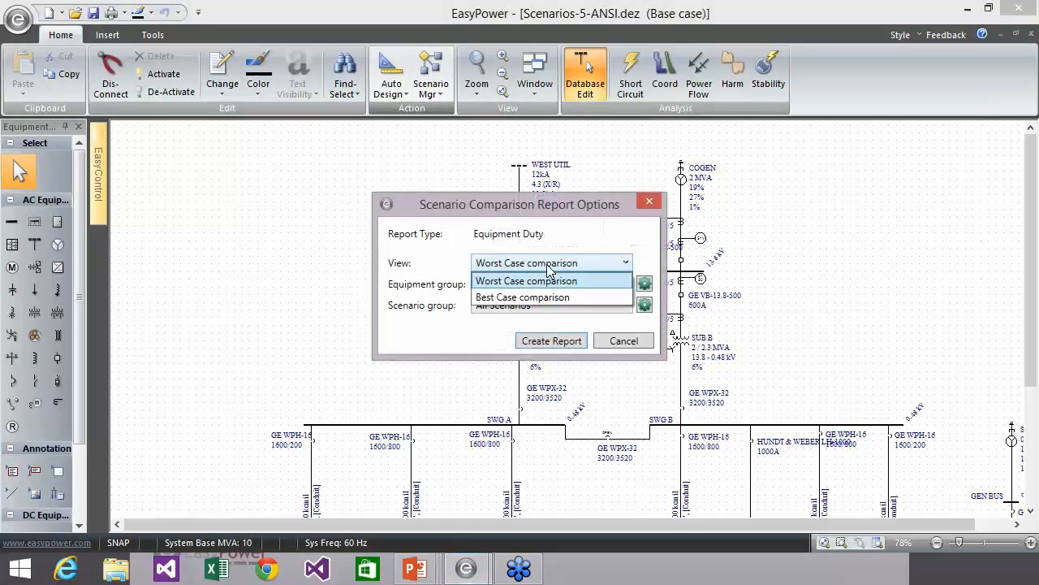
click(544, 296)
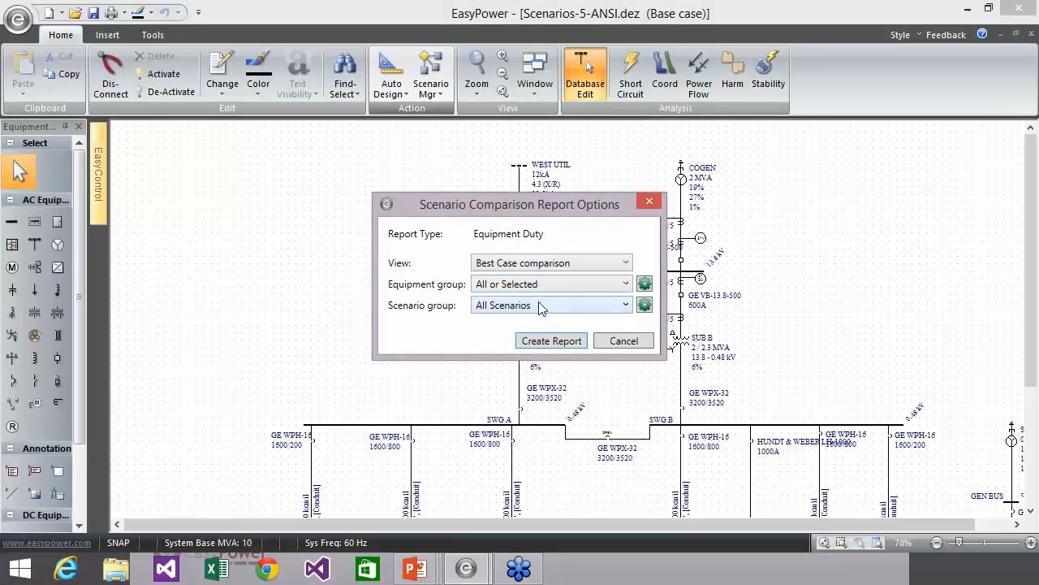
click(553, 341)
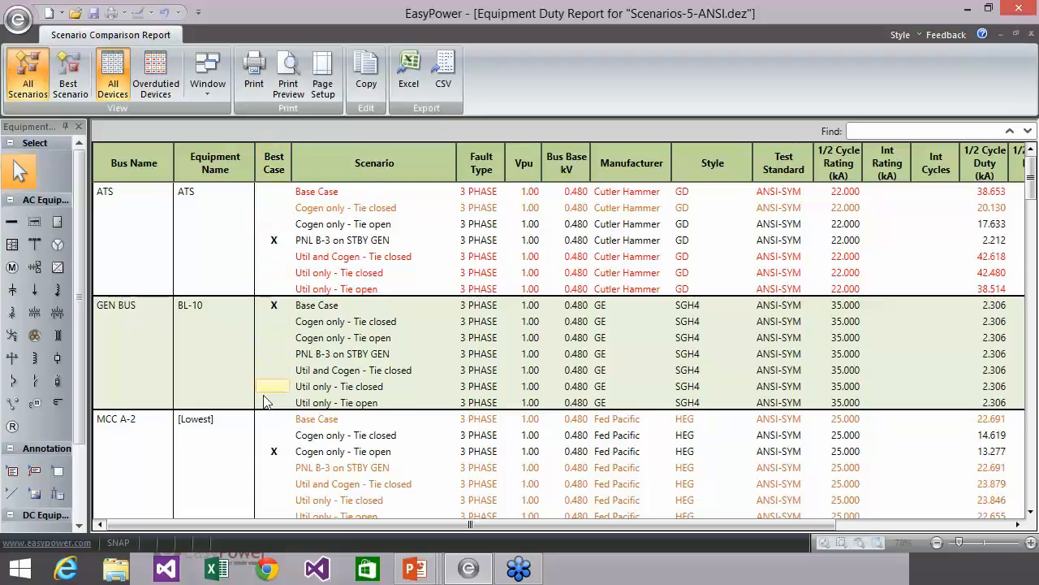
- Examine the best-case marks and duty columns, highlighting the 1/2 cycle duty percentage of ATS under "PNL B-3 on STBY GEN"
drag(343, 524, 527, 555)
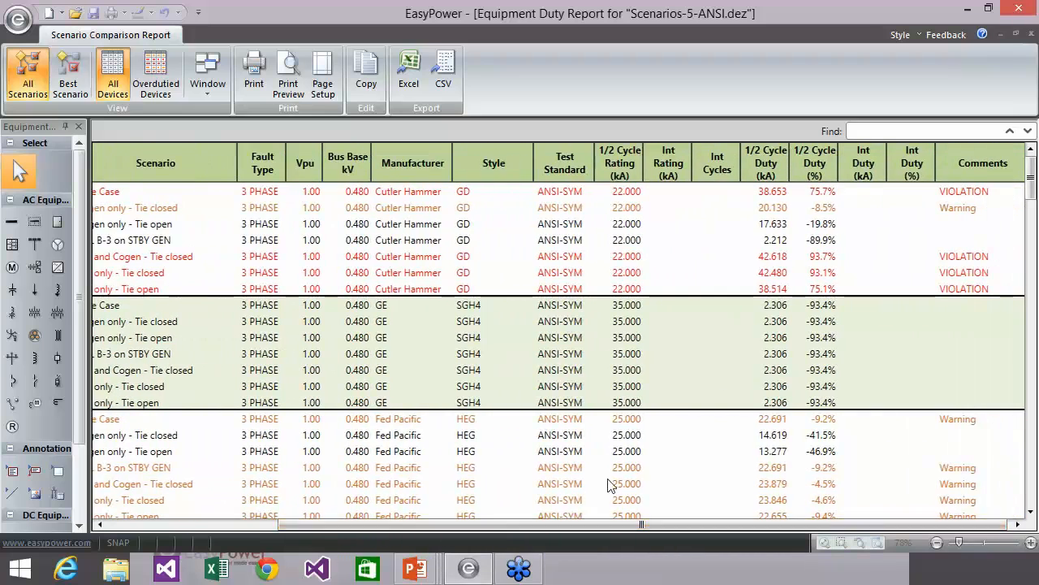
click(821, 241)
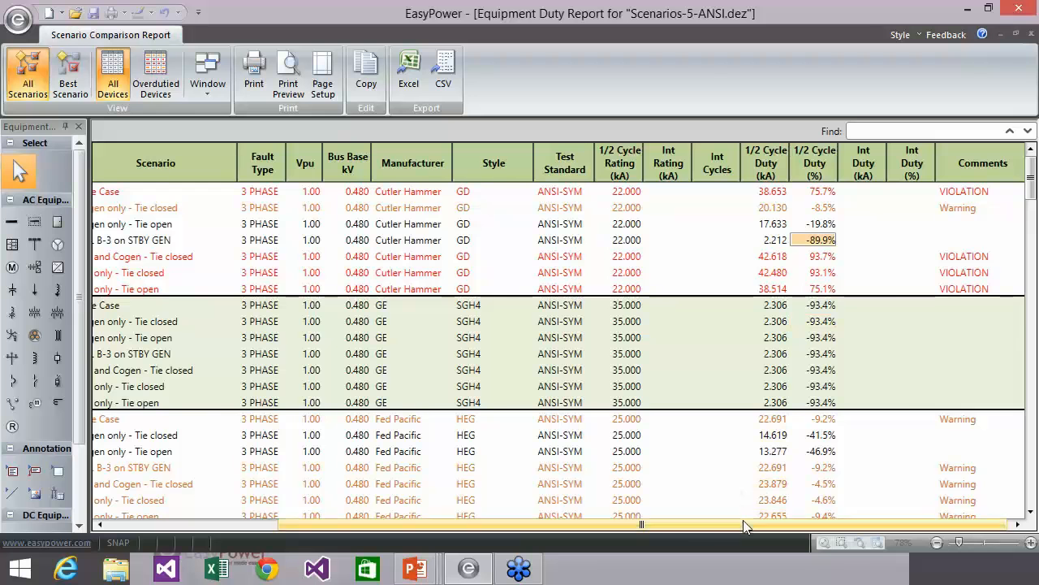
drag(743, 524, 459, 545)
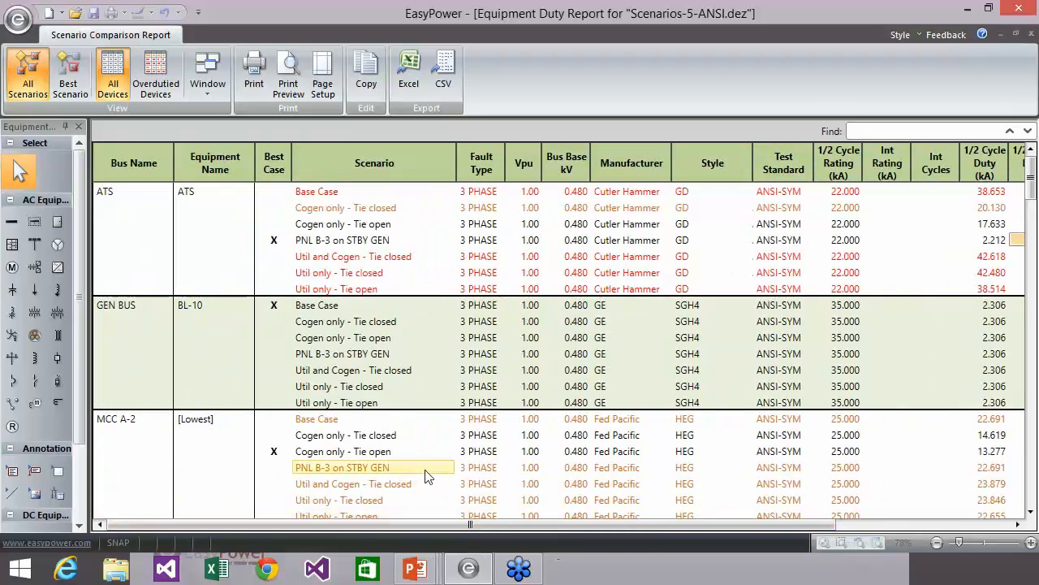
- Review the report filtered to best scenarios and overdutied devices, and restore the view of all scenarios and all devices
click(73, 79)
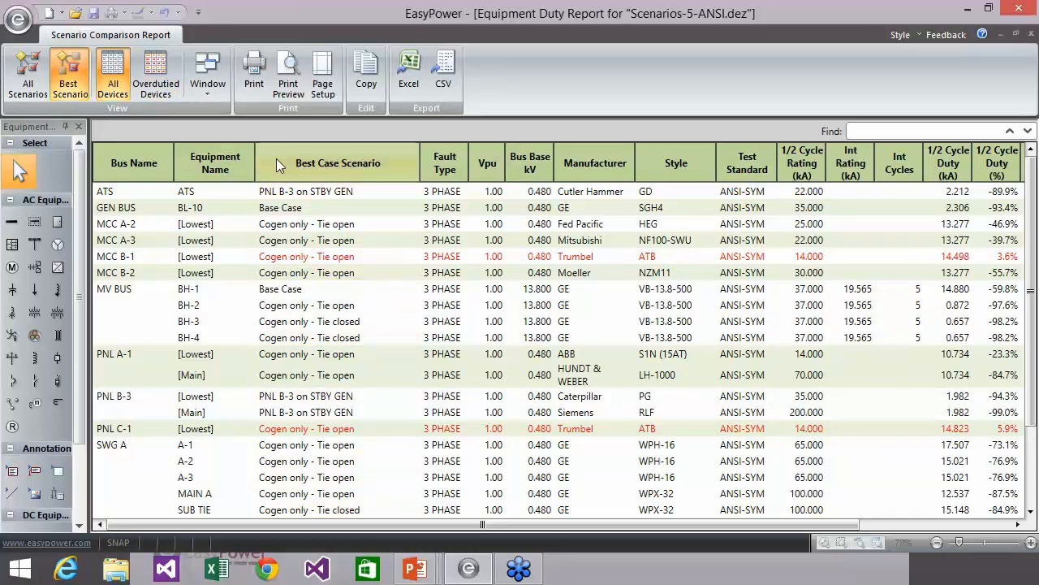
click(161, 80)
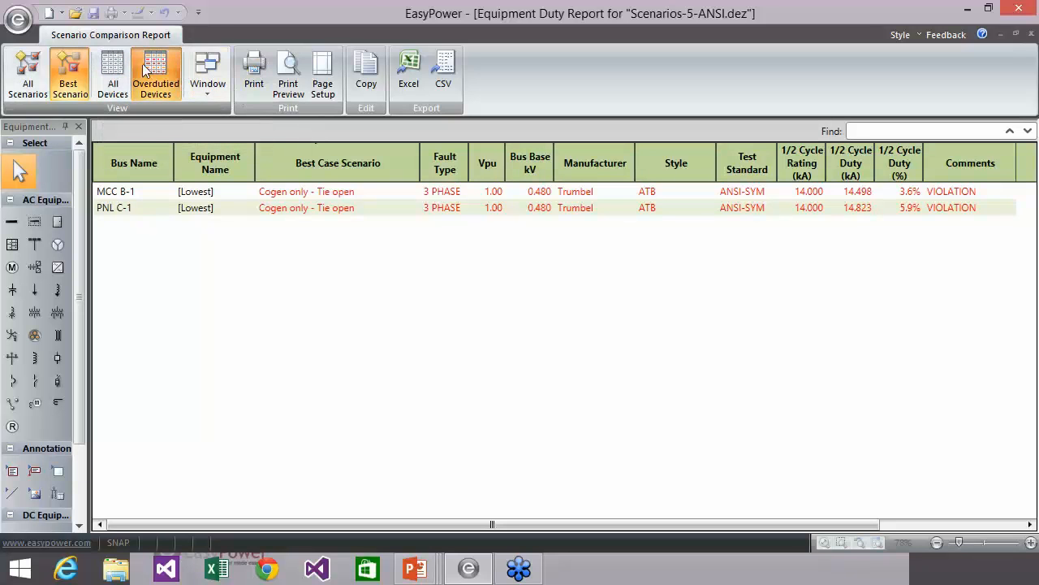
click(111, 76)
click(33, 81)
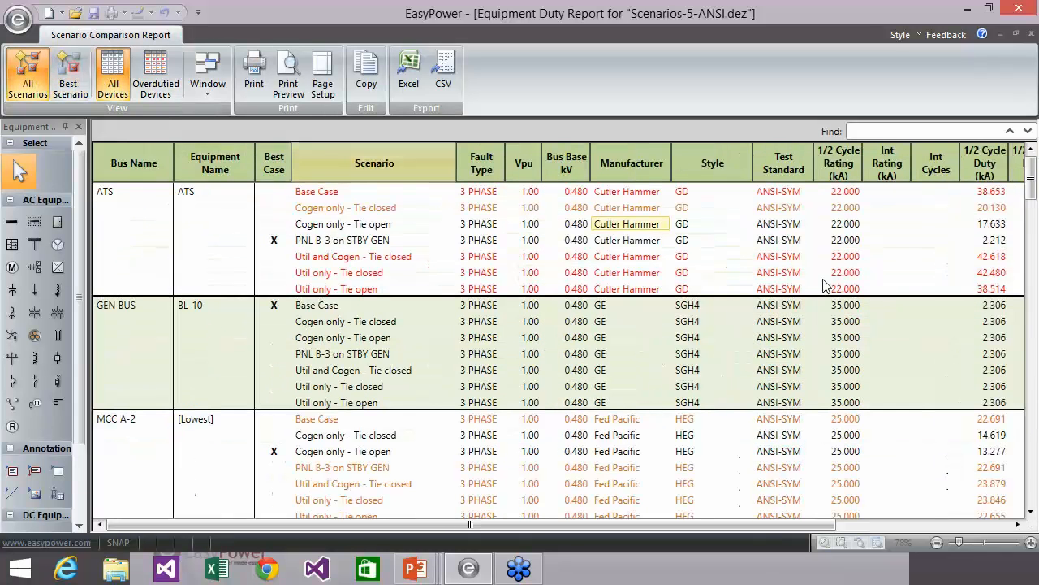
- Search the best-case report for "MV", examine the MV BUS entries and close the report
drag(1035, 177, 1036, 155)
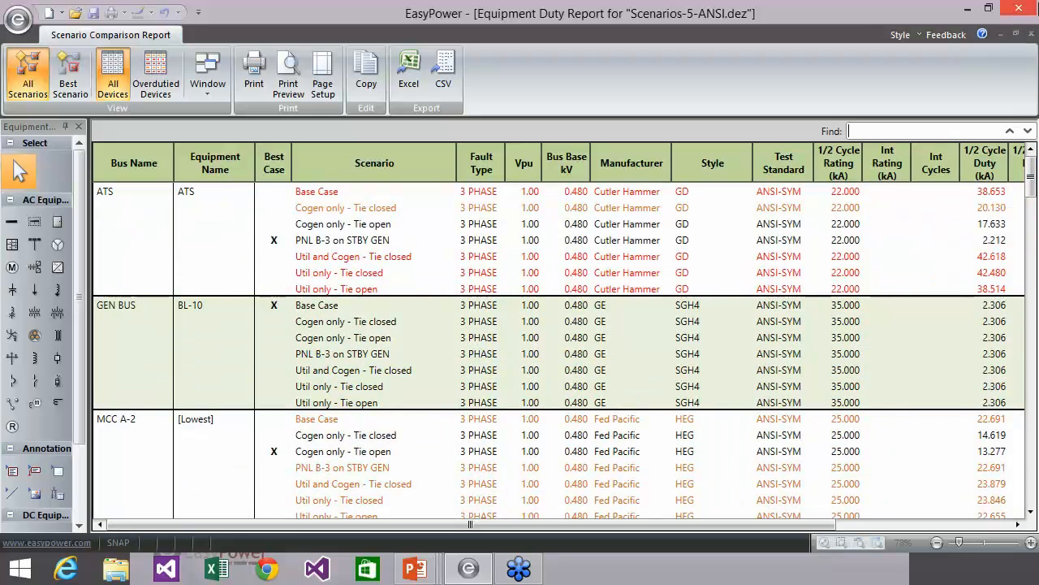
text(M)
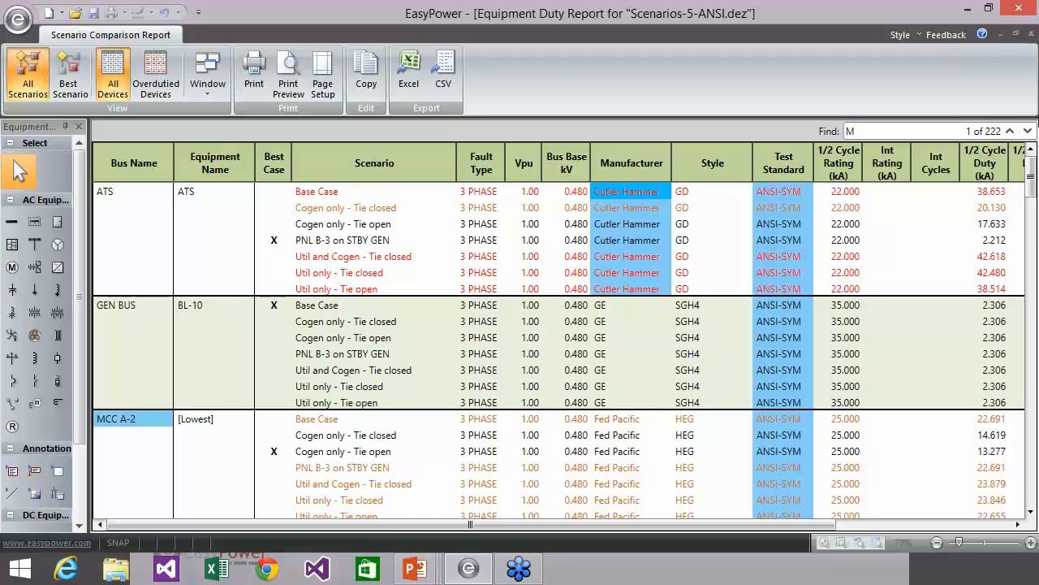
text(V)
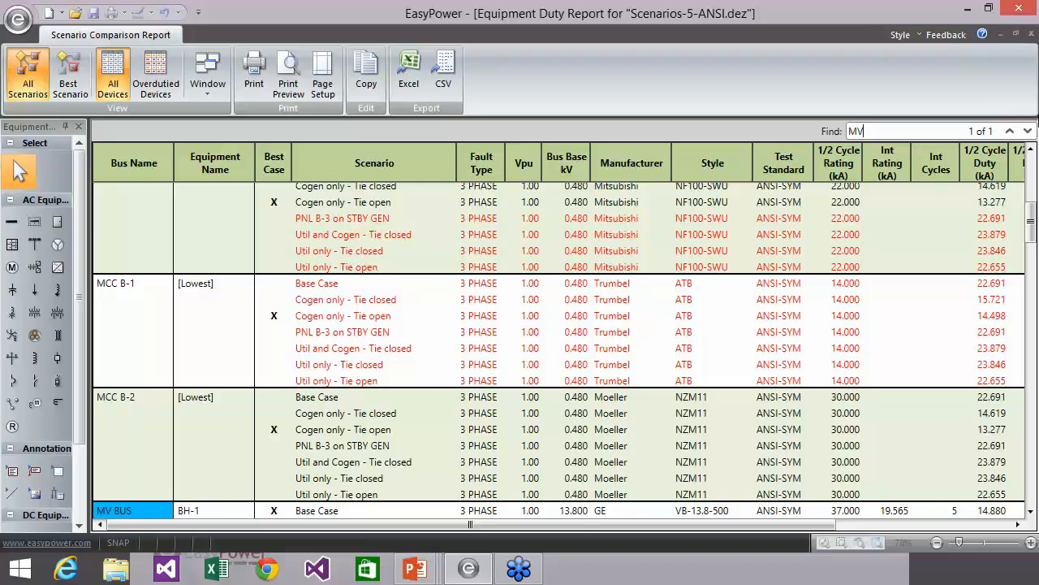
scroll(832, 256, down, 2)
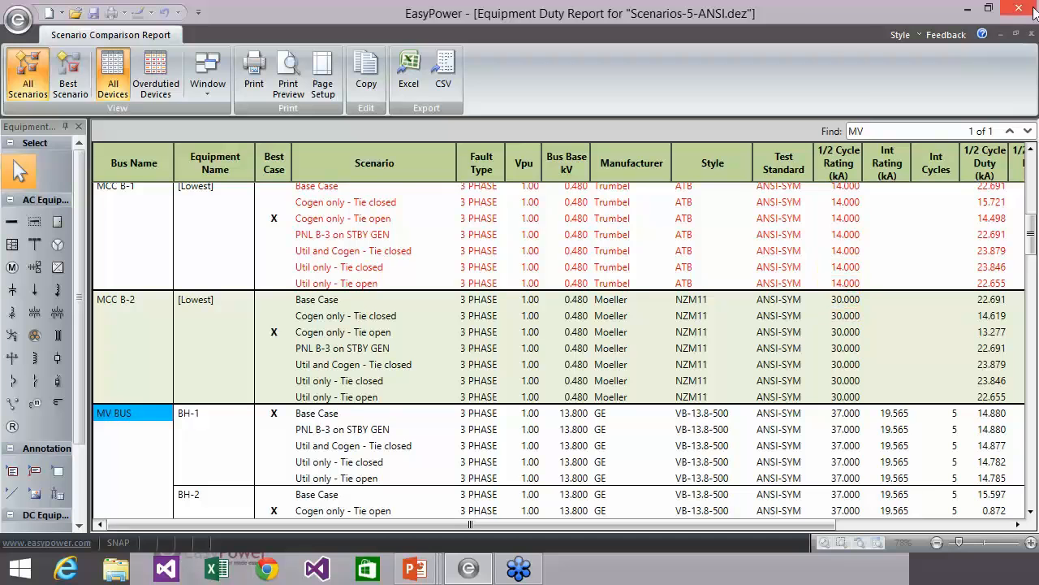
click(1030, 34)
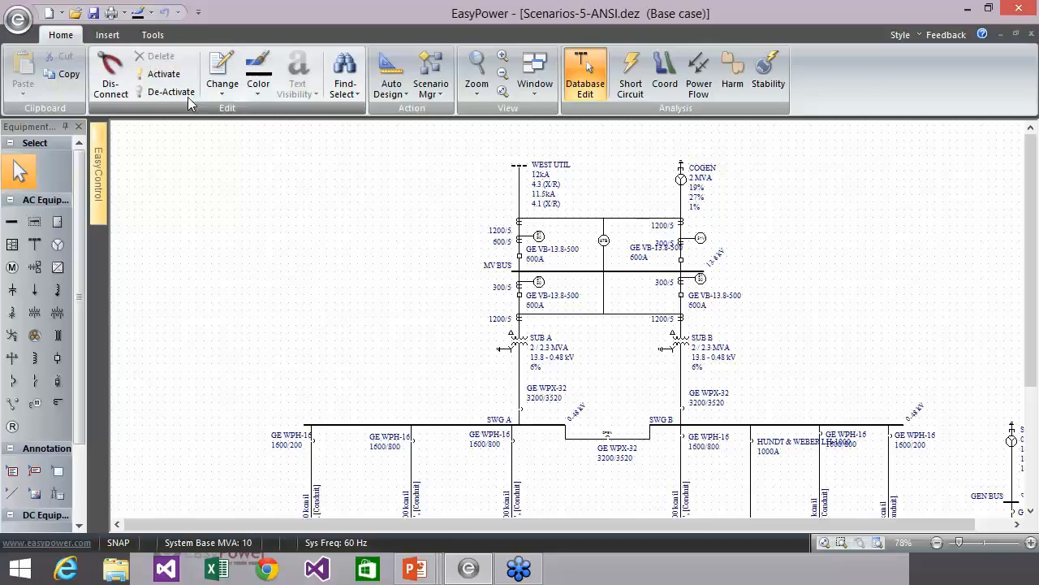
- Open the Equipment Duty scenario comparison report options and review the View and Equipment group choices without changing them
click(345, 86)
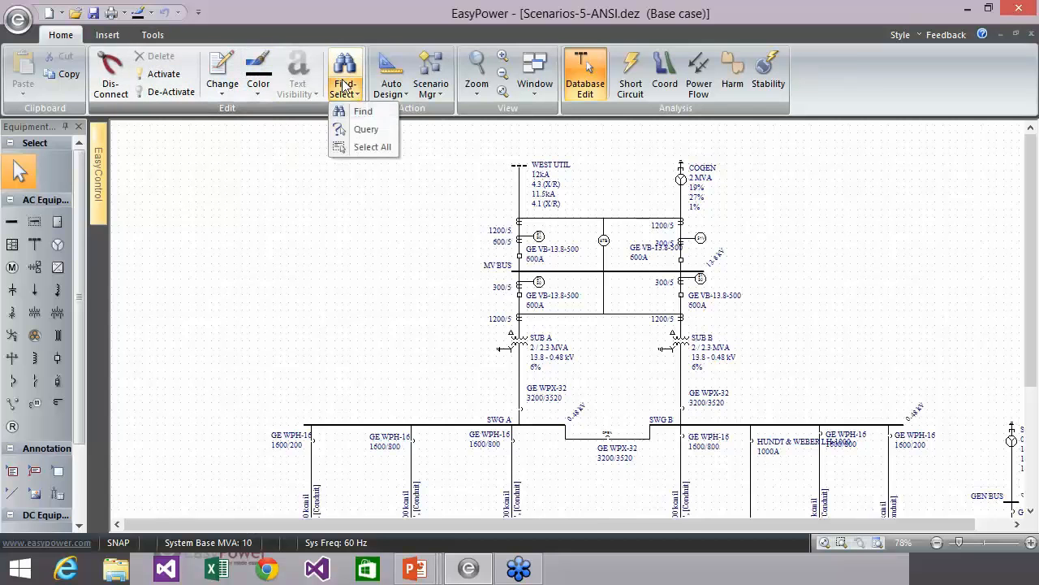
click(337, 270)
click(430, 86)
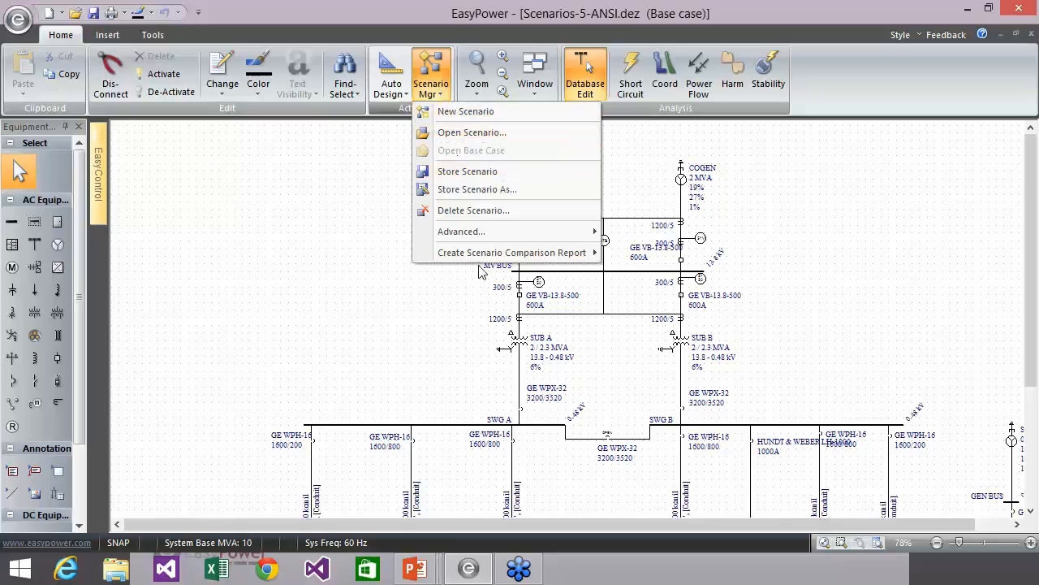
mouse_move(494, 255)
click(657, 272)
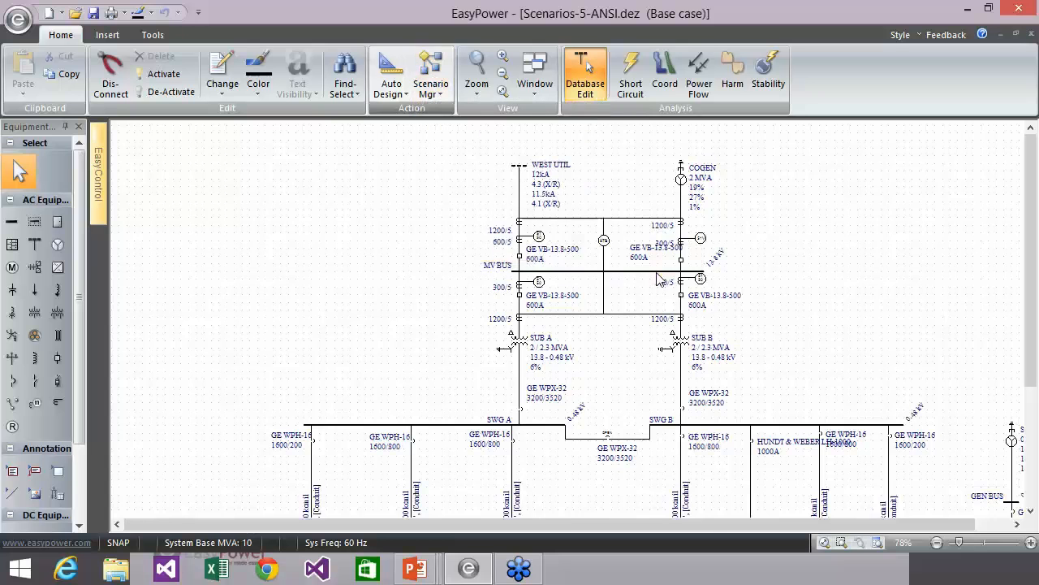
click(566, 267)
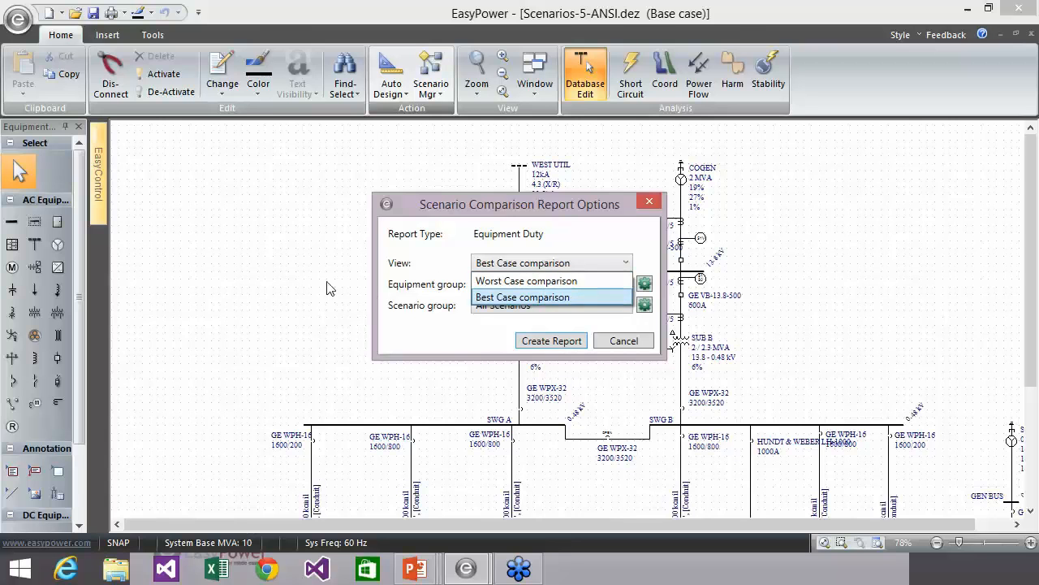
click(456, 286)
click(529, 291)
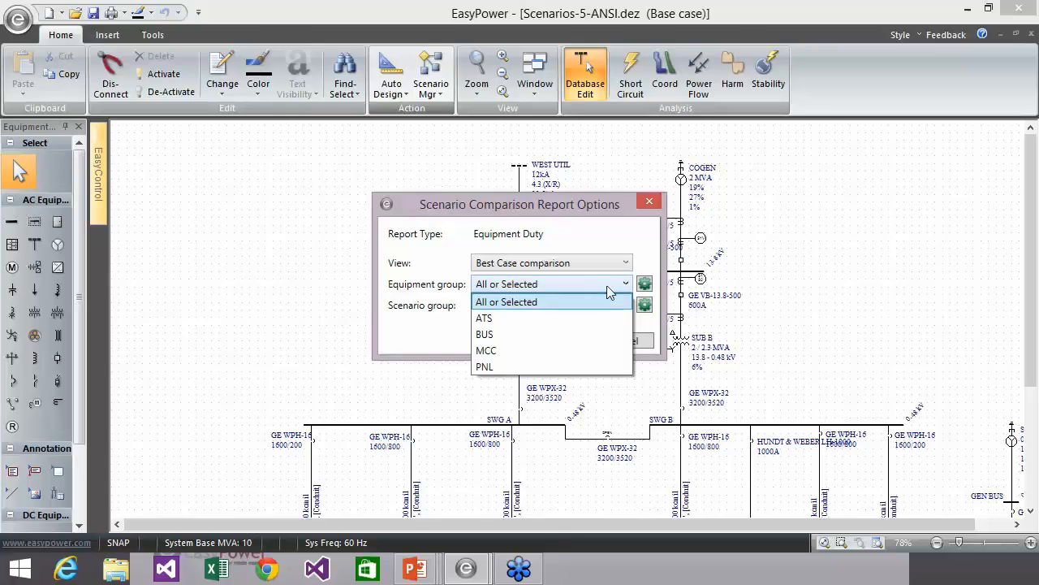
- Open the equipment group manager and examine which equipment belongs to the ATS, BUS, MCC and PNL groups
click(644, 286)
click(645, 284)
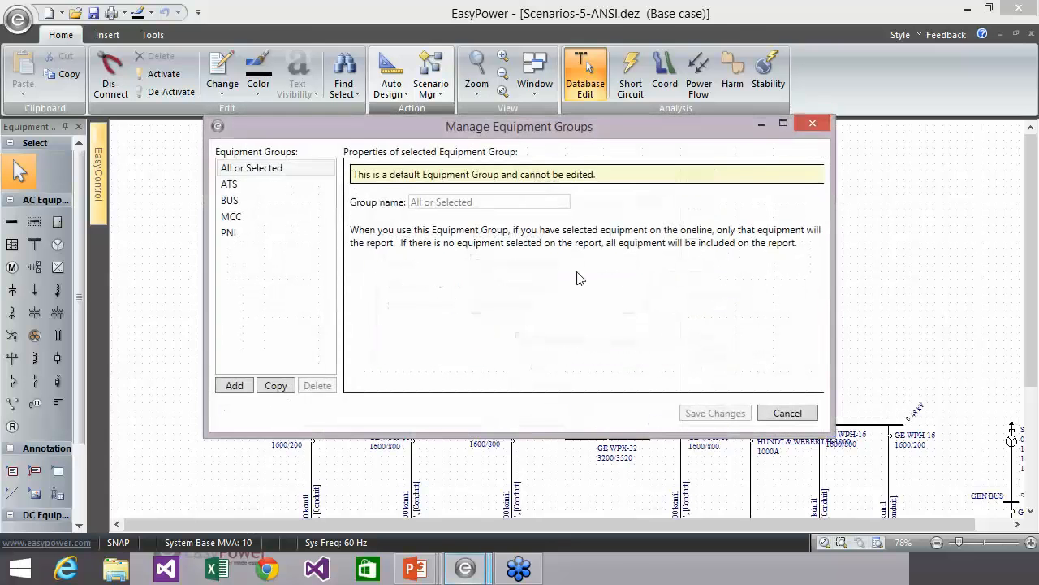
click(237, 186)
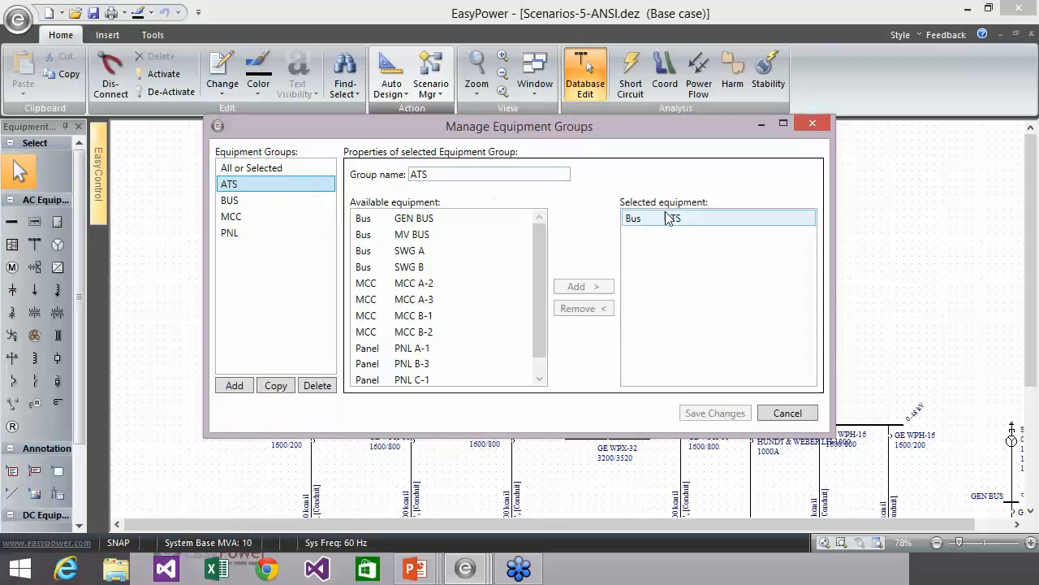
click(271, 203)
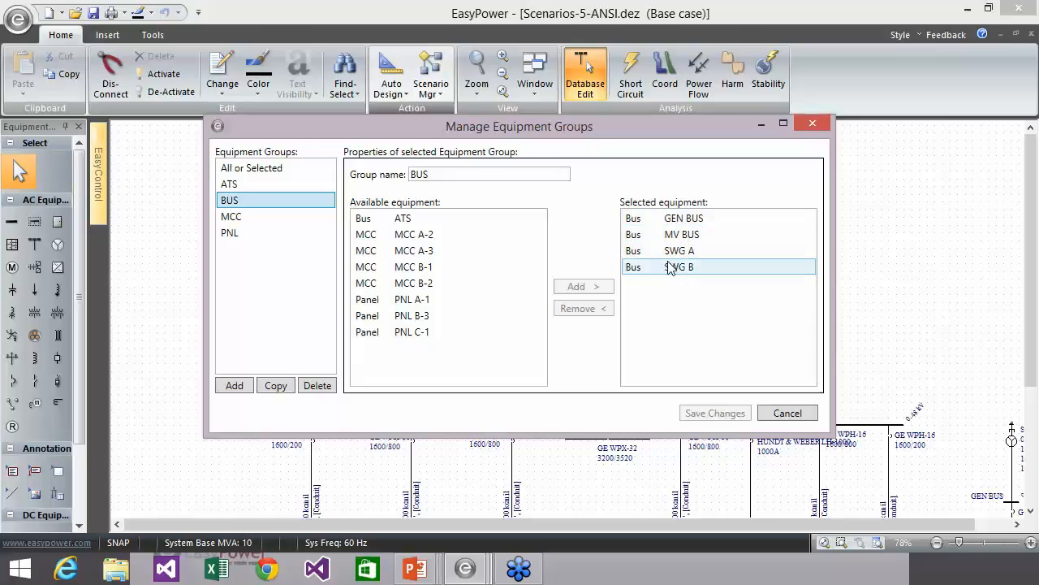
click(280, 218)
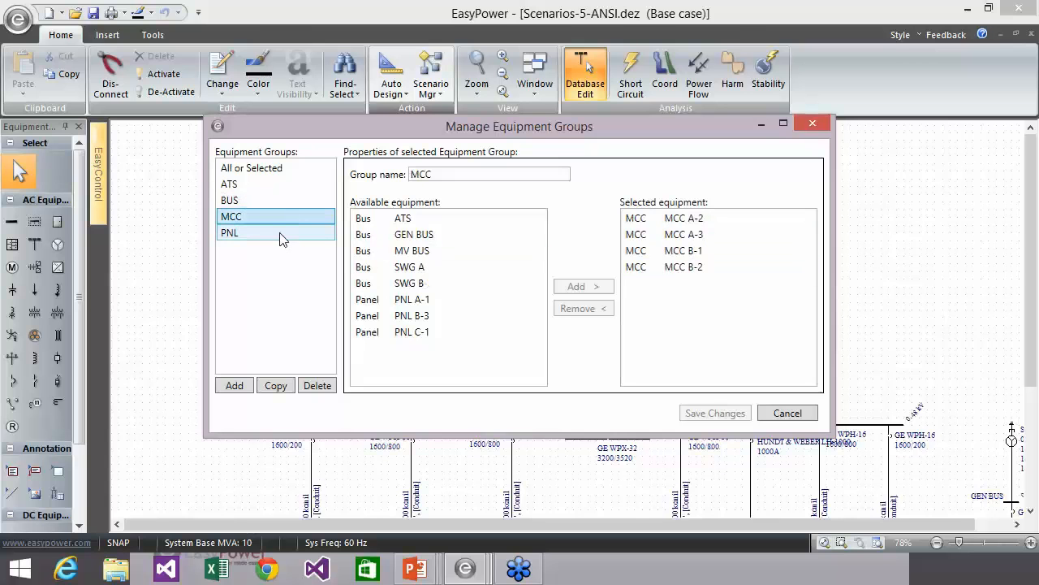
click(279, 232)
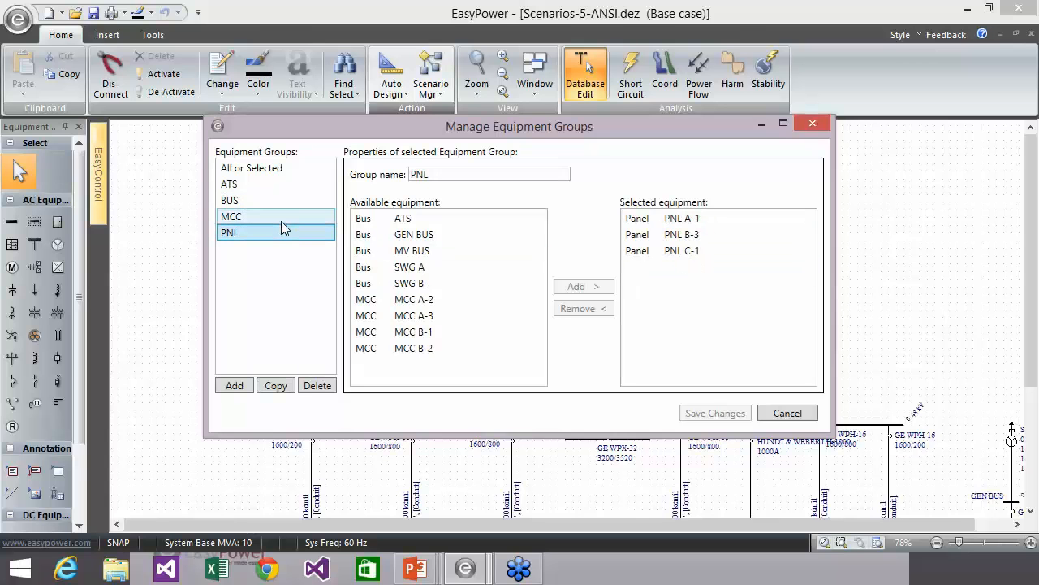
click(281, 221)
click(282, 232)
- Add MCC A-2 to the PNL equipment group, remove it again and save the group changes
click(450, 300)
click(583, 286)
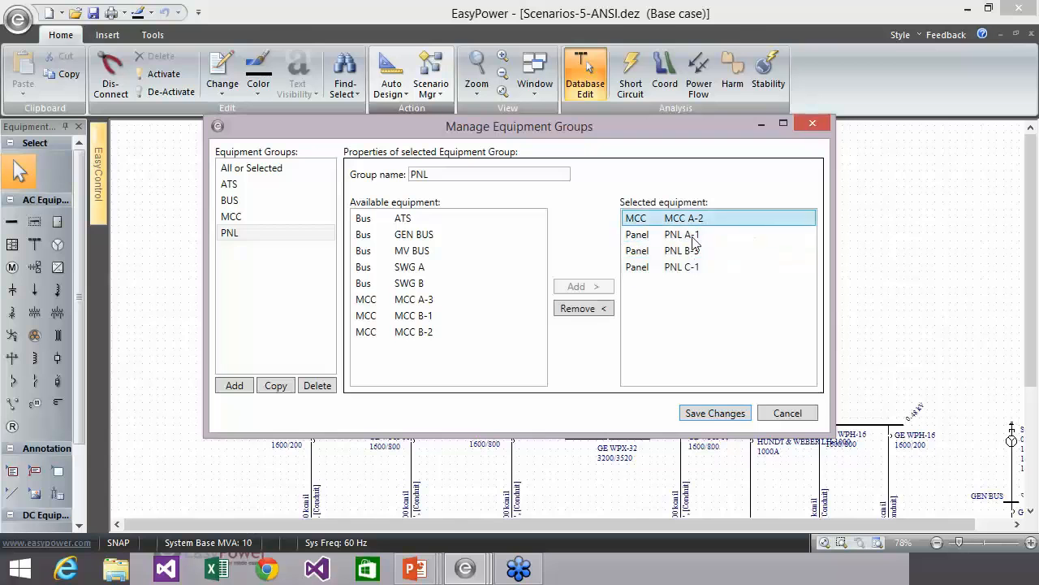
click(607, 310)
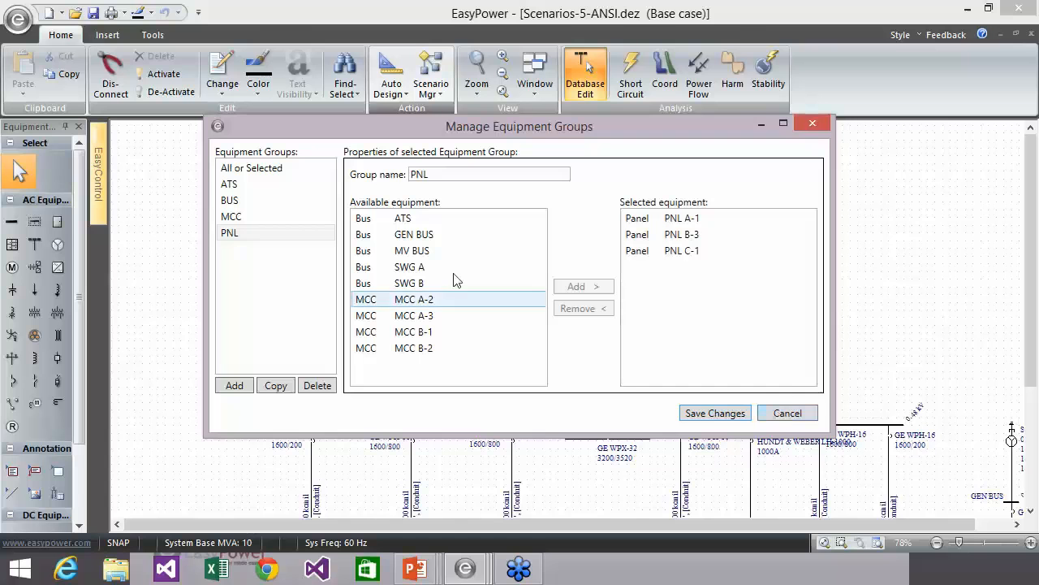
click(739, 415)
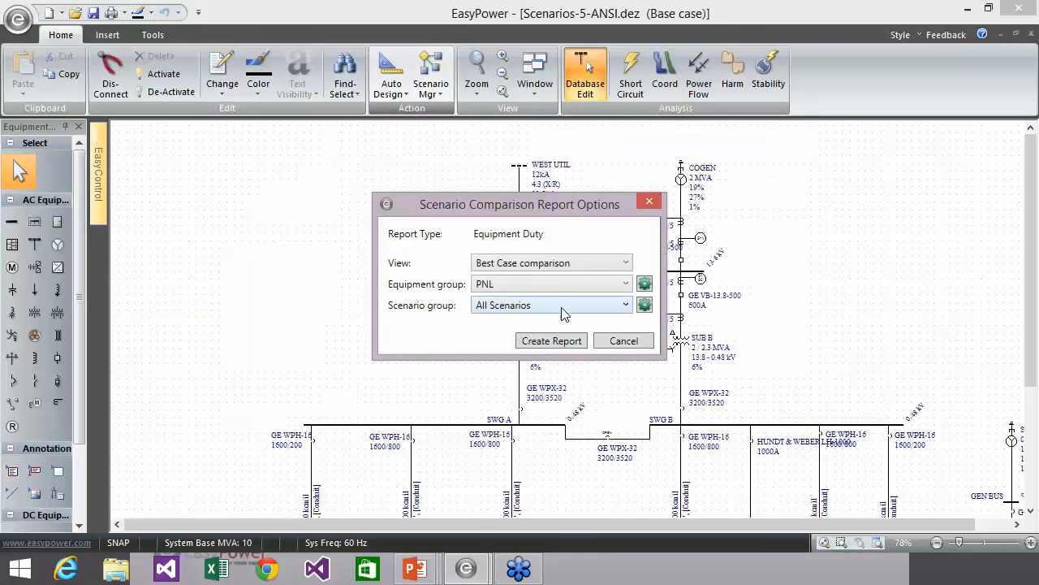
- Open the scenario group manager and examine the scenarios in the All Scenarios, Base Case, Cogen only, New Group, PNL B-3 on STBY GEN and Util groups
click(646, 308)
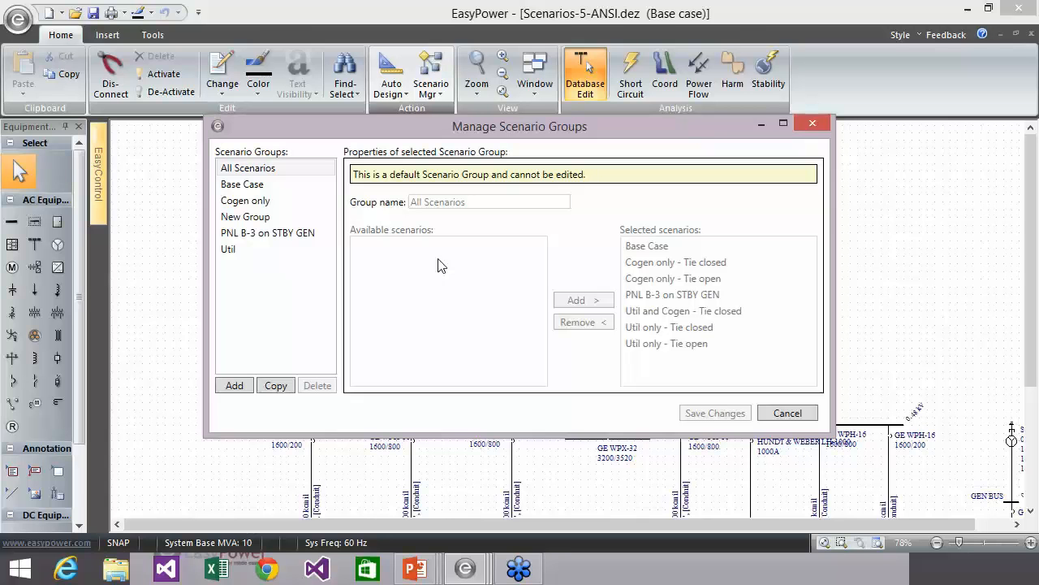
click(259, 185)
click(383, 221)
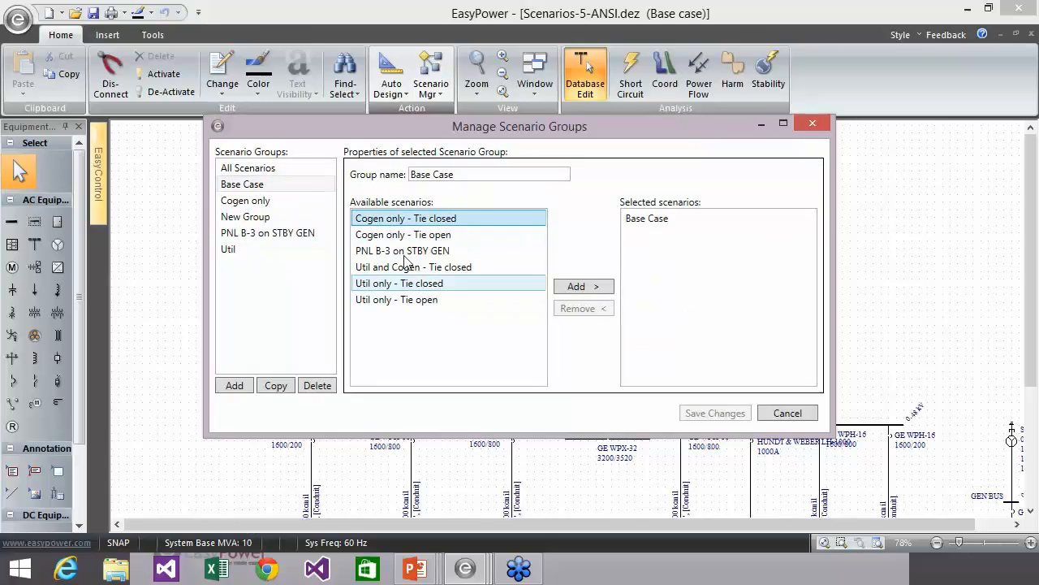
click(277, 171)
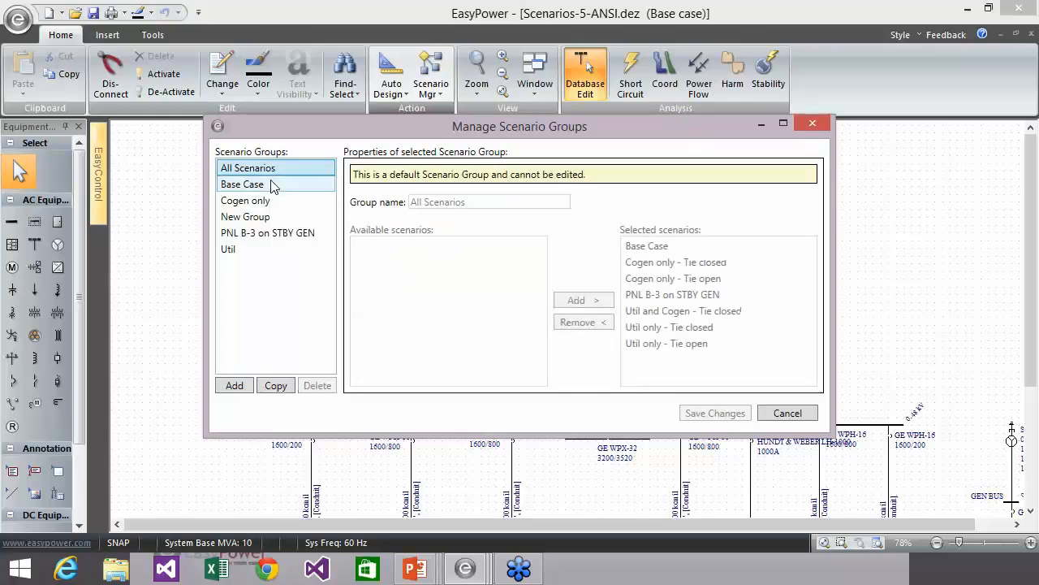
click(273, 187)
click(647, 218)
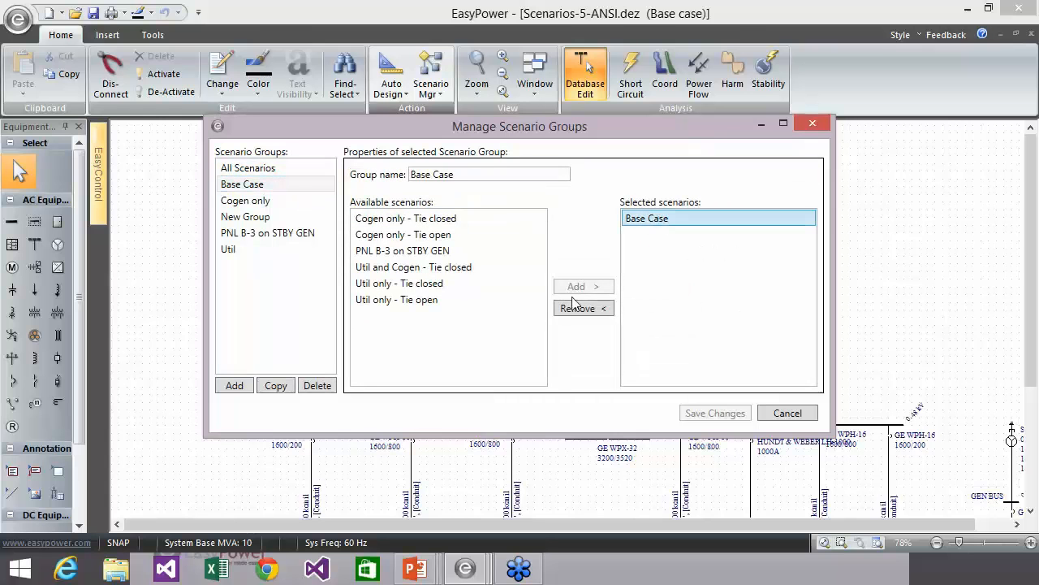
click(242, 203)
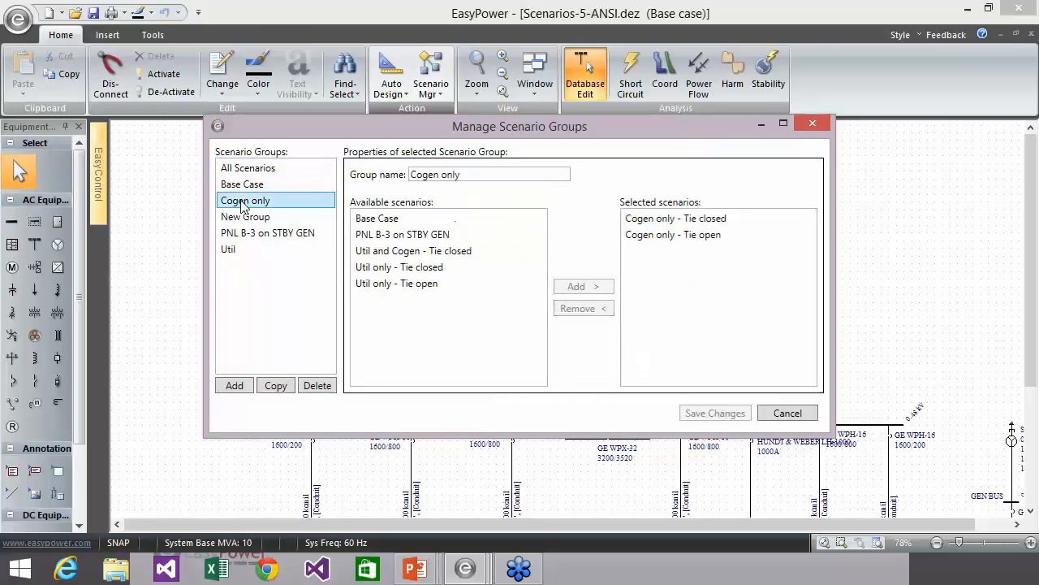
click(250, 217)
click(242, 234)
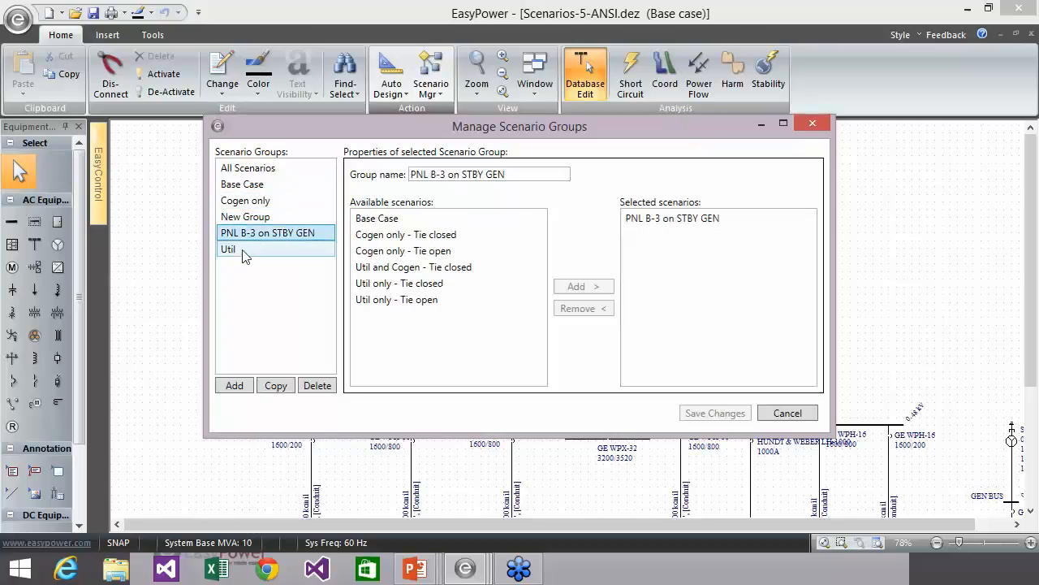
click(233, 250)
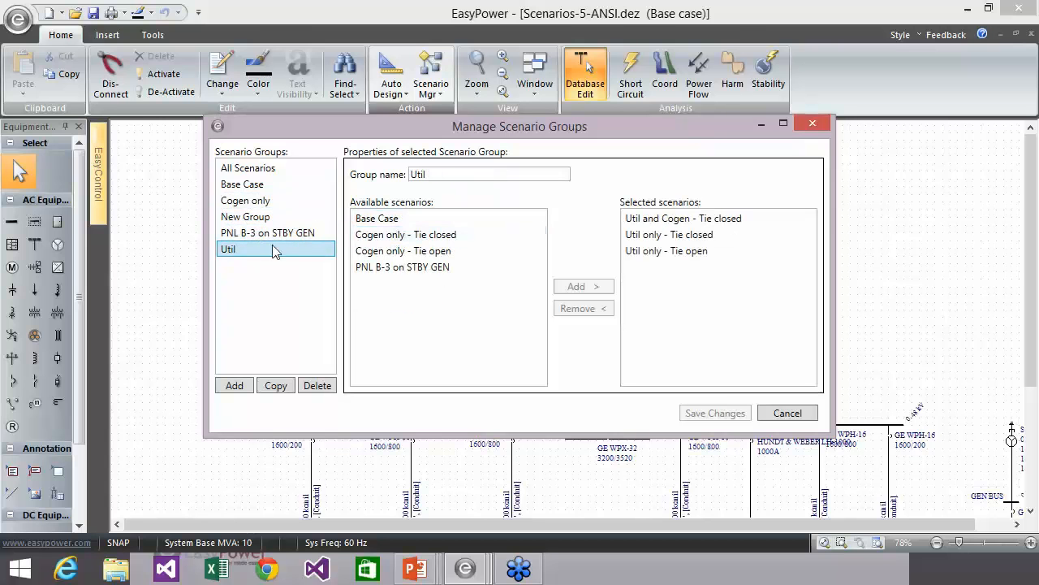
click(272, 234)
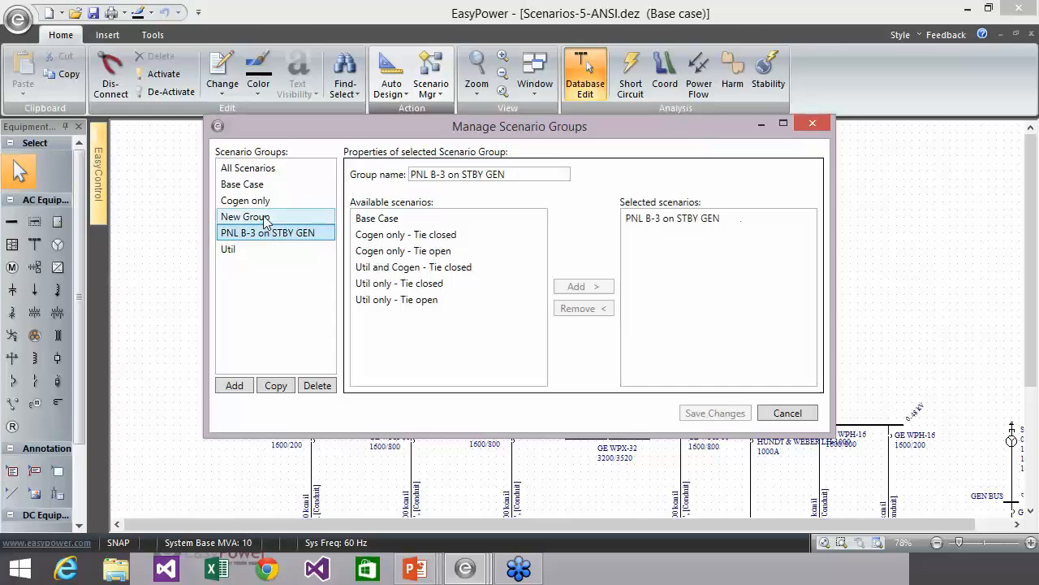
click(270, 217)
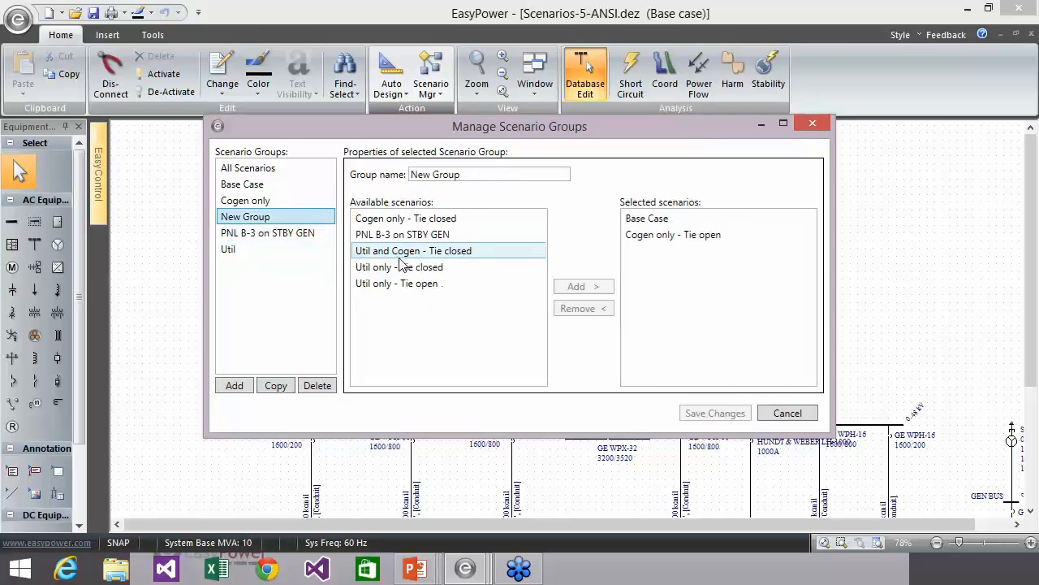
- Add the scenario "Util and Cogen - Tie closed" to the Cogen only scenario group and save the changes
click(286, 202)
click(423, 253)
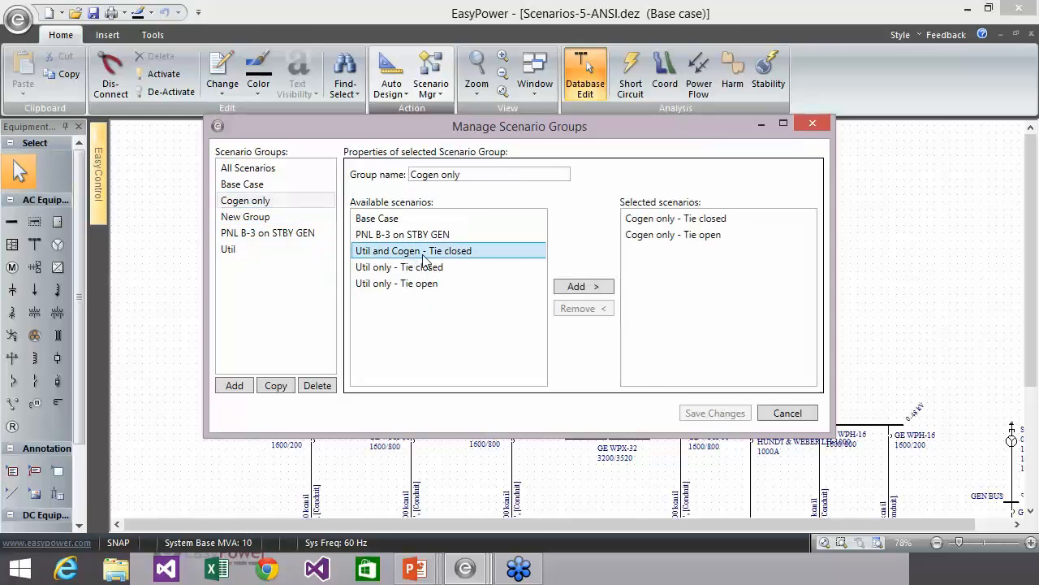
click(585, 289)
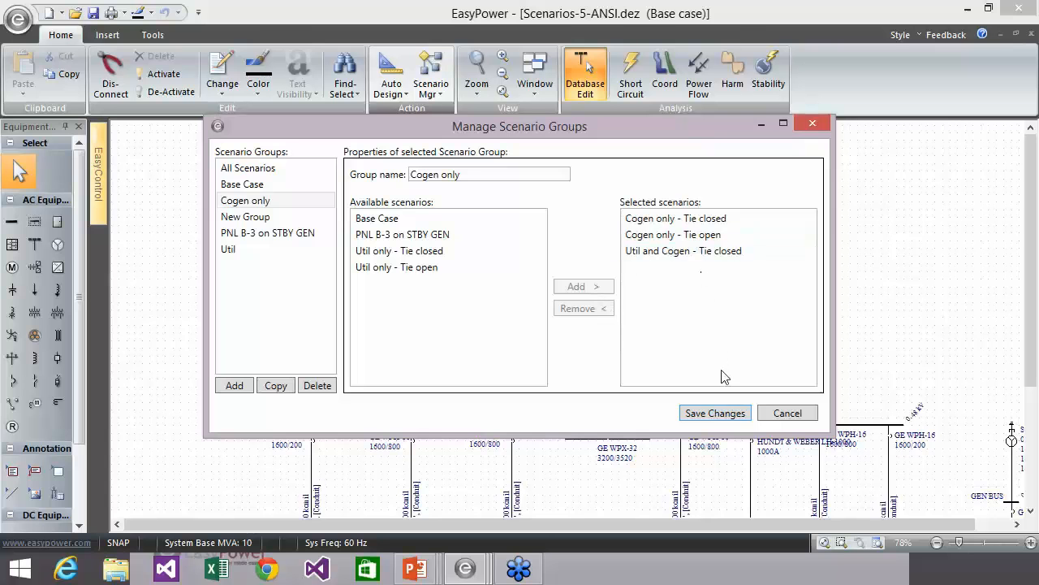
click(715, 414)
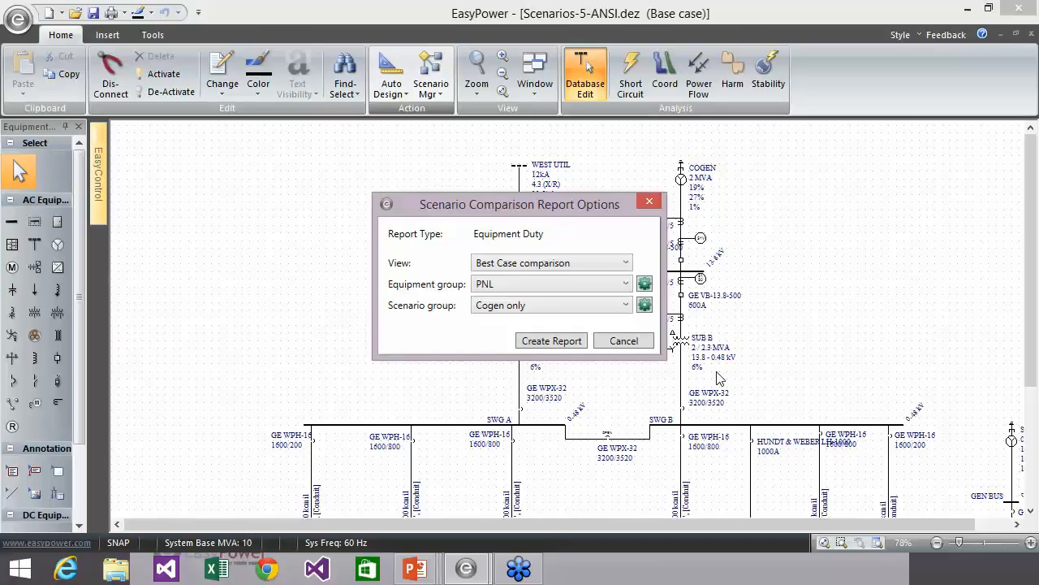
- Create the best-case report with equipment group "All or Selected" and scenario group "Cogen only", review it and close it
click(566, 284)
click(562, 298)
click(559, 342)
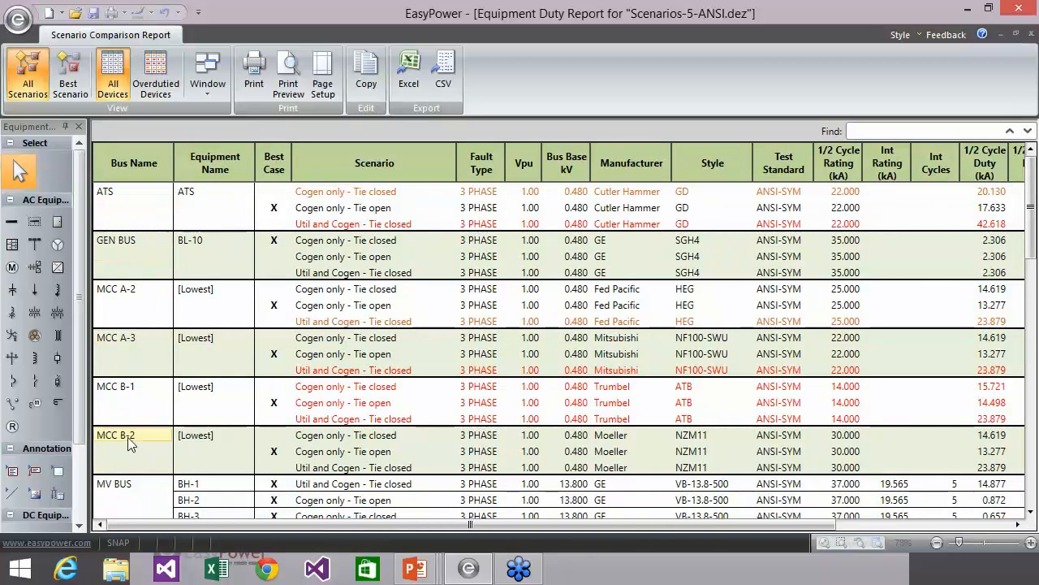
mouse_move(1033, 194)
mouse_down()
mouse_move(1036, 427)
mouse_move(1036, 175)
mouse_up()
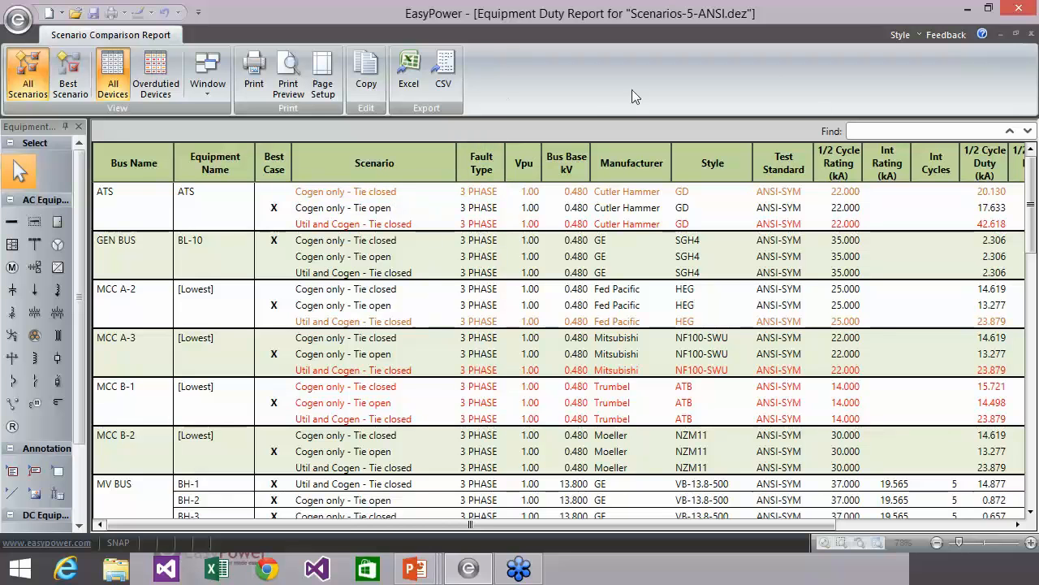
click(1030, 34)
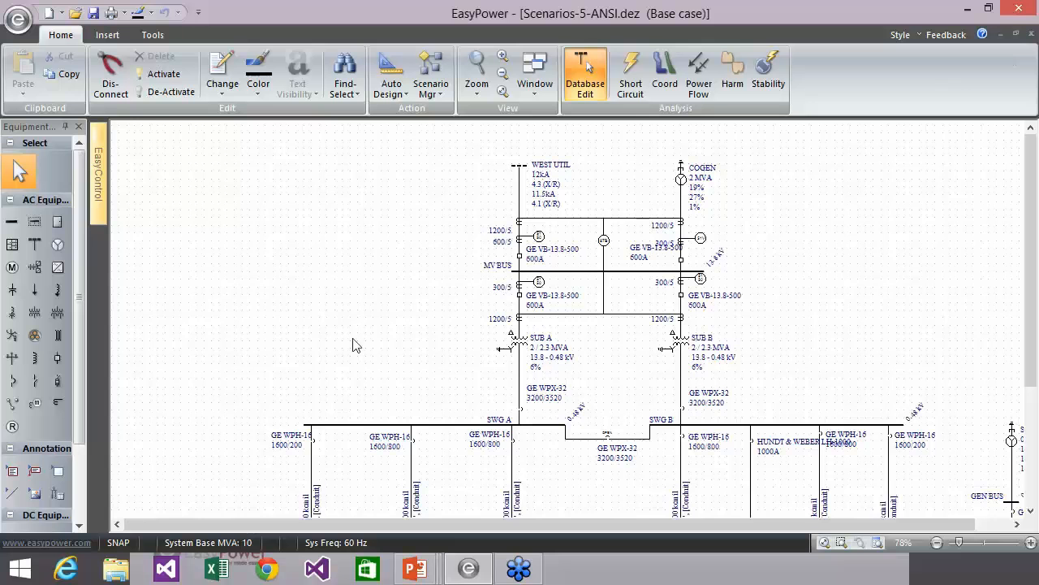
- Select the SWG A bus on the one-line together with its feeders, PNL A-1, MCC A-2 and MCC A-3
drag(353, 282, 351, 277)
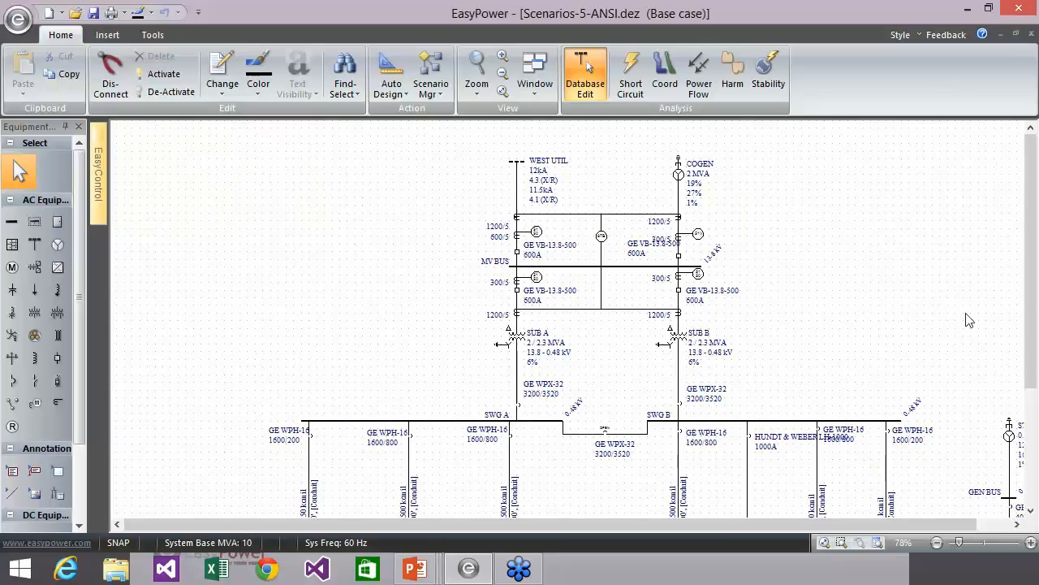
scroll(1032, 260, down, 2)
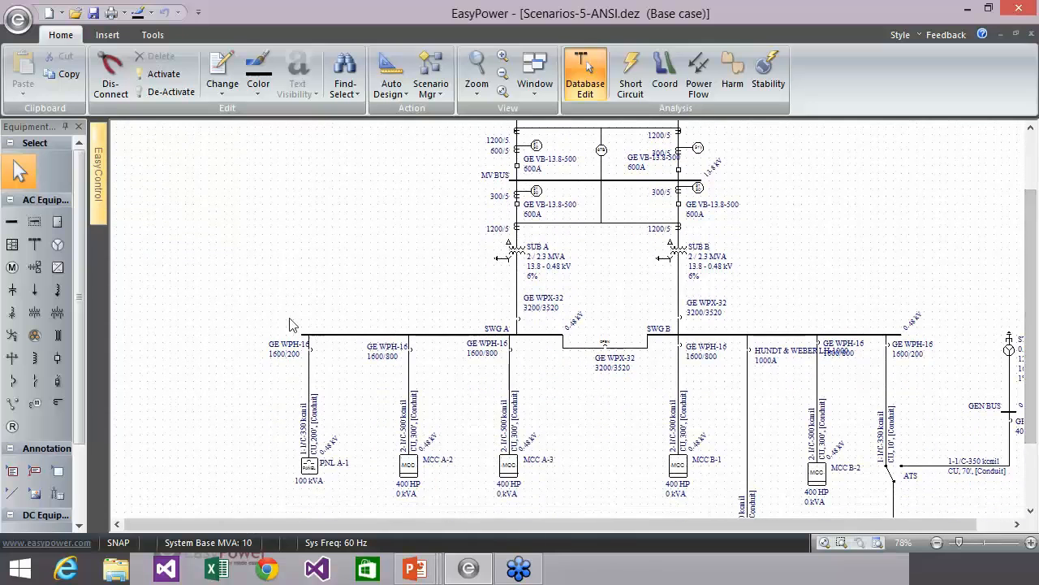
drag(290, 319, 601, 508)
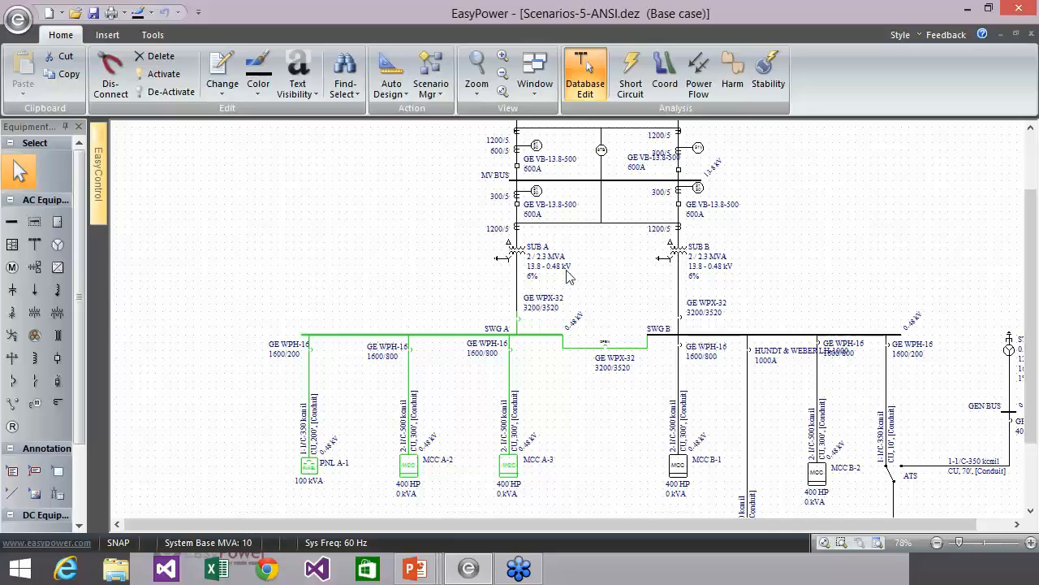
- Create a best-case Equipment Duty comparison report of the selected equipment for the Cogen only scenario group, saving the file changes, and review its entries
click(431, 83)
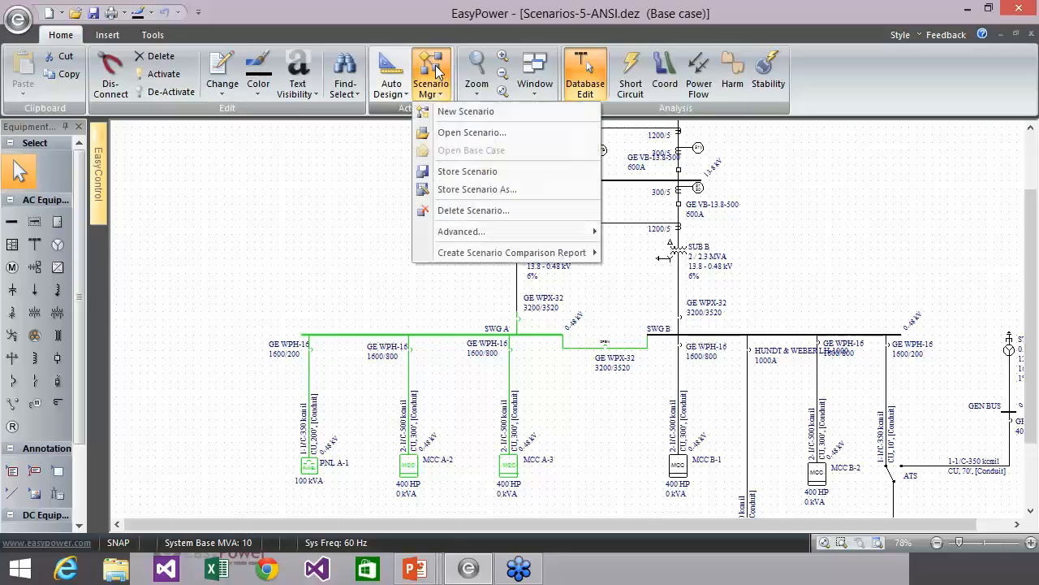
mouse_move(481, 254)
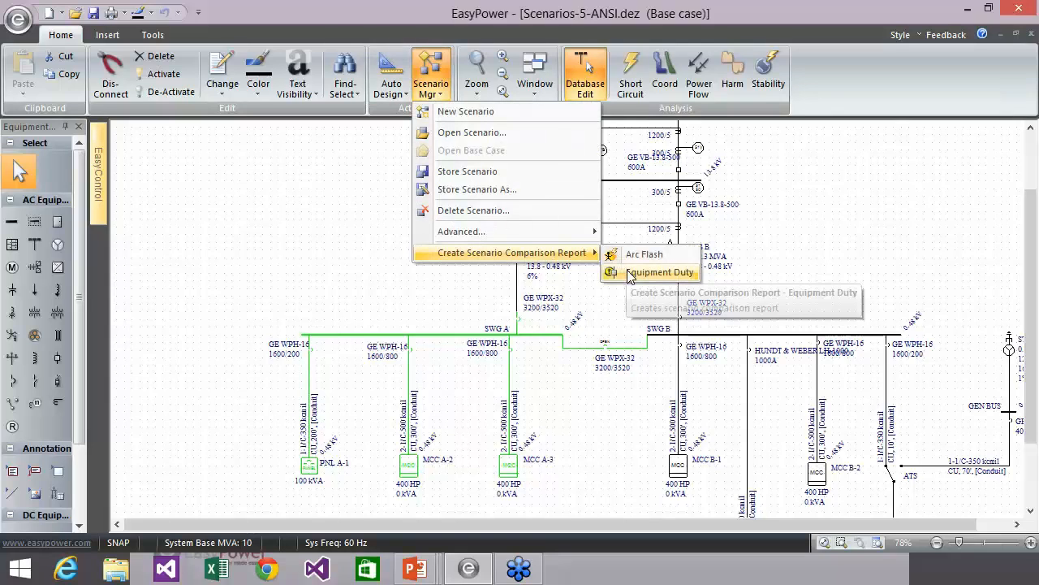
click(631, 273)
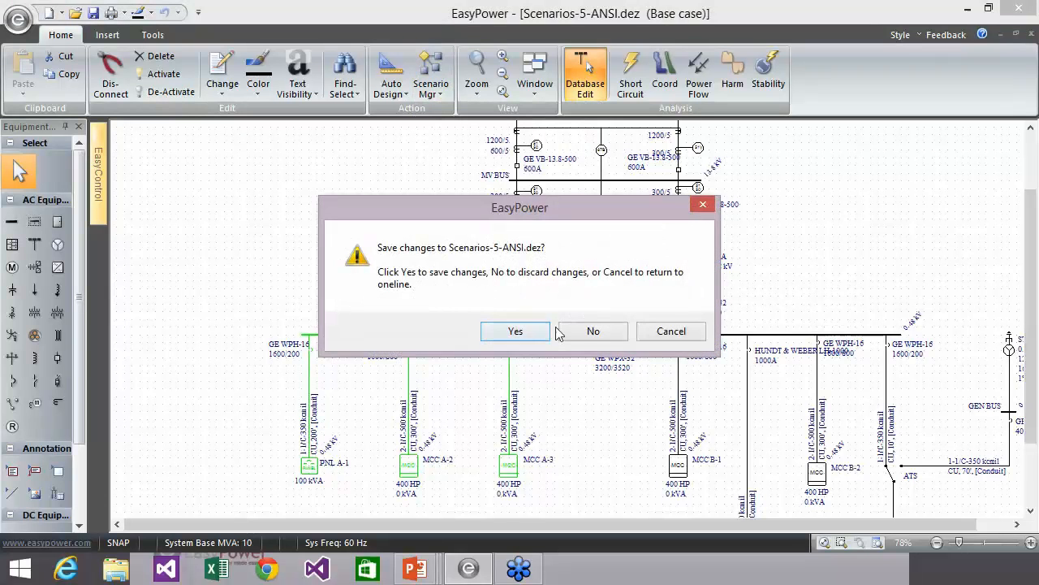
click(529, 336)
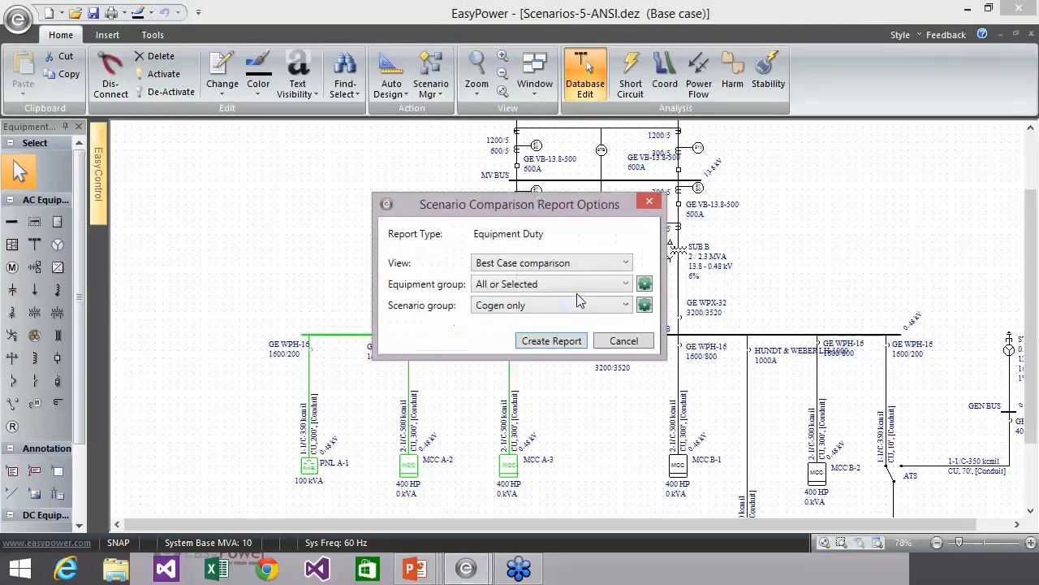
click(581, 286)
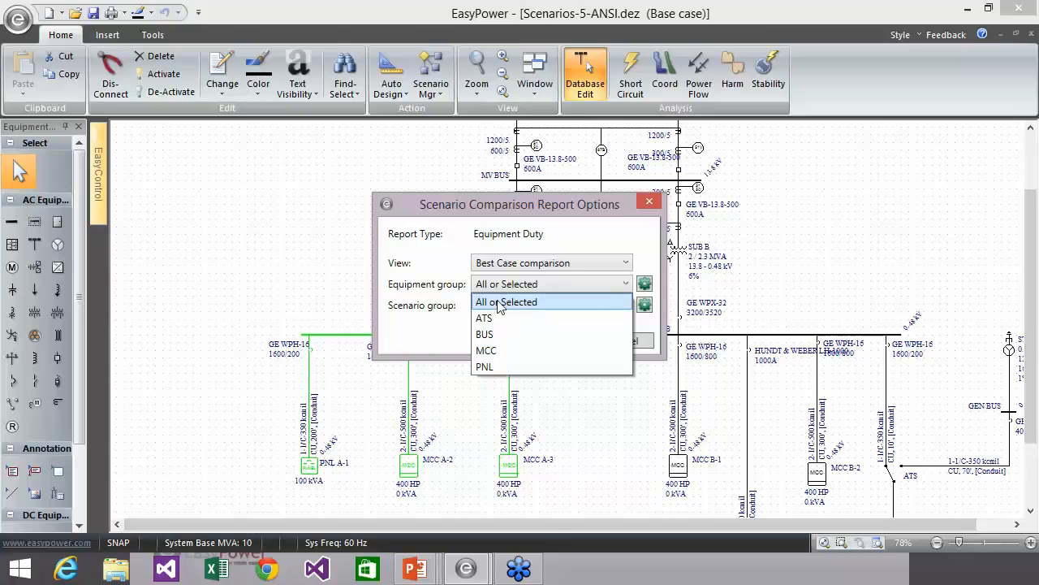
click(544, 286)
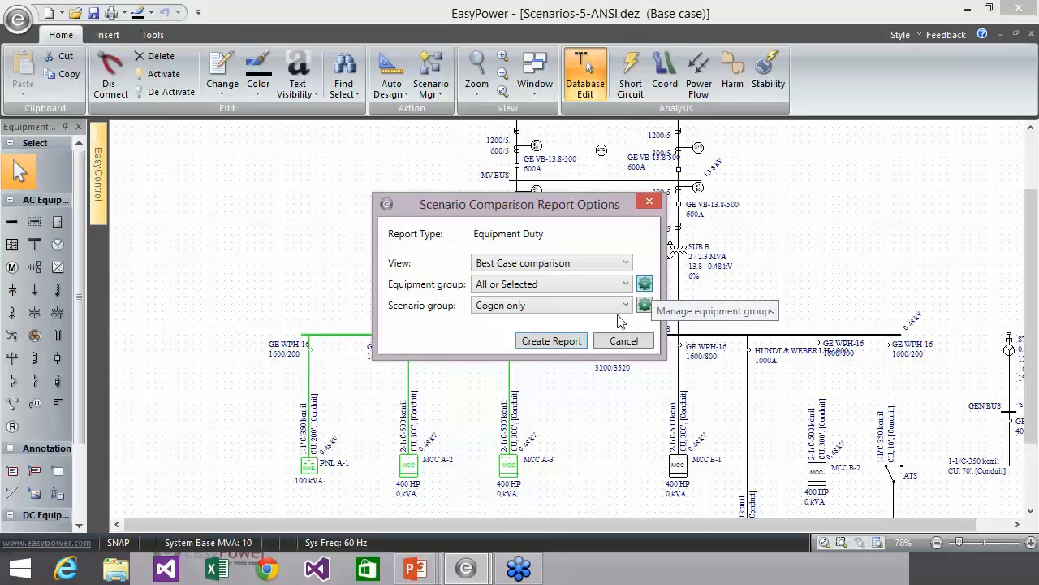
click(557, 344)
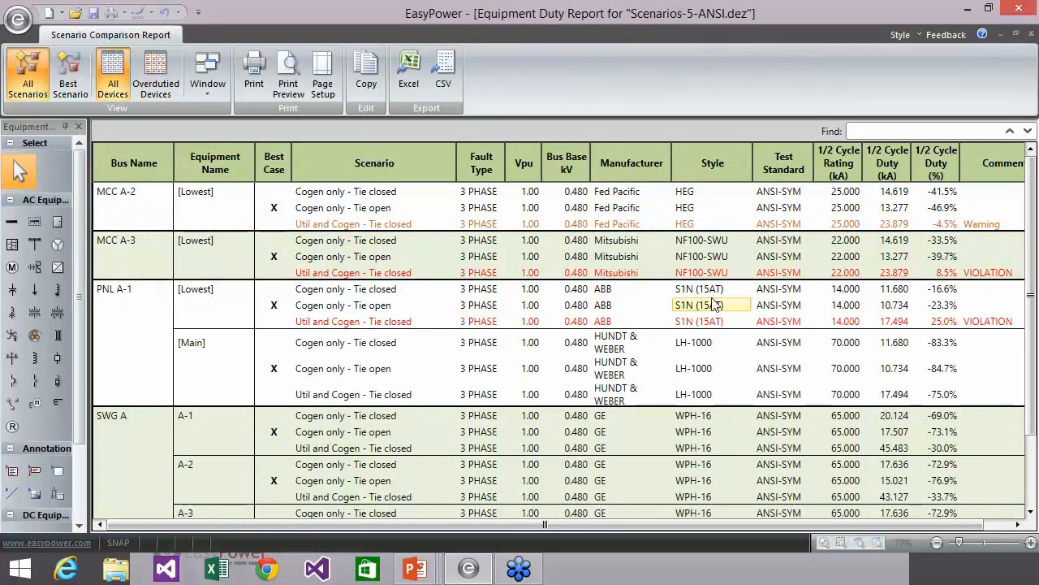
scroll(1035, 309, down, 2)
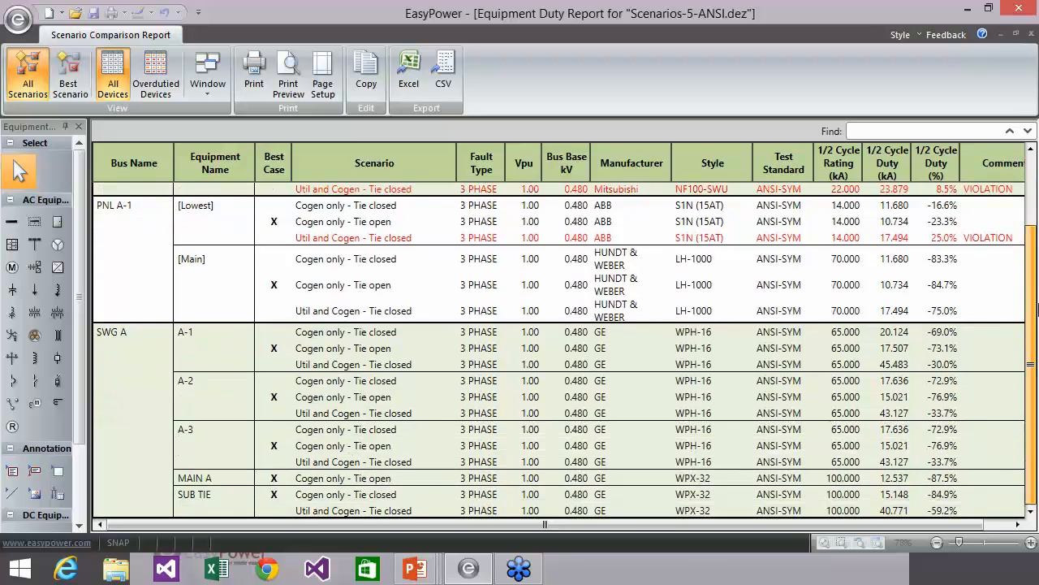
scroll(1035, 341, up, 2)
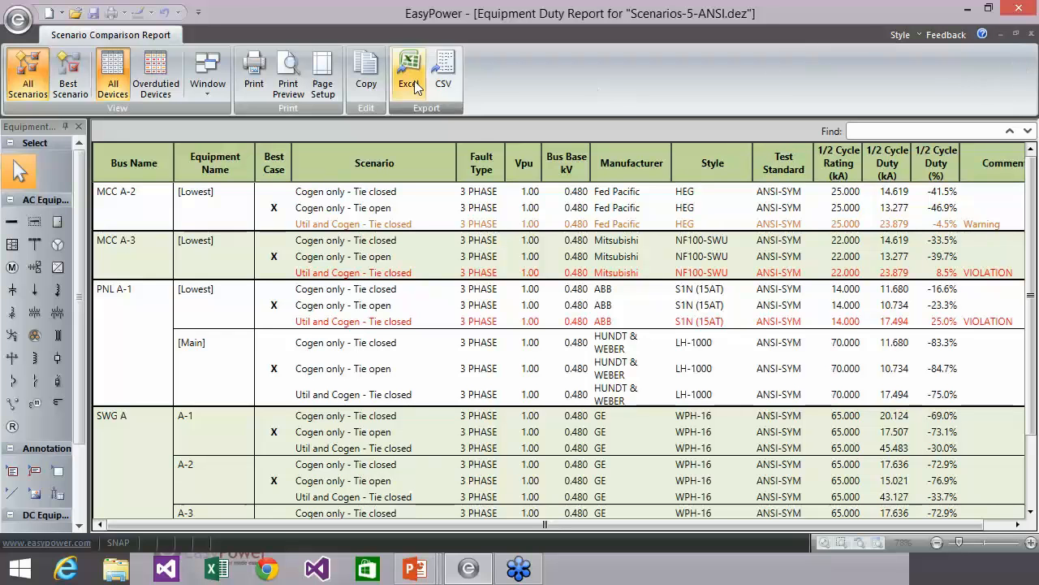
- Open the print preview of the equipment duty report and fit the table to one page width with font size 7
click(299, 85)
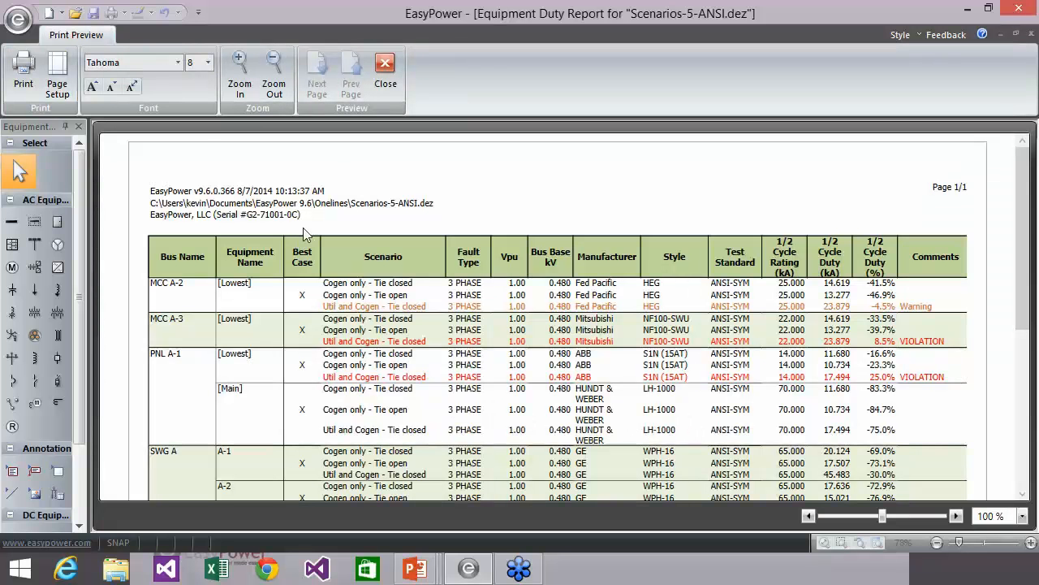
click(1030, 35)
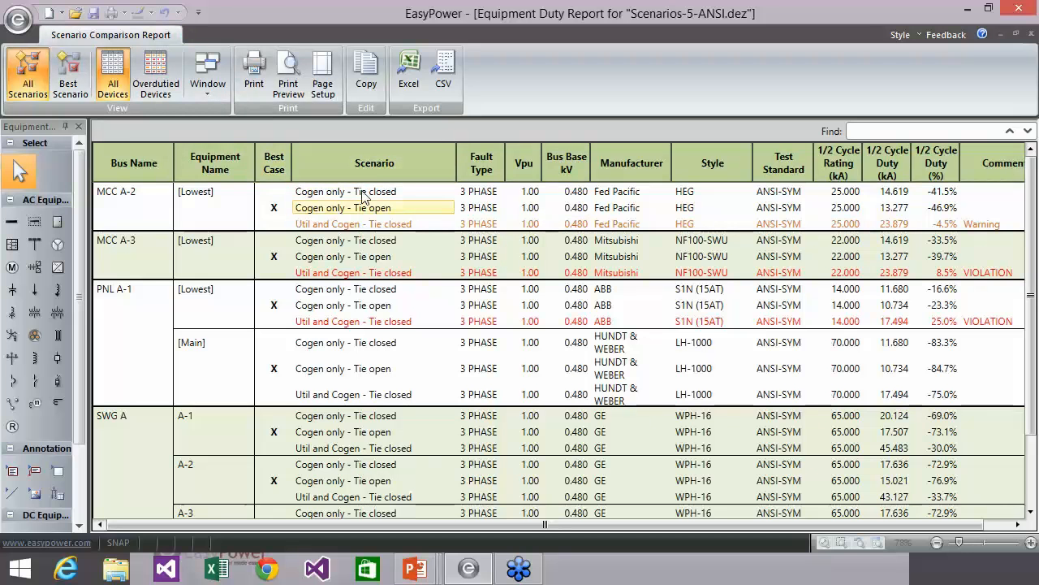
click(288, 81)
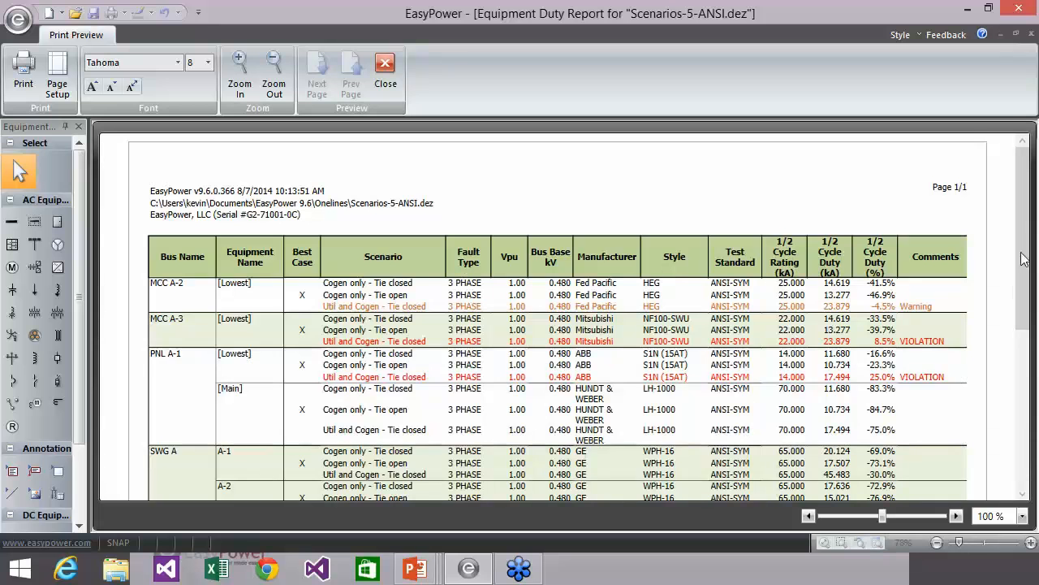
mouse_move(1027, 194)
mouse_down()
mouse_move(1037, 374)
mouse_move(1028, 194)
mouse_up()
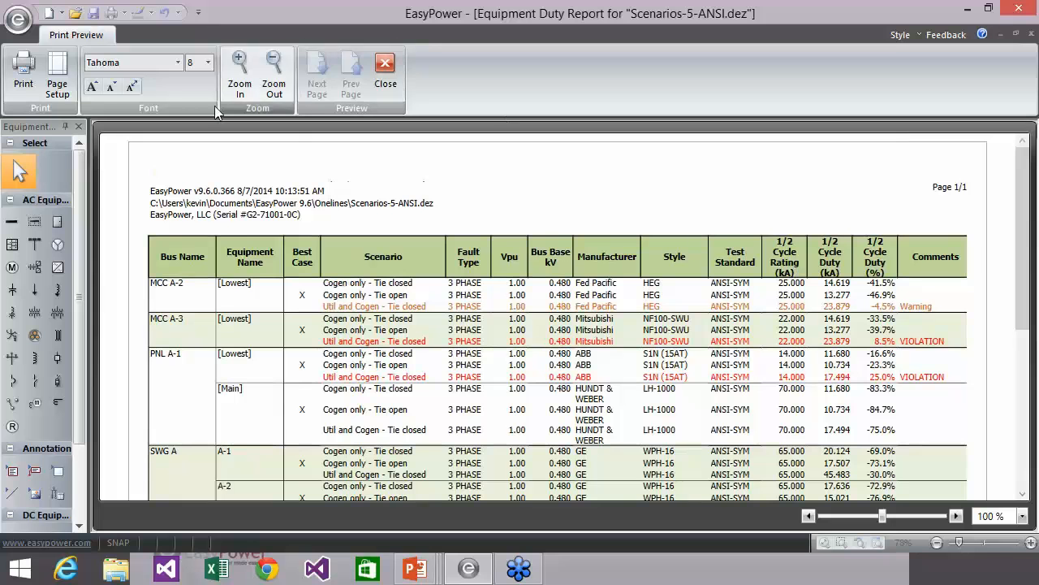
click(132, 87)
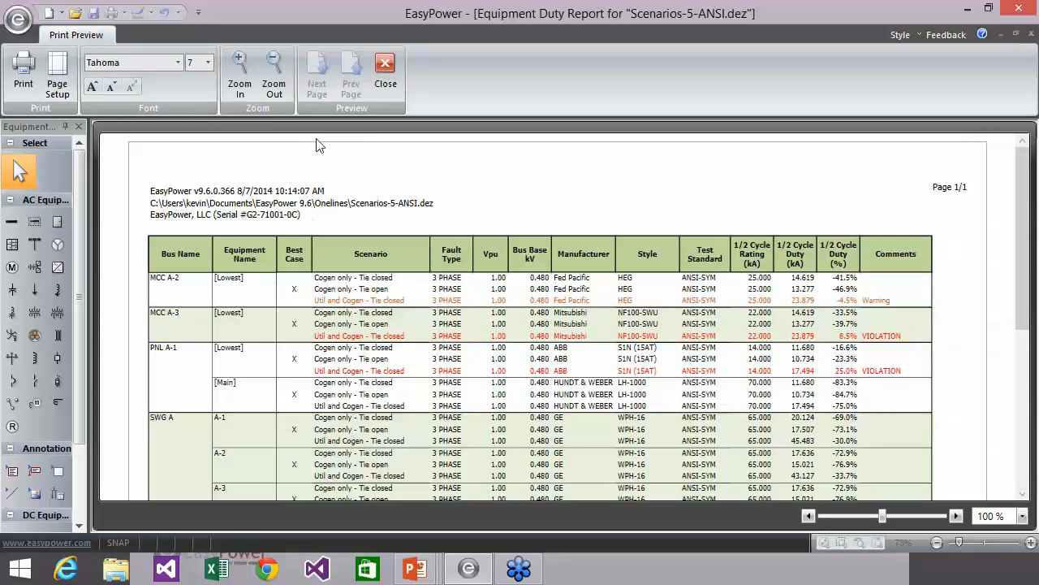
- Enlarge the print preview font to size 9, check both pages of the report and close the preview
click(94, 87)
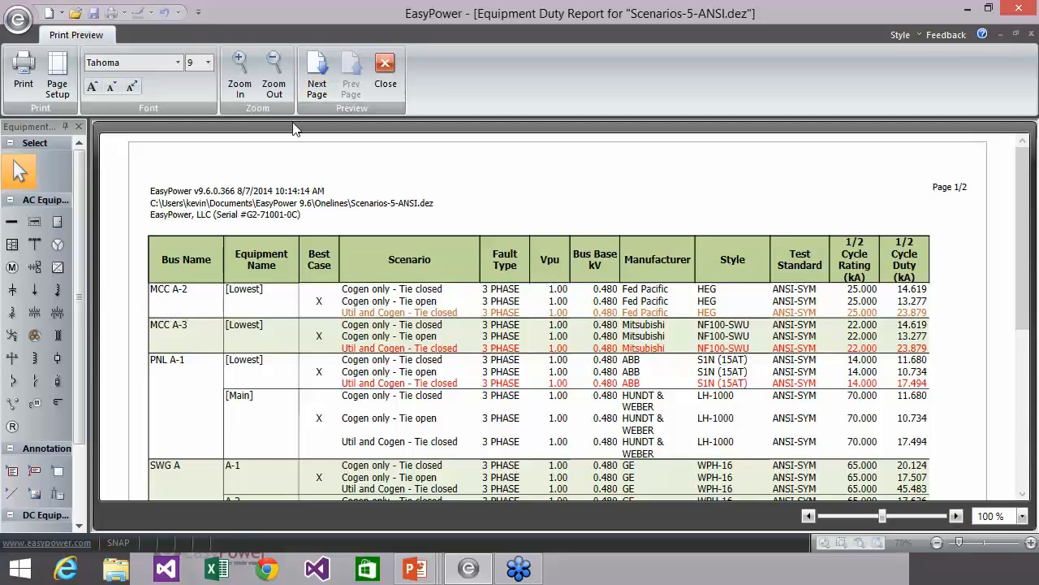
click(317, 77)
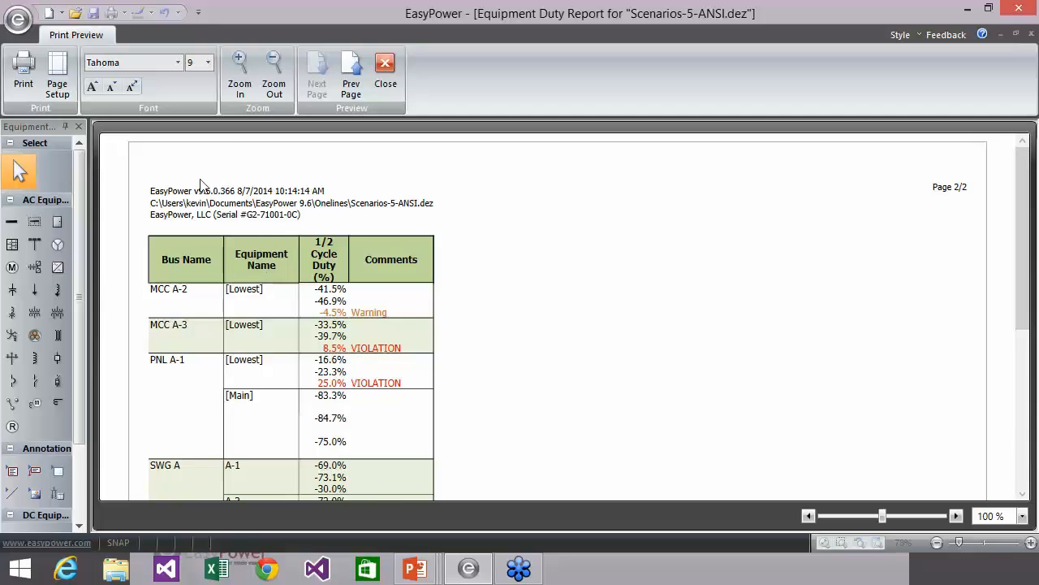
click(351, 77)
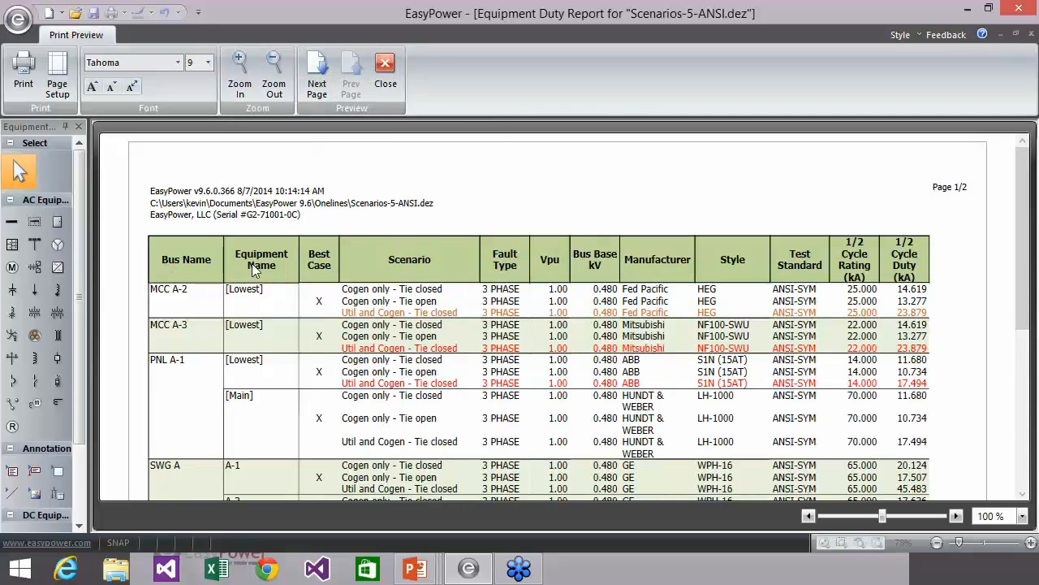
click(325, 76)
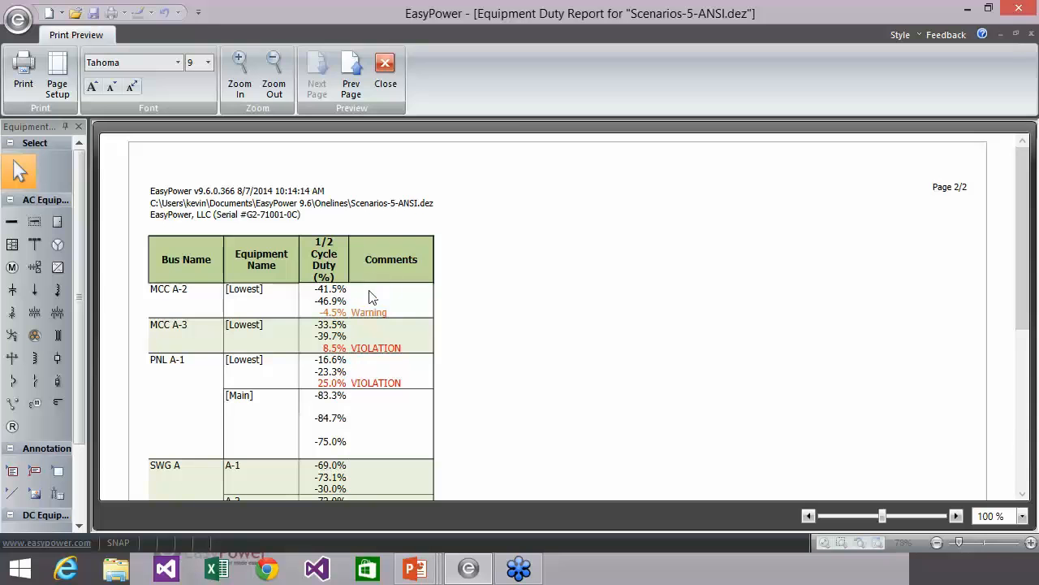
click(383, 72)
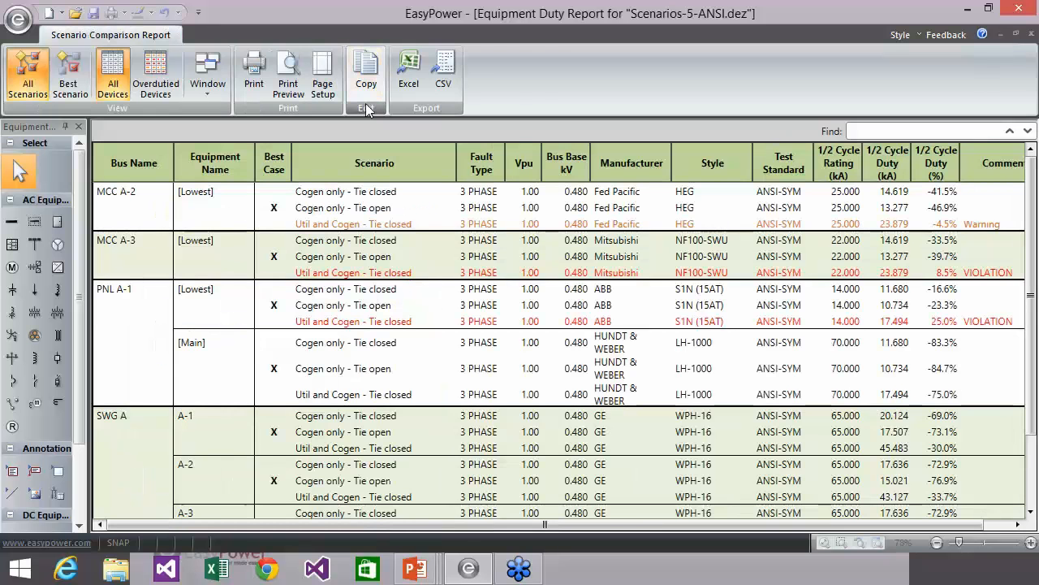
- Export the equipment duty report to Excel and review the exported rows through the SWG A entries
click(410, 71)
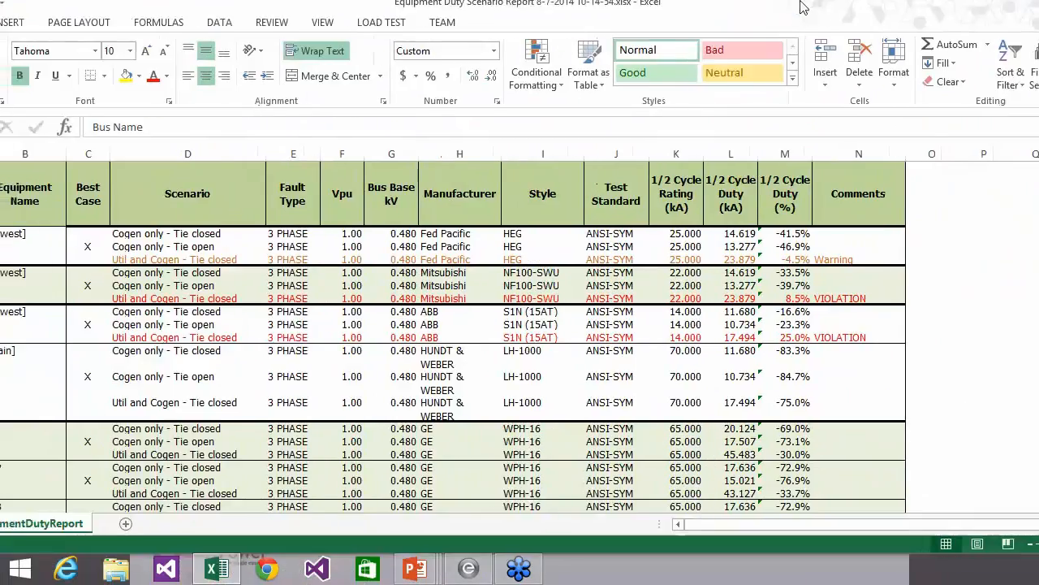
drag(800, 3, 930, 52)
drag(588, 68, 581, 2)
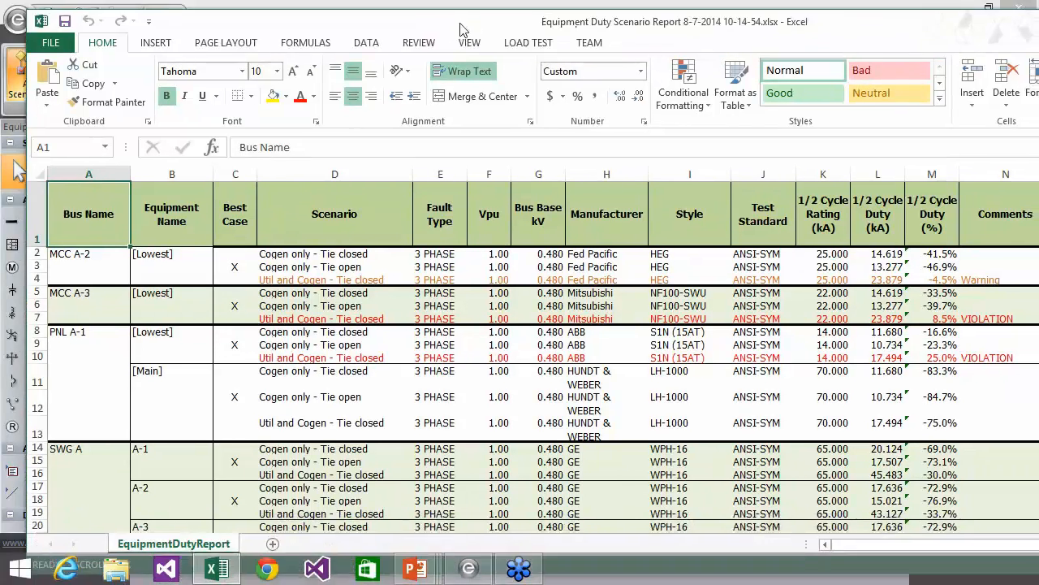
click(423, 278)
scroll(371, 302, down, 4)
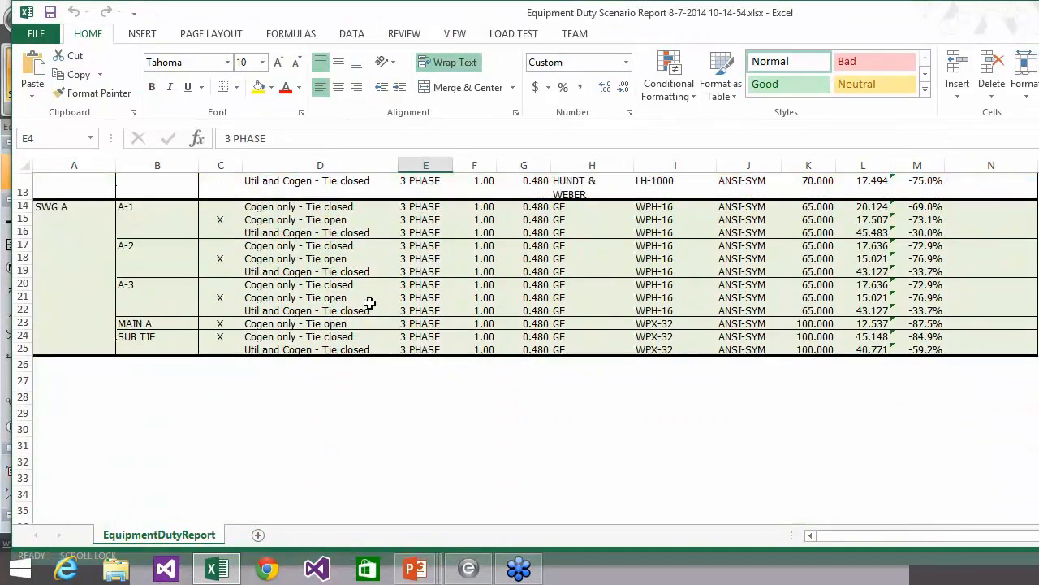
scroll(371, 302, up, 4)
- Check the exported workbook's columns through Comments, resizing and maximizing its window, and close the workbook
drag(865, 14, 626, 61)
drag(920, 58, 787, 42)
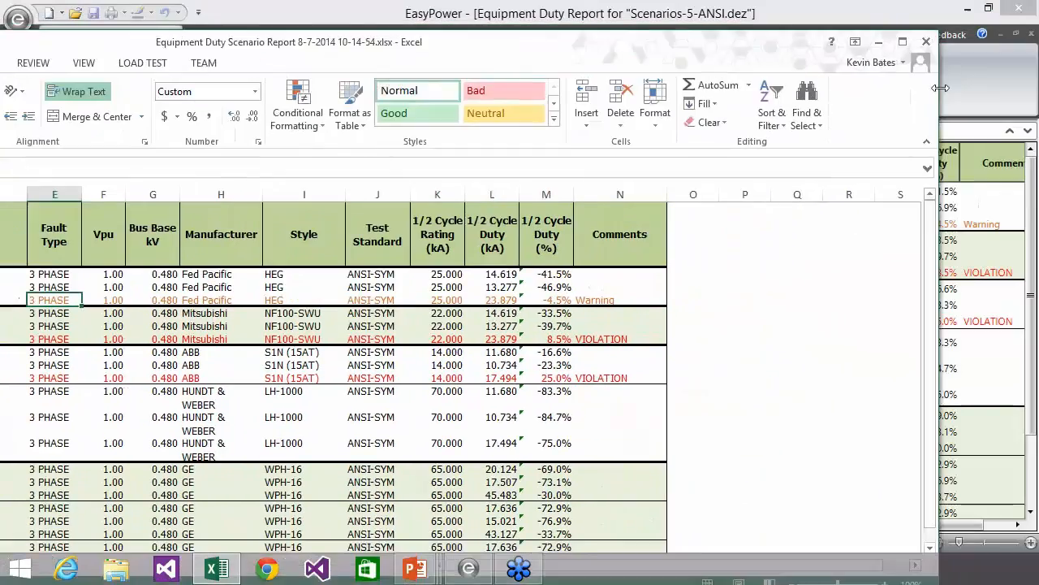
drag(941, 88, 623, 88)
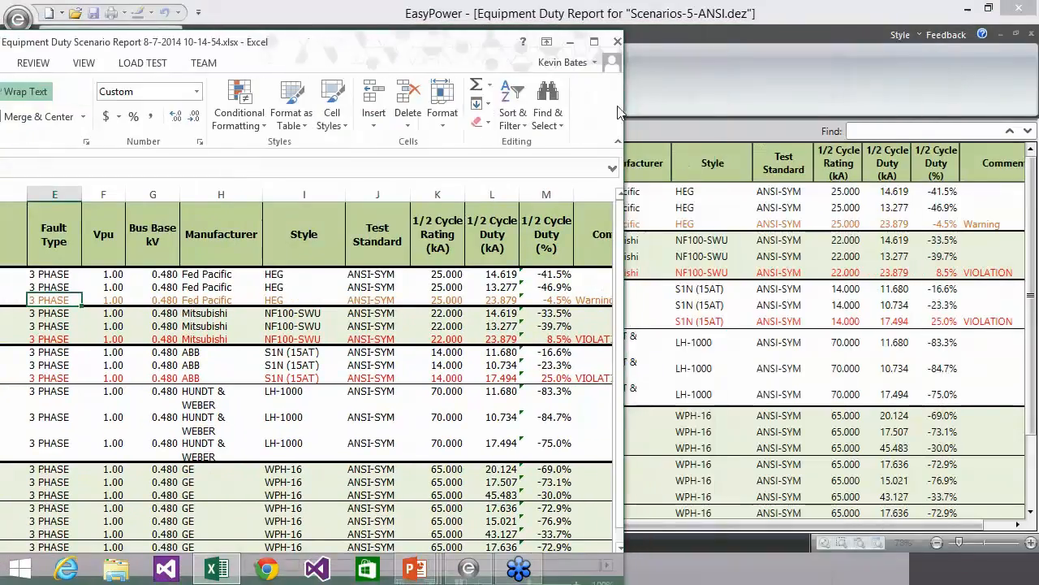
double_click(467, 51)
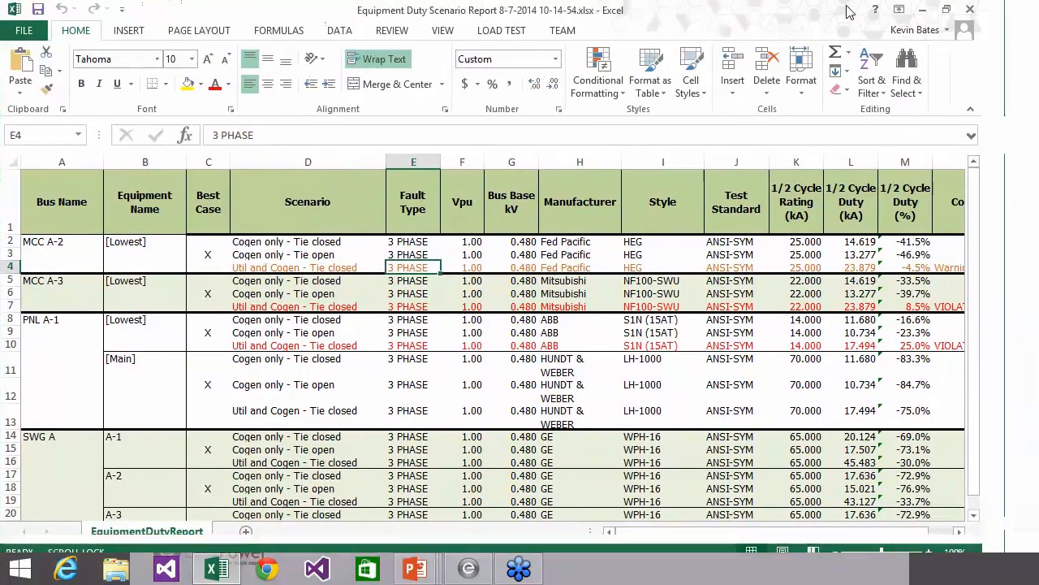
click(1027, 8)
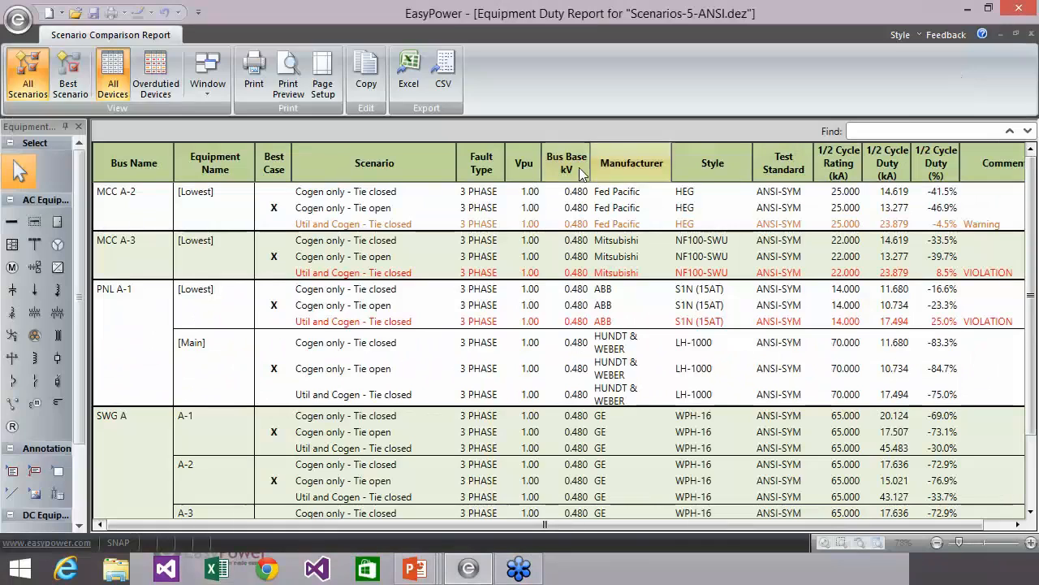
- Export the report as Equipment Duty Scenario Report.csv to the Documents folder EasyPower 9.6, replacing the existing file
click(445, 75)
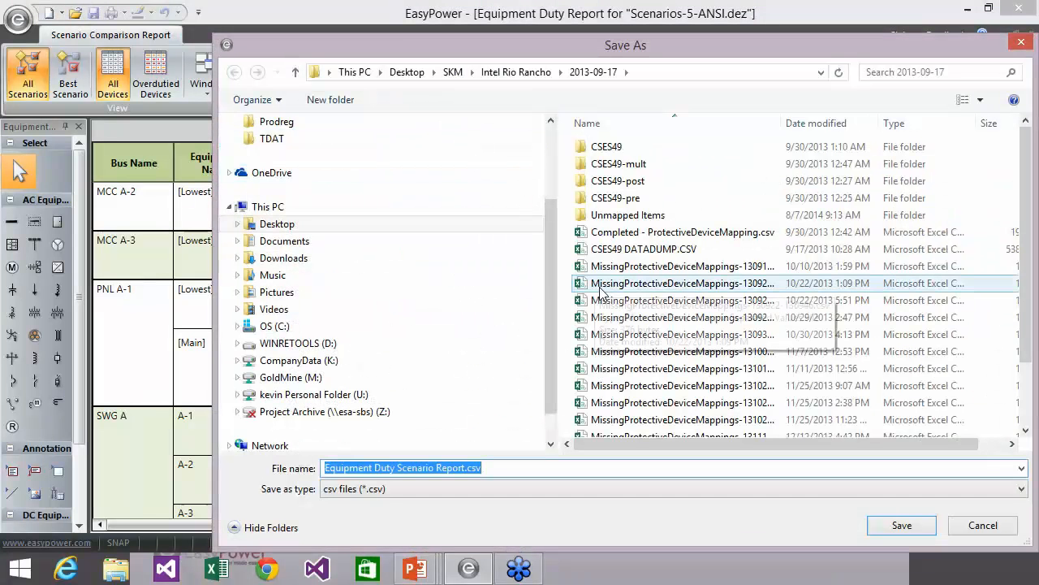
click(286, 242)
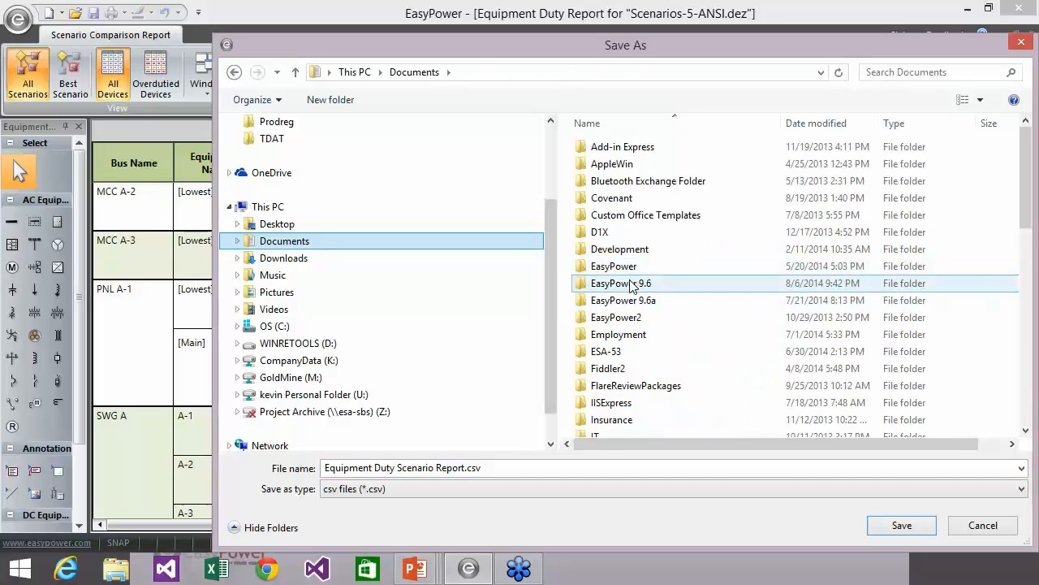
double_click(631, 284)
click(630, 302)
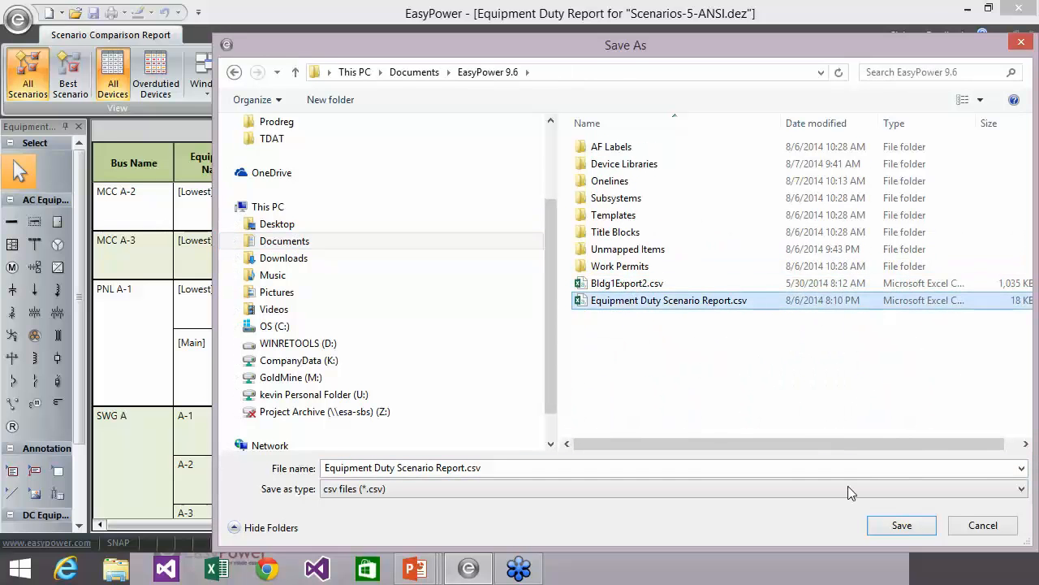
click(901, 526)
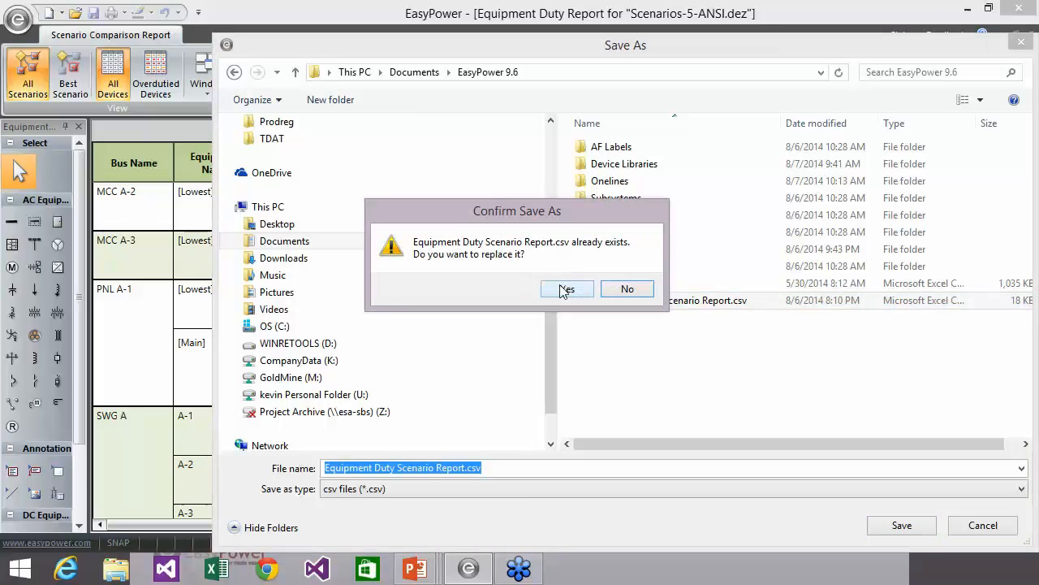
click(566, 290)
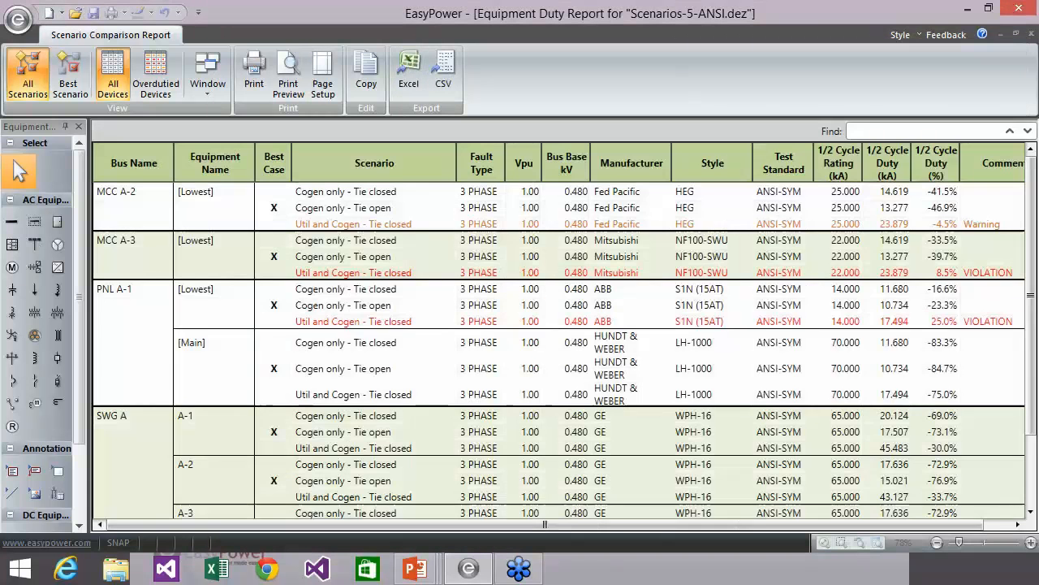
- Switch to File Explorer, open Equipment Duty Scenario Report.csv from the EasyPower 9.6 folder in Excel and look over its first rows
click(116, 569)
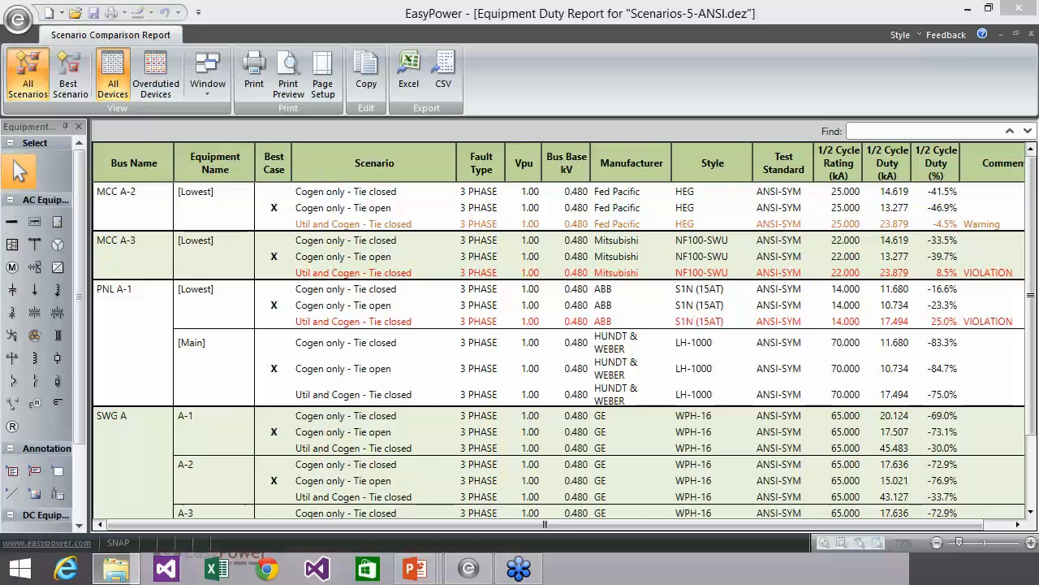
drag(0, 61, 487, 3)
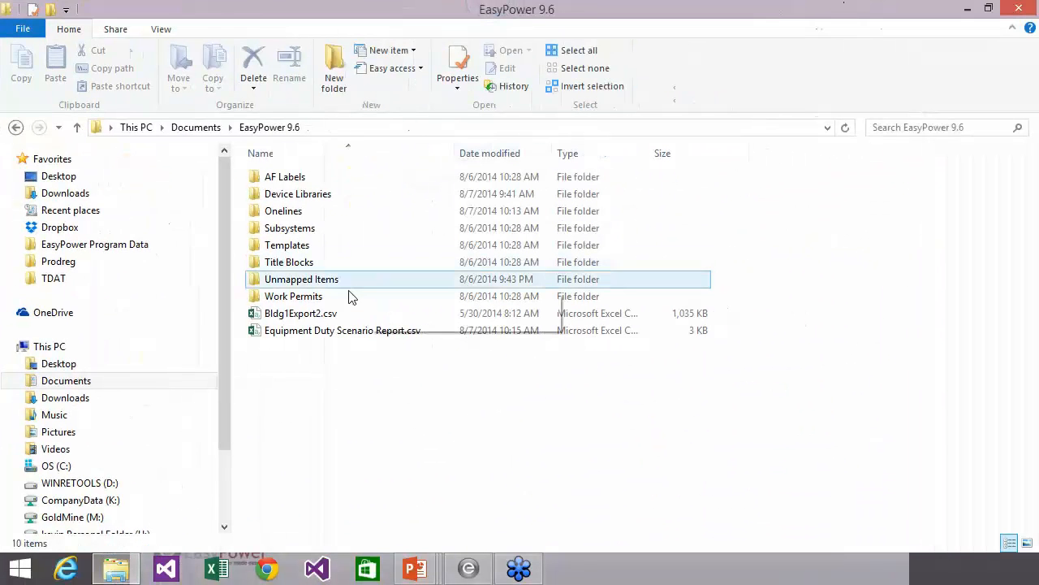
double_click(347, 330)
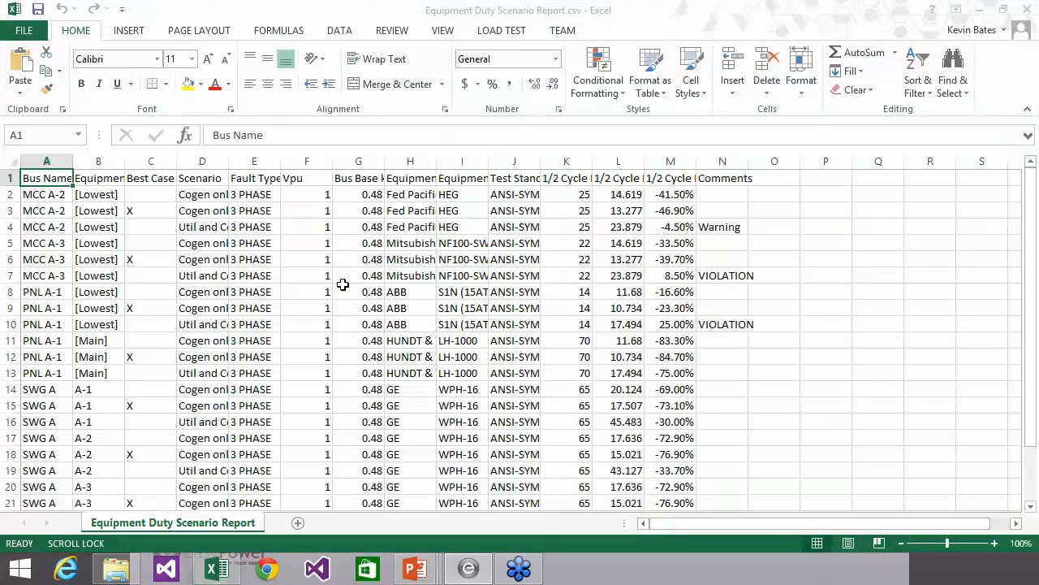
drag(49, 210, 520, 259)
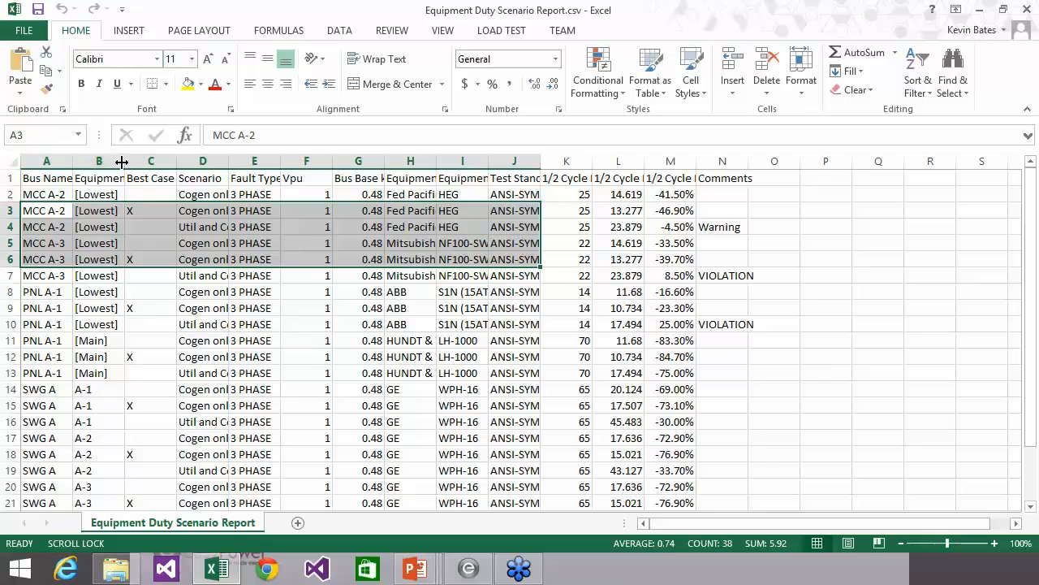
- Widen the Equipment Name and Bus Name columns of the CSV sheet so their headings fit
drag(125, 161, 198, 161)
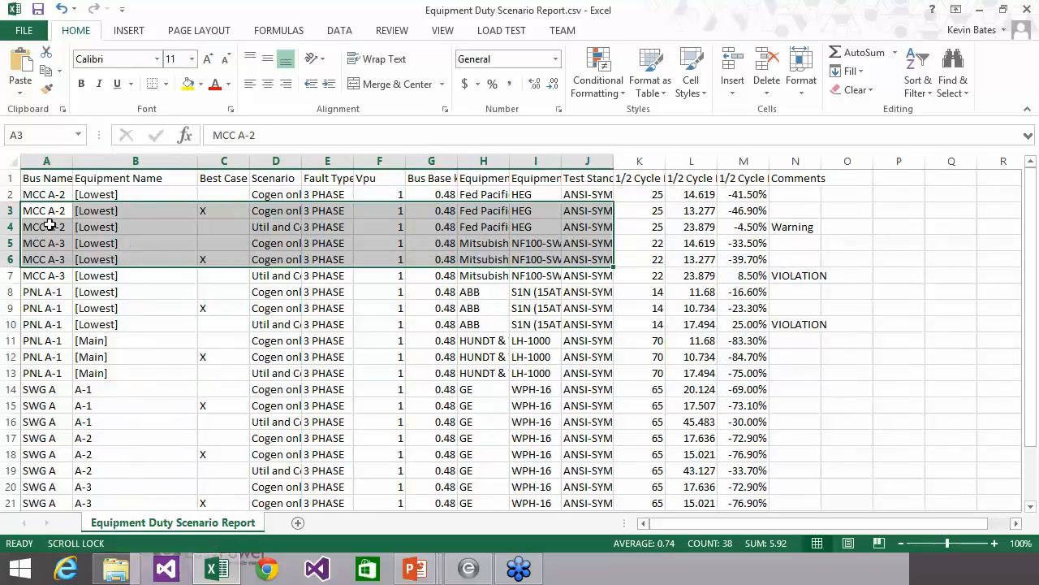
click(56, 199)
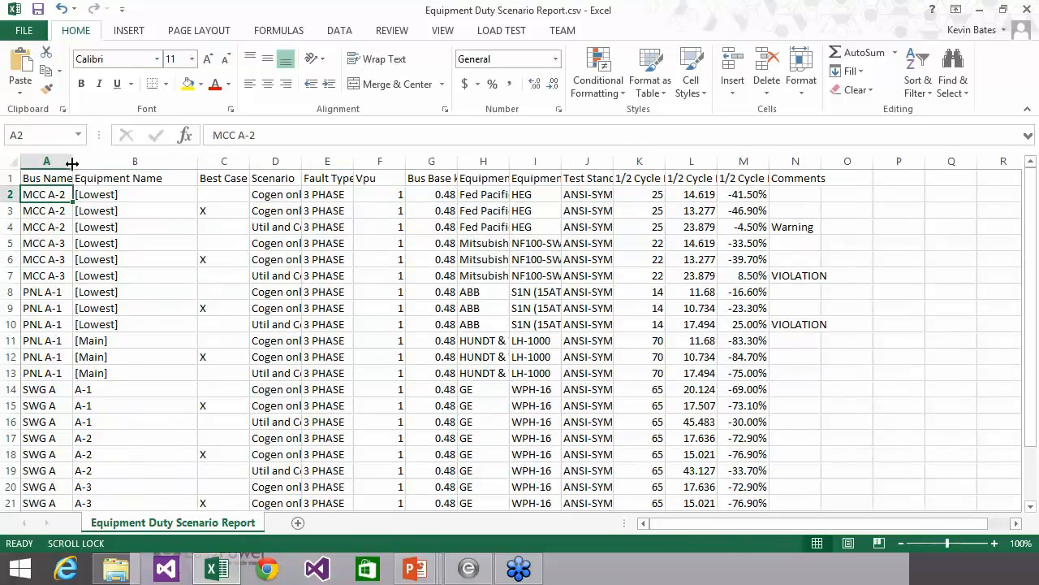
drag(72, 164, 111, 162)
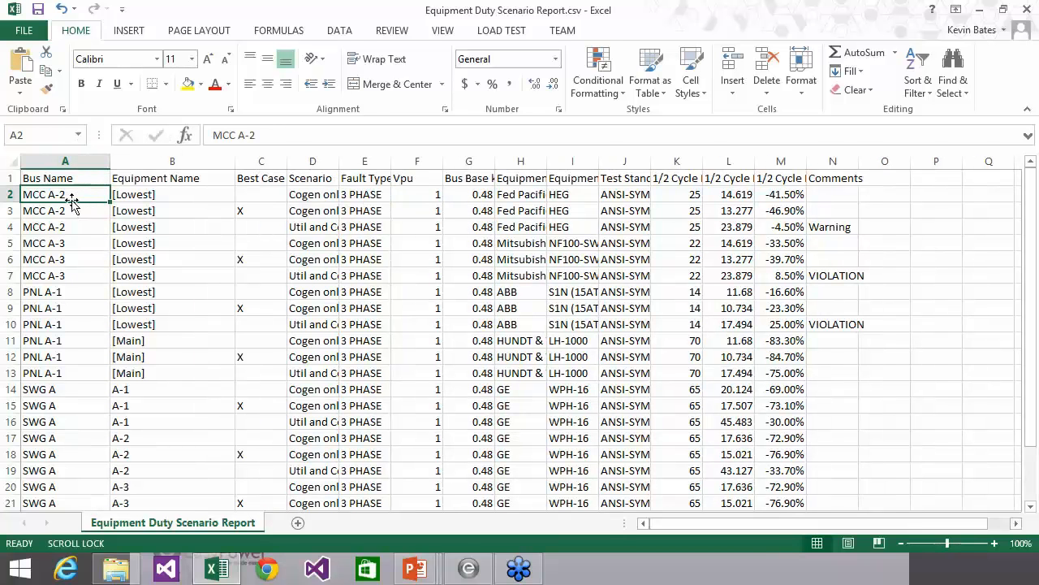
- Examine the bus and equipment names in the MCC A-2 rows and close the CSV file without saving changes
drag(72, 203, 395, 237)
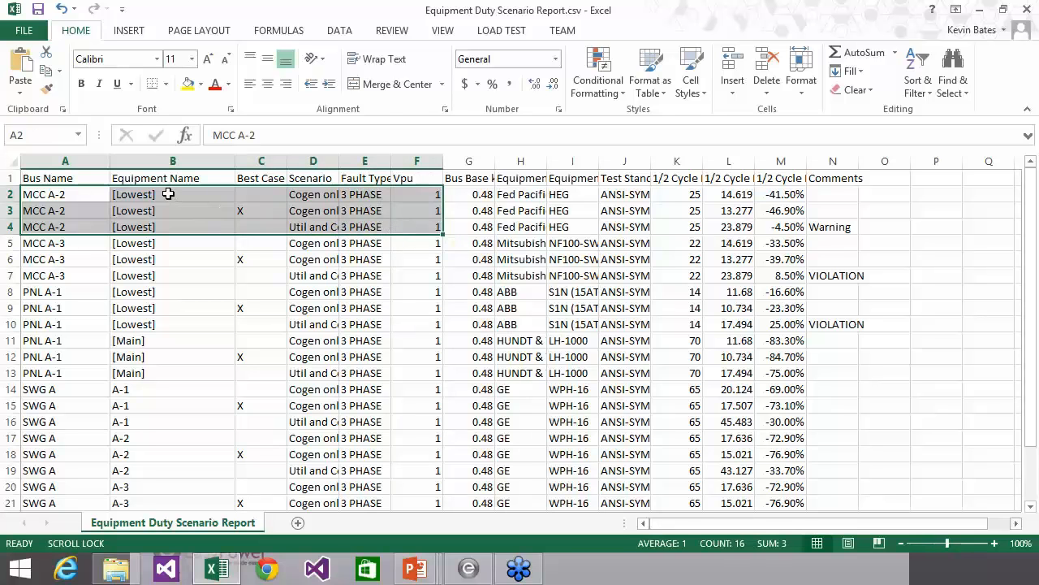
drag(168, 194, 169, 228)
drag(84, 227, 78, 194)
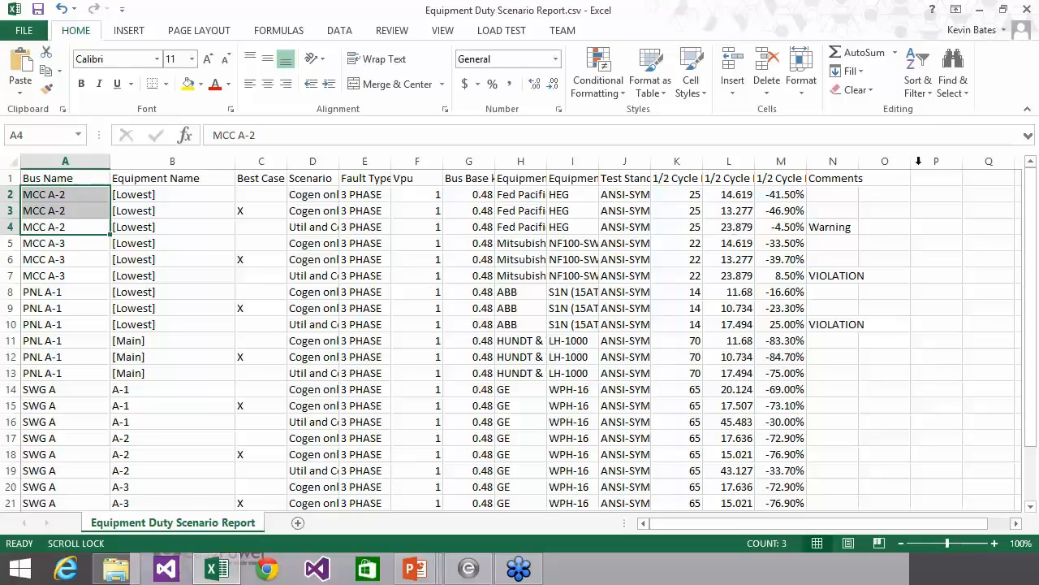
click(1028, 13)
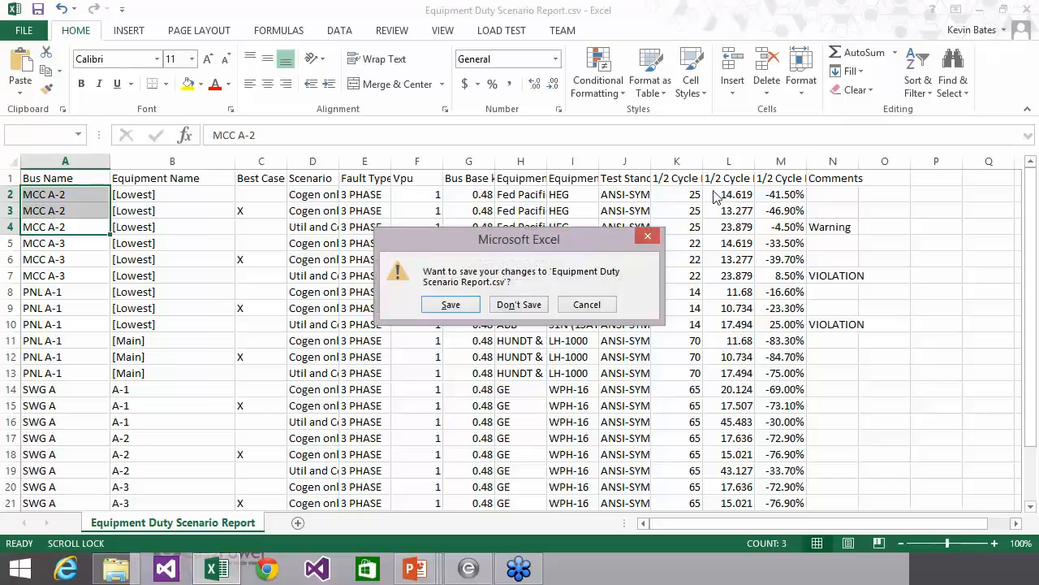
click(517, 303)
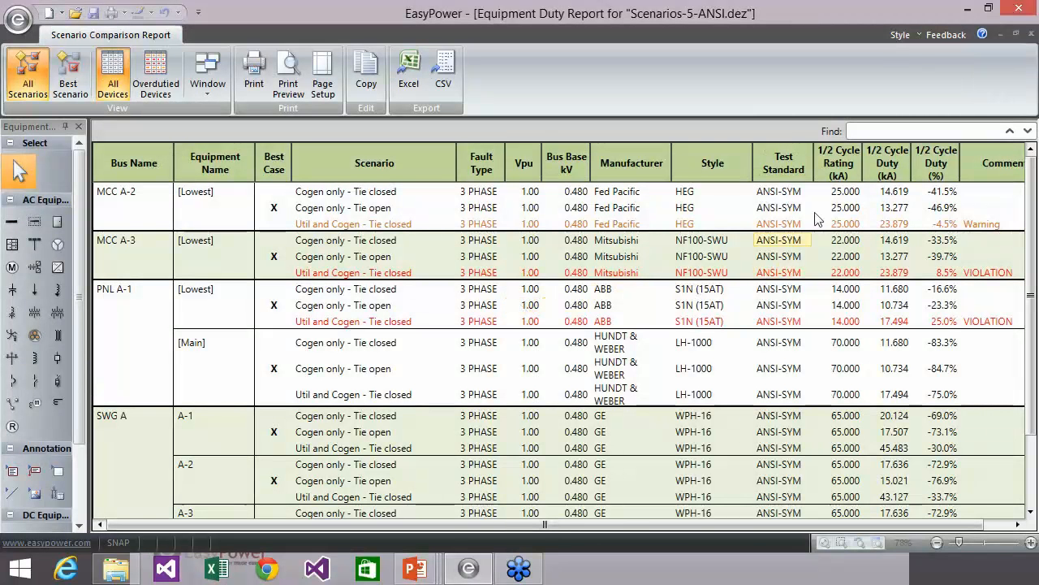
- Close the equipment duty report and return to the base case one-line
click(1033, 35)
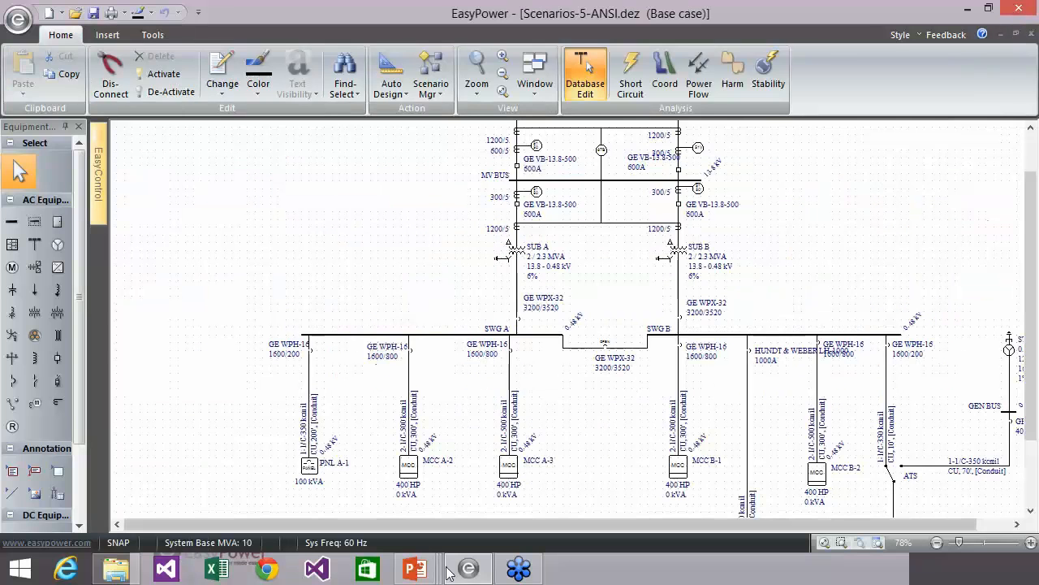
mouse_move(415, 569)
click(462, 472)
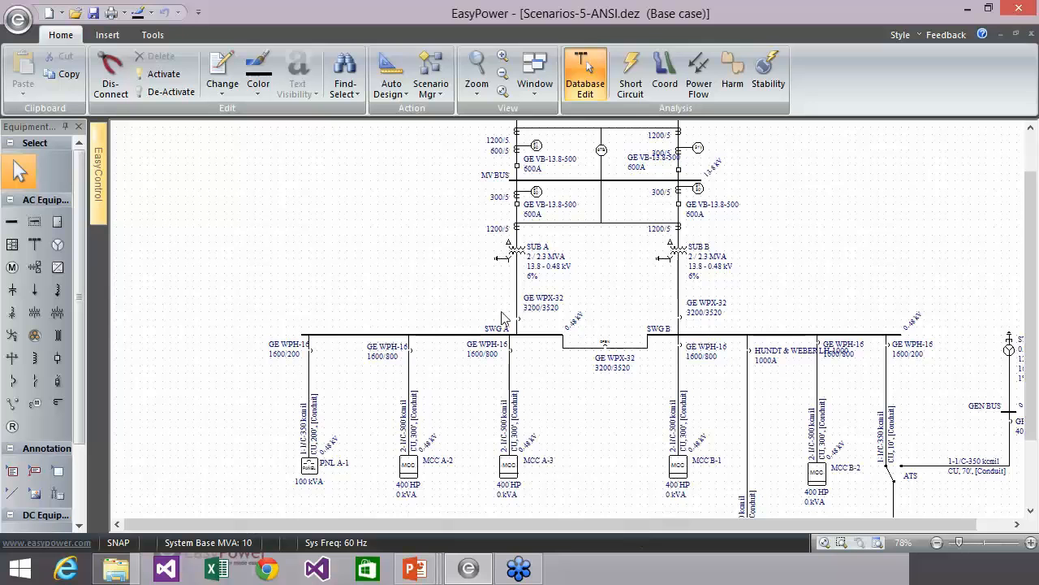
- Start an Arc Flash scenario comparison report and open the manager for its arc flash views
click(447, 91)
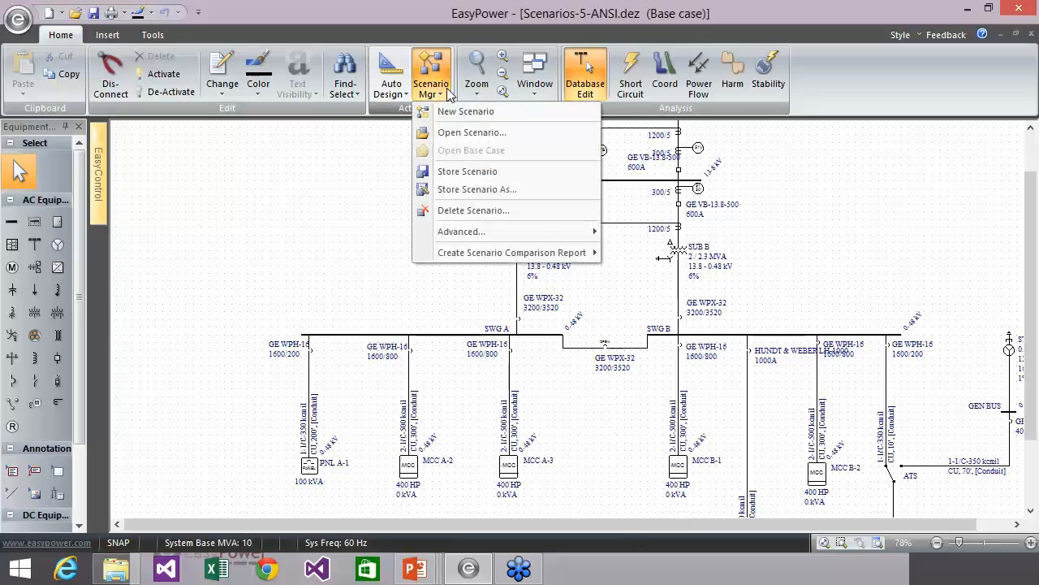
mouse_move(479, 254)
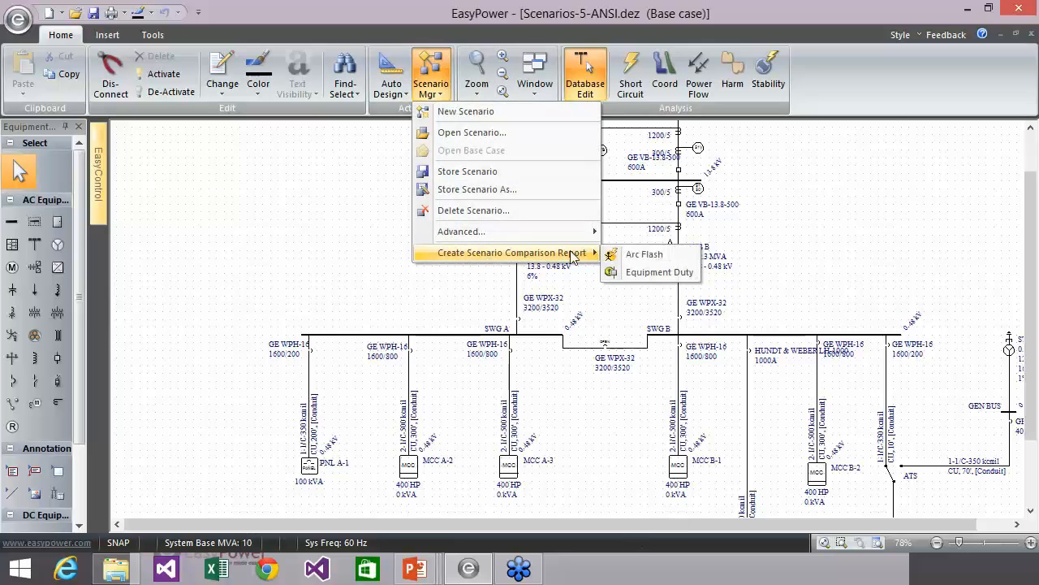
click(642, 255)
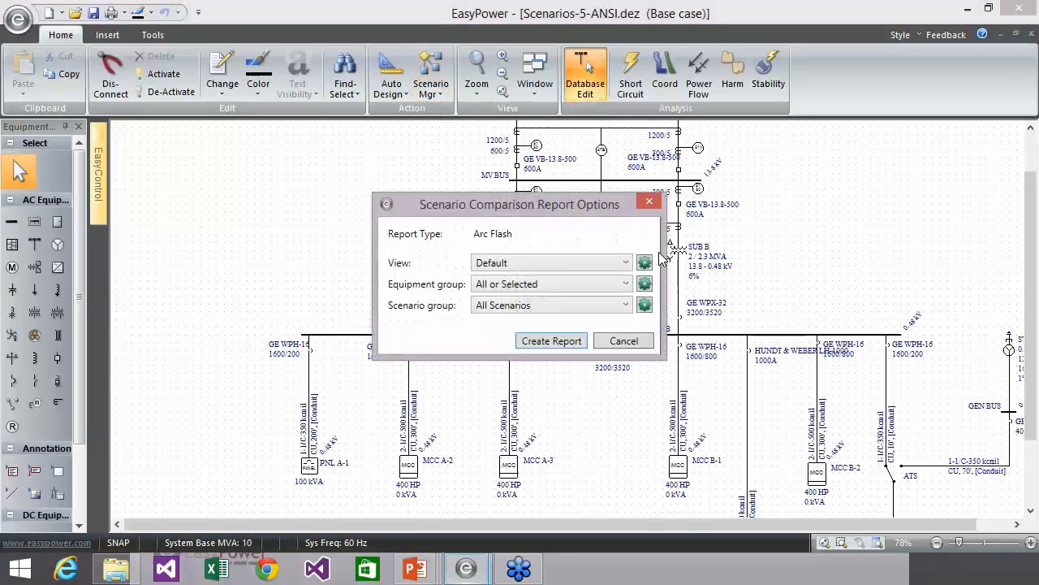
drag(532, 198, 573, 225)
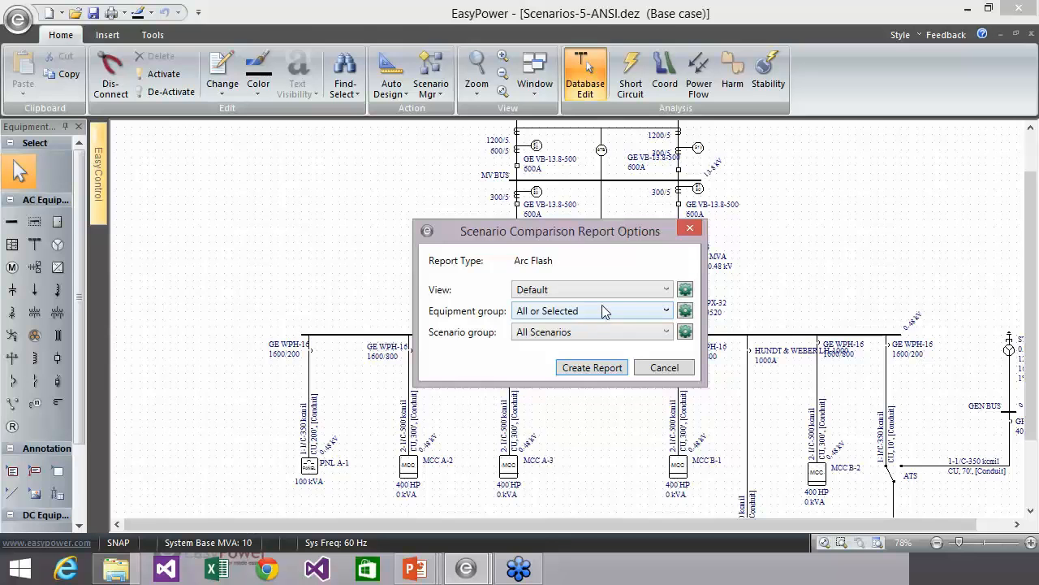
click(669, 290)
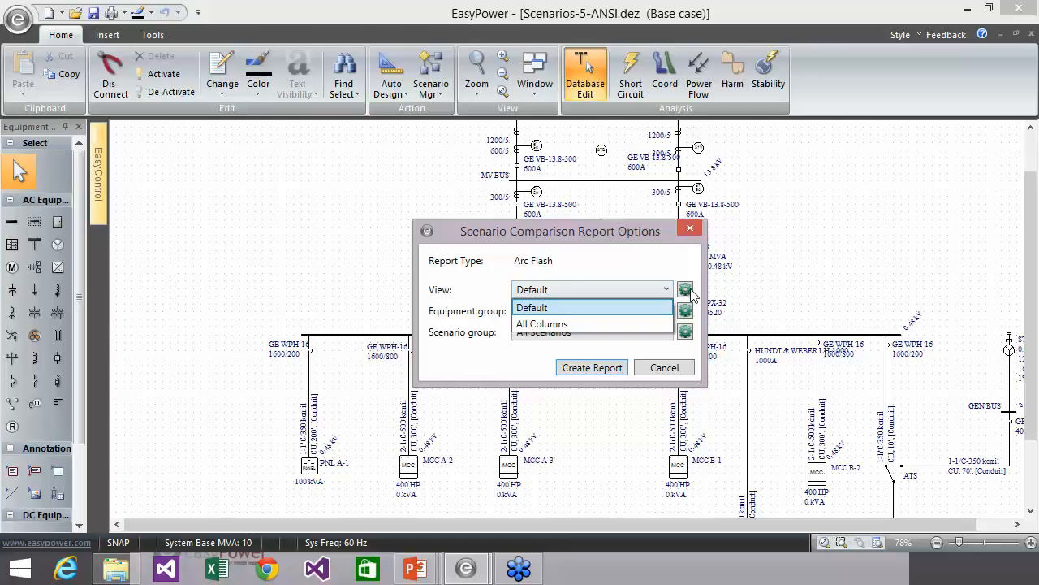
click(689, 292)
click(687, 290)
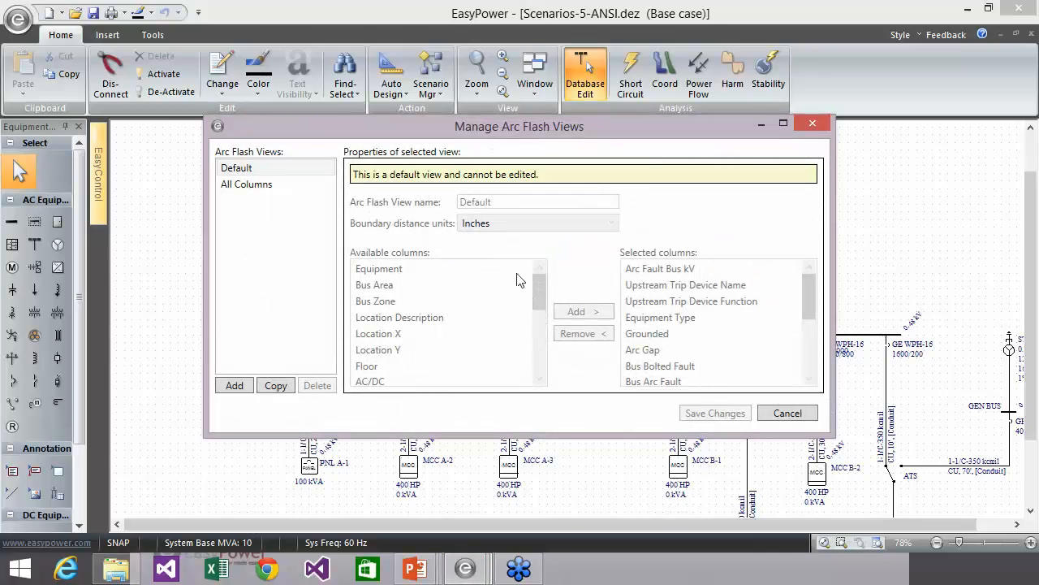
- In the All Columns view, select the Equipment, Bus Area, Bus Zone, Arc Fault Bus kV, Location Description and Location Y columns
click(286, 185)
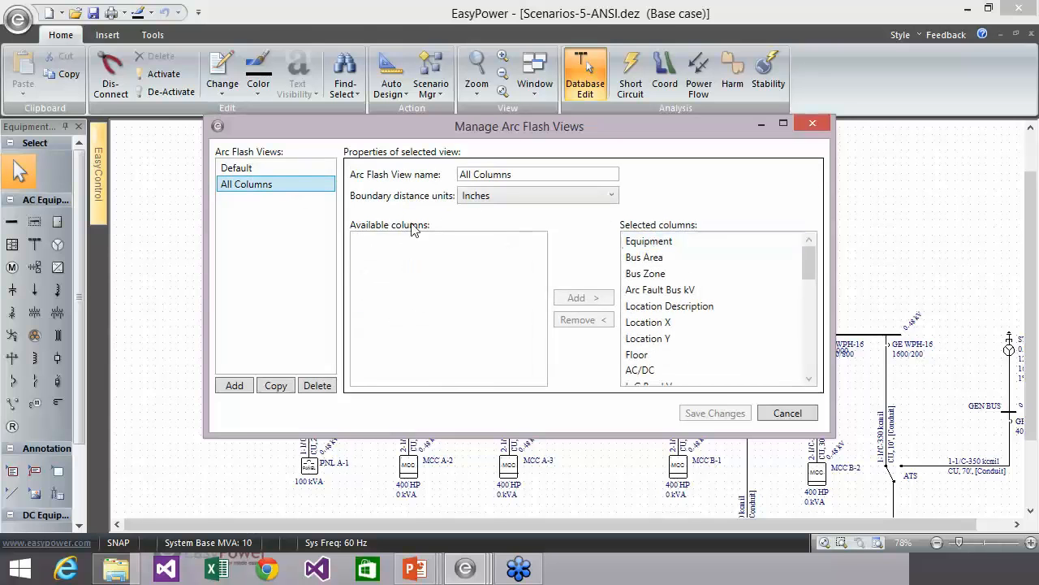
click(674, 257)
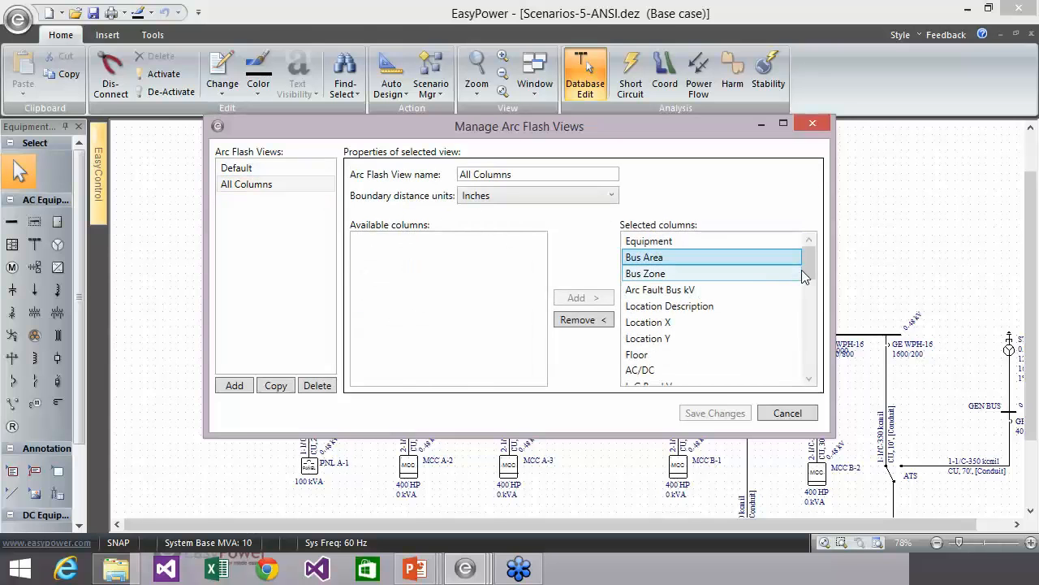
drag(808, 271, 810, 246)
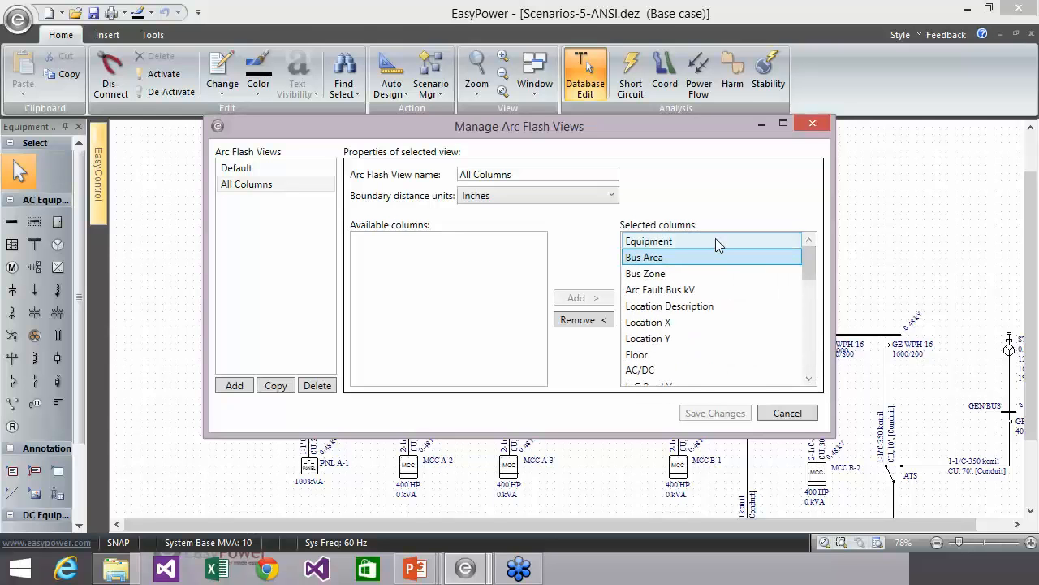
ctrl+click(715, 241)
ctrl+click(709, 276)
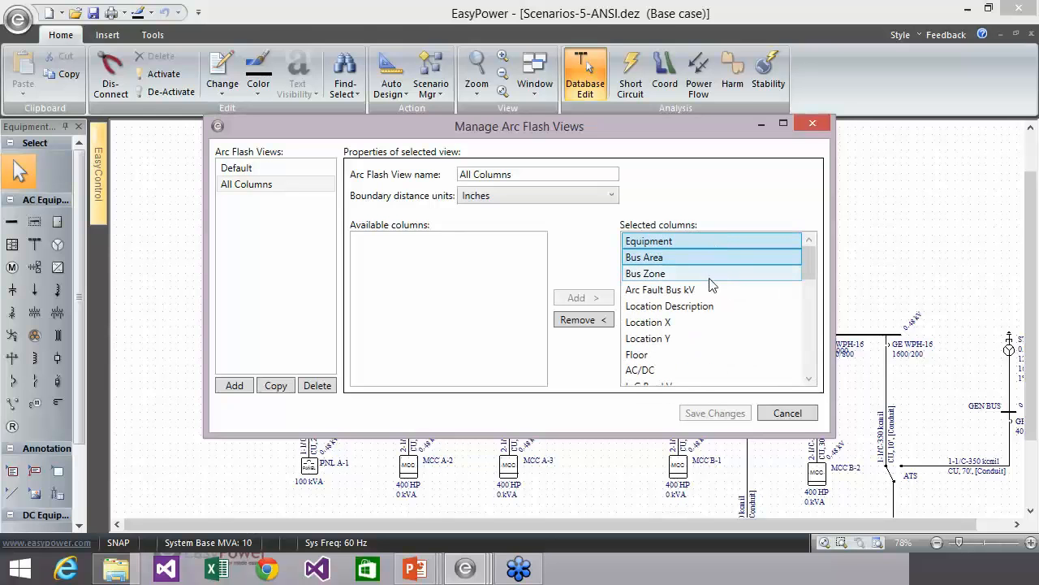
ctrl+click(710, 290)
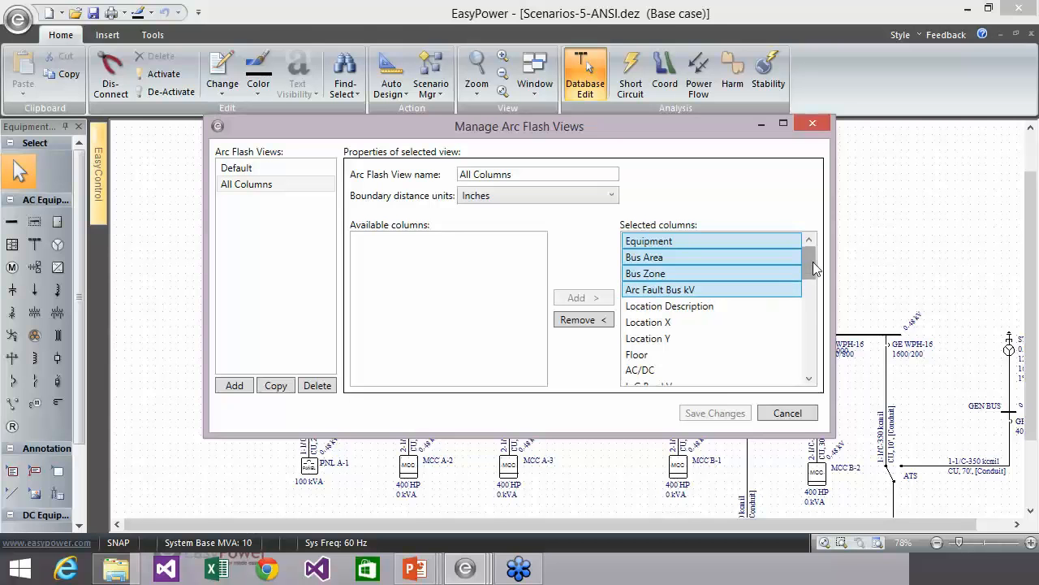
mouse_move(814, 268)
mouse_down()
mouse_move(819, 379)
mouse_move(810, 257)
mouse_up()
ctrl+click(718, 306)
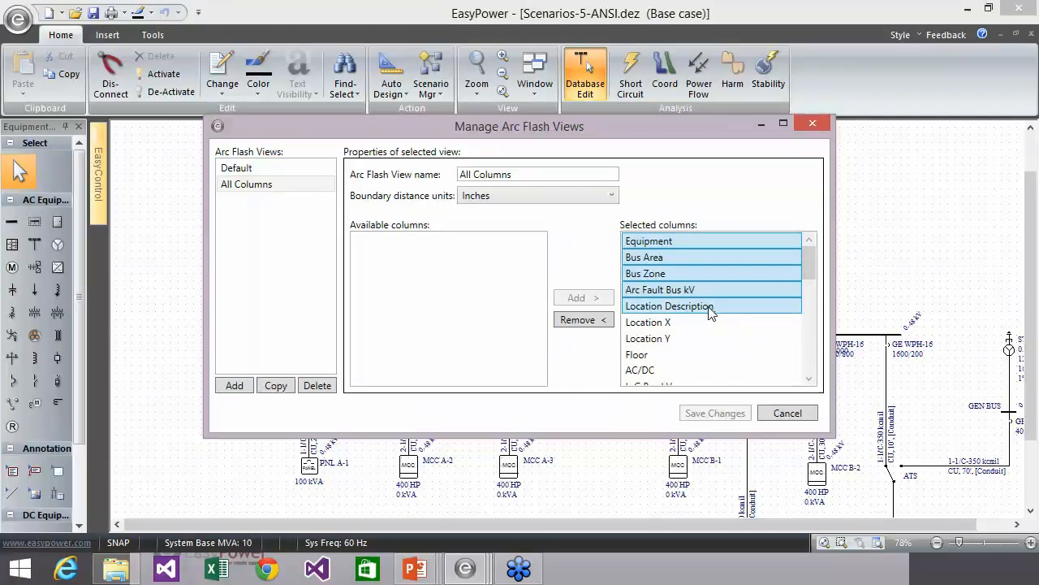
ctrl+click(687, 337)
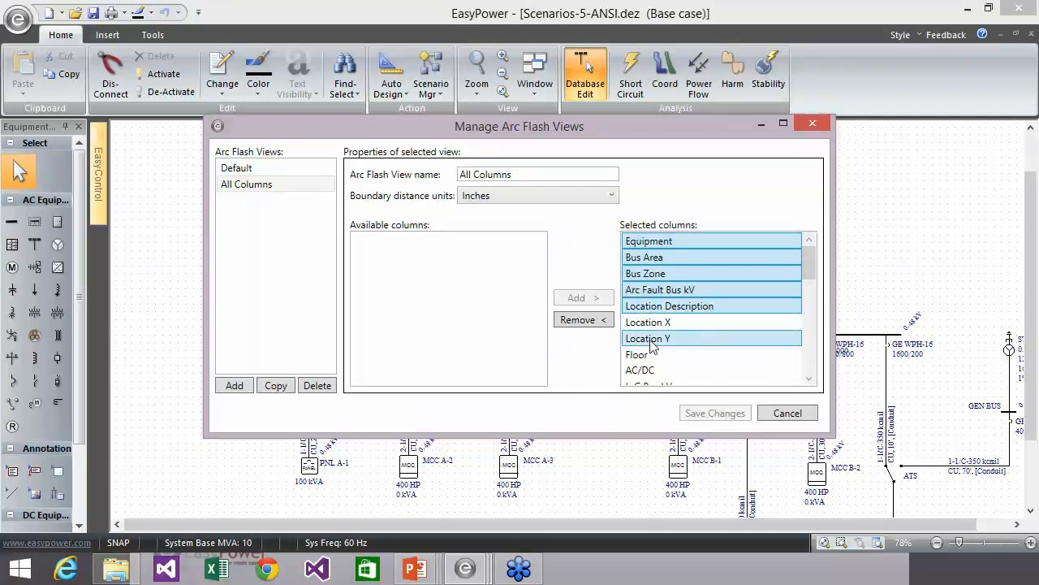
- Deselect all the highlighted columns of the All Columns view one by one
ctrl+click(692, 290)
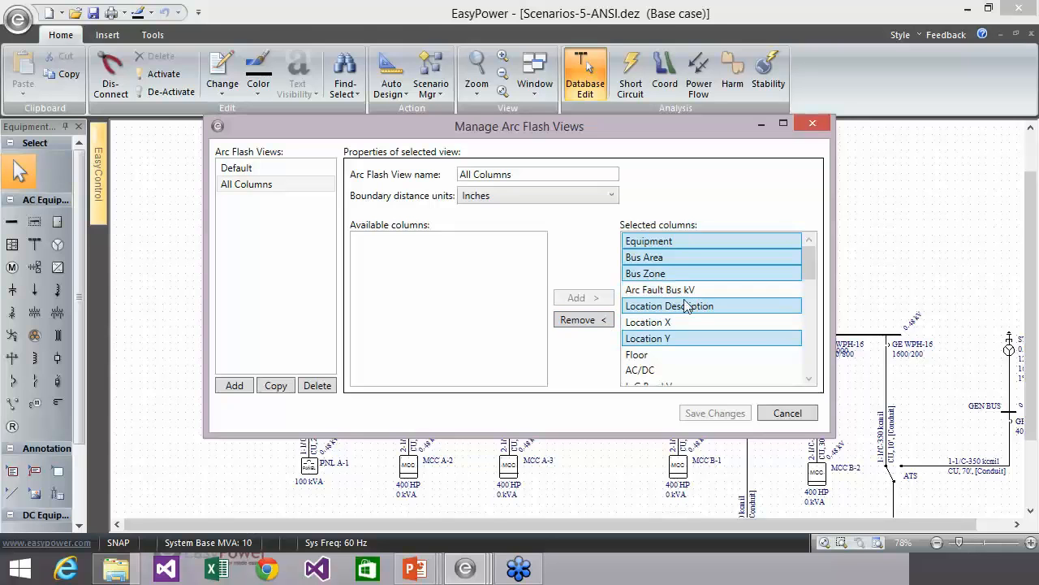
ctrl+click(687, 306)
ctrl+click(681, 335)
ctrl+click(690, 274)
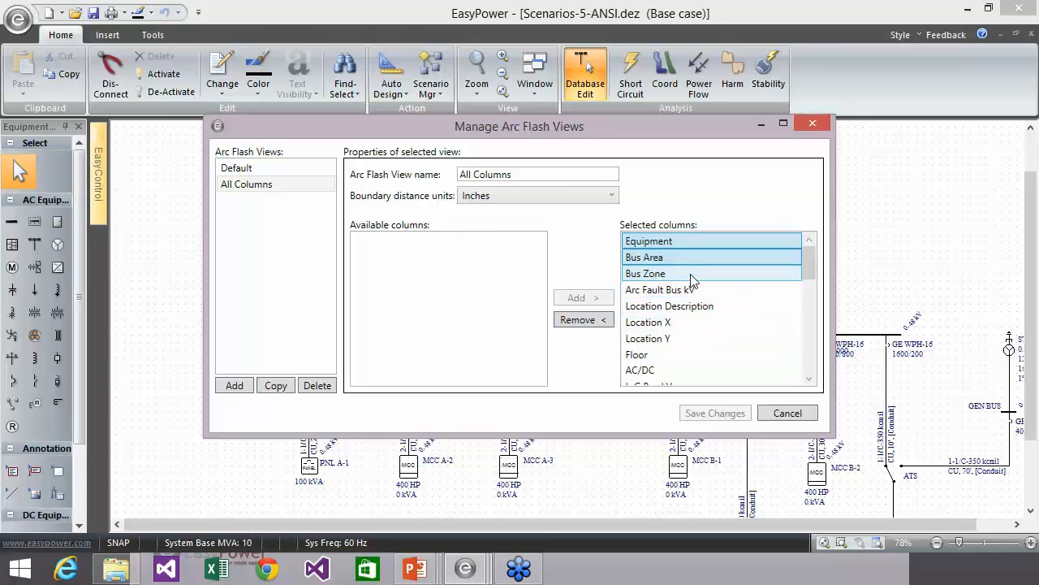
ctrl+click(695, 258)
ctrl+click(717, 246)
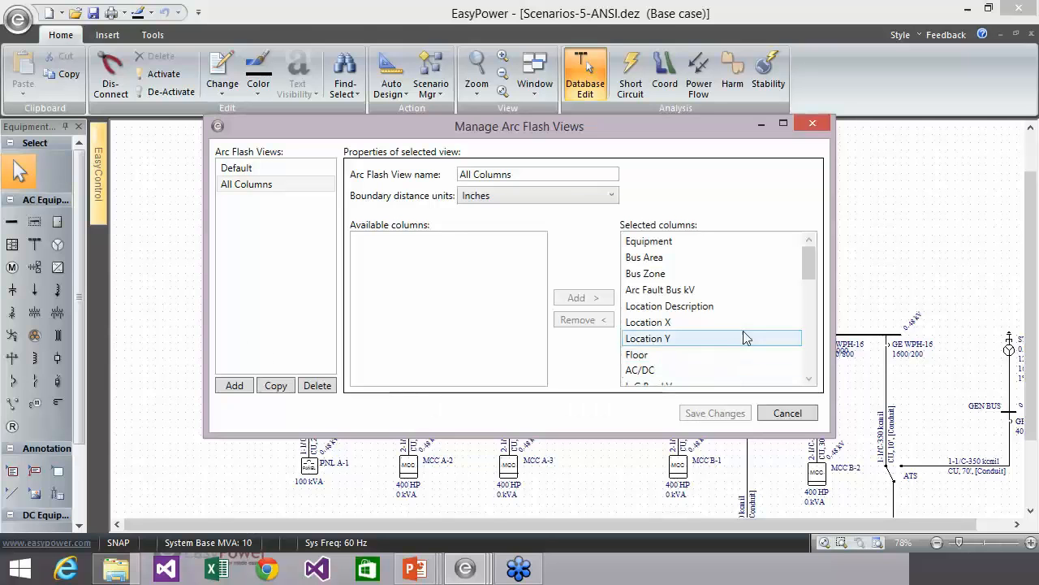
- Look further through the selected columns of the All Columns view and leave the view manager without saving
drag(810, 269, 823, 297)
scroll(824, 298, up, 1)
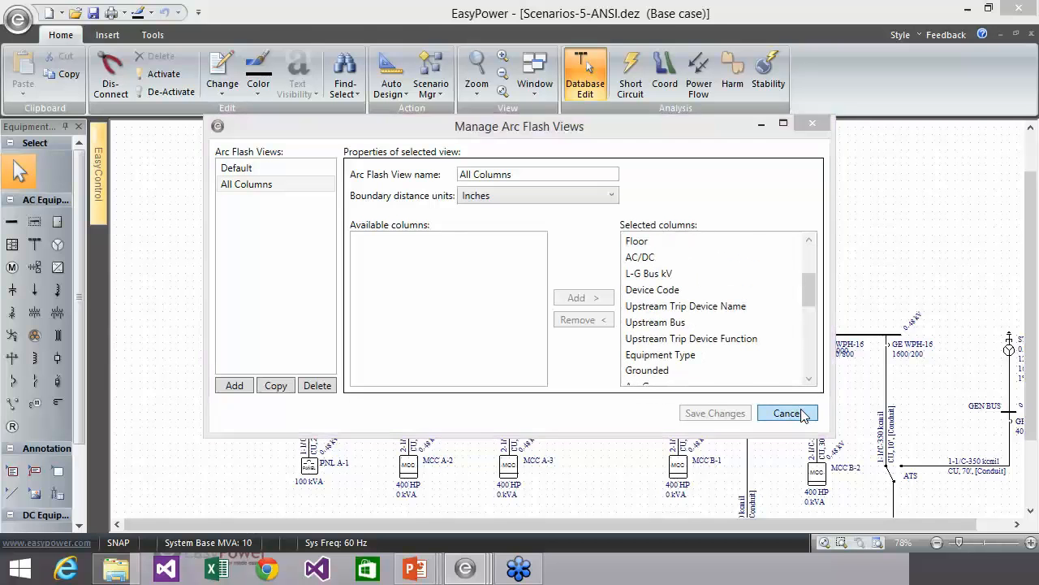
click(786, 412)
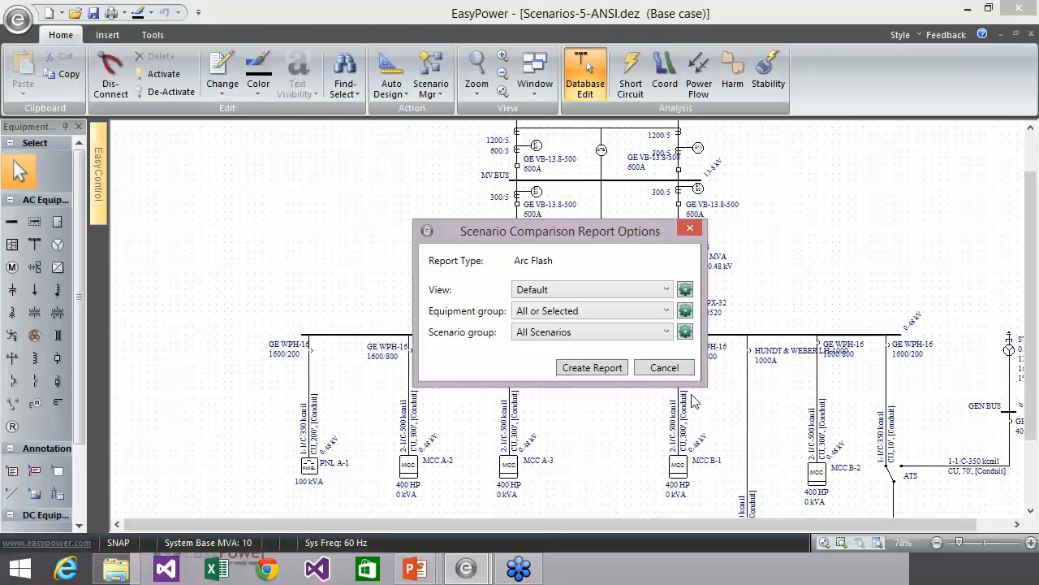
- Create the arc flash comparison report with the All Columns view for all equipment and all scenarios, and look across its columns
click(614, 295)
click(604, 321)
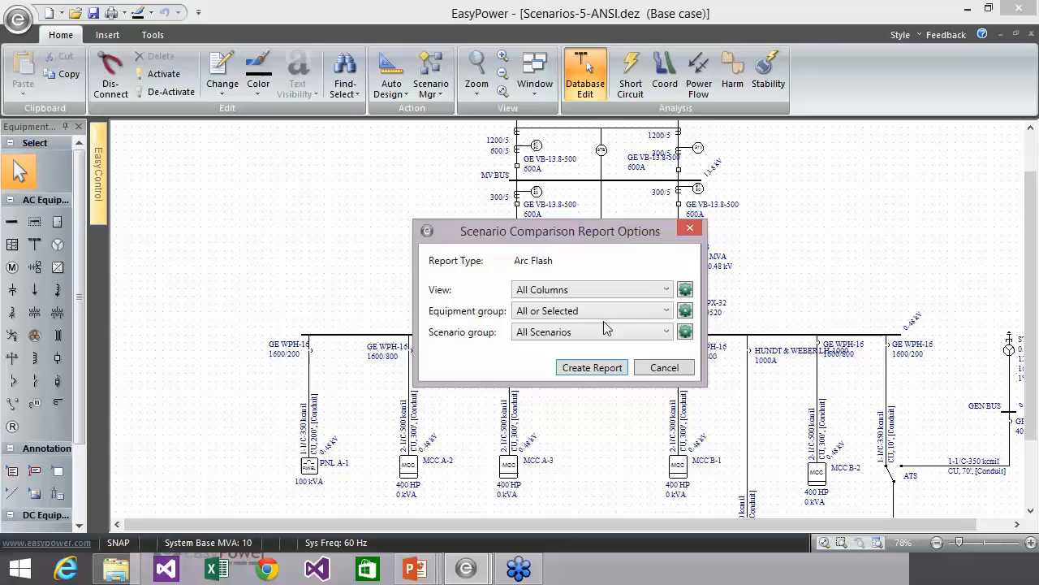
click(611, 368)
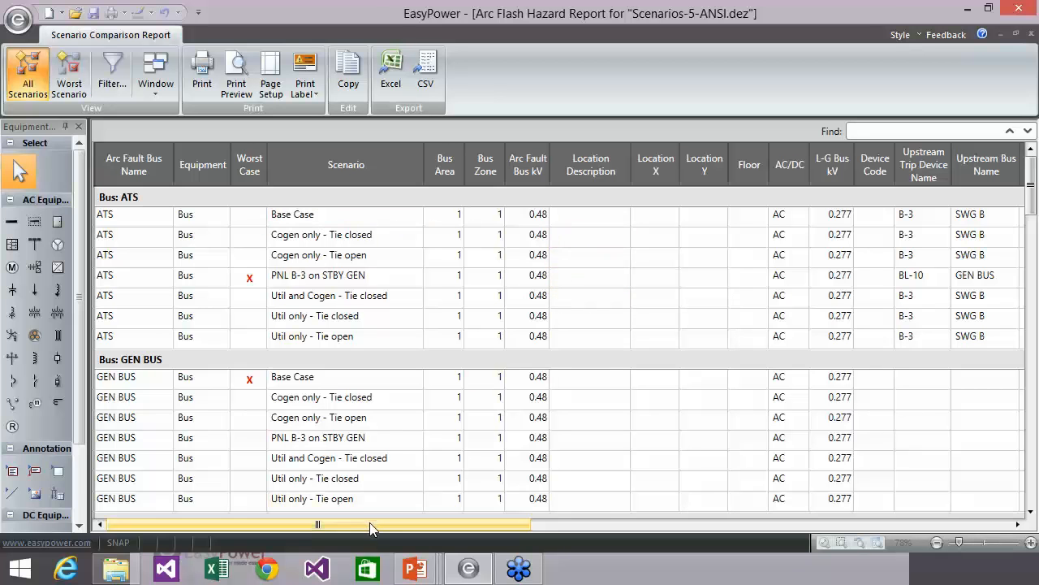
drag(370, 522, 318, 577)
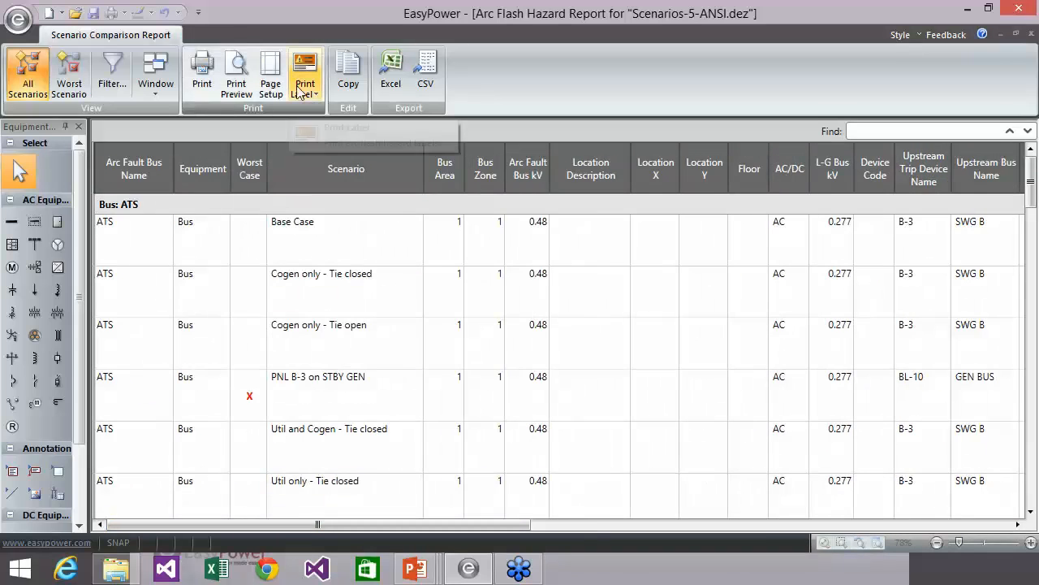
- Print-preview the arc flash hazard report, examine its first two pages and the page 1 footer, and close the preview
click(245, 71)
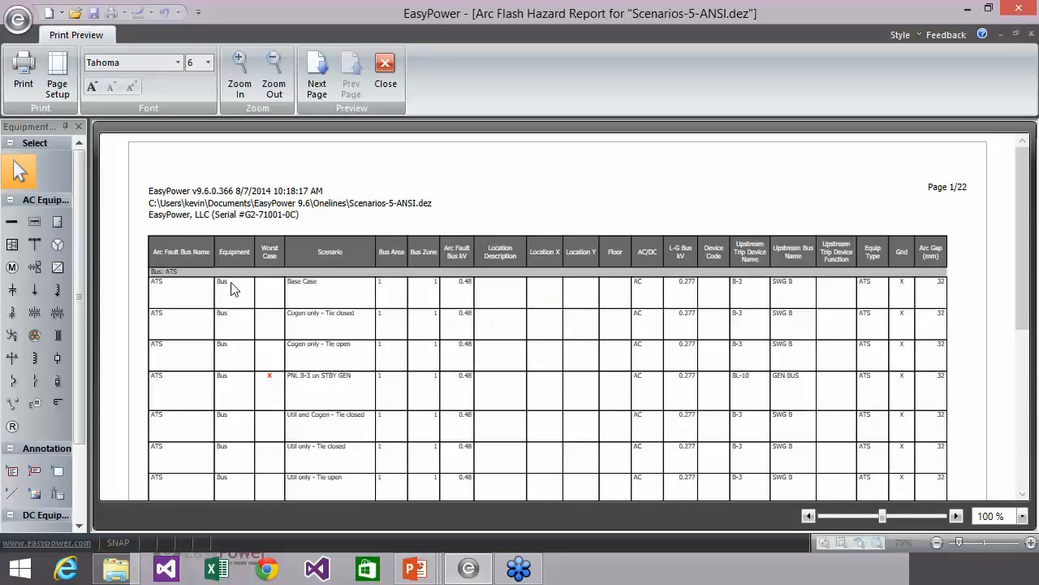
click(316, 81)
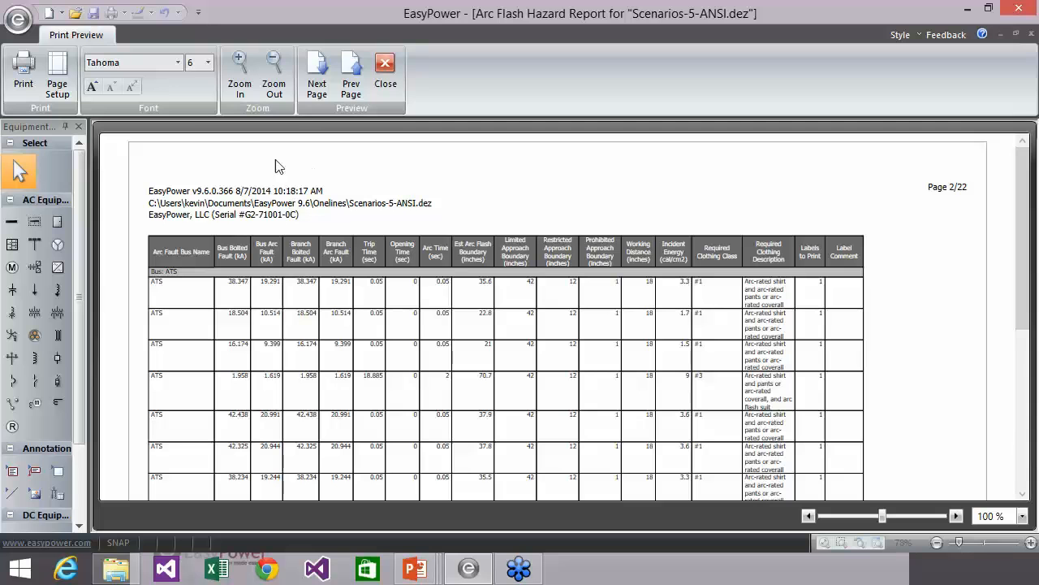
click(349, 86)
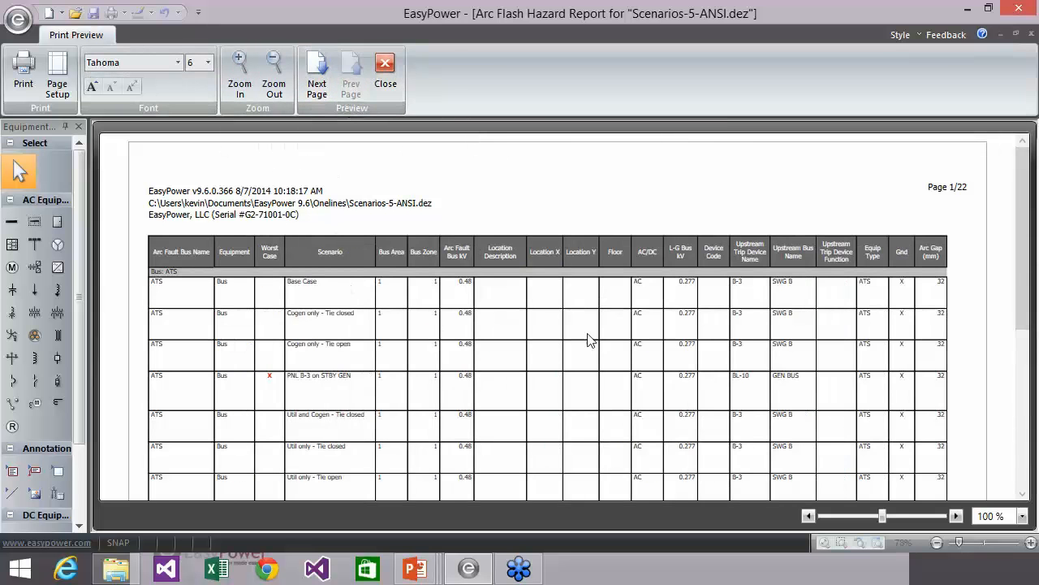
scroll(759, 335, down, 8)
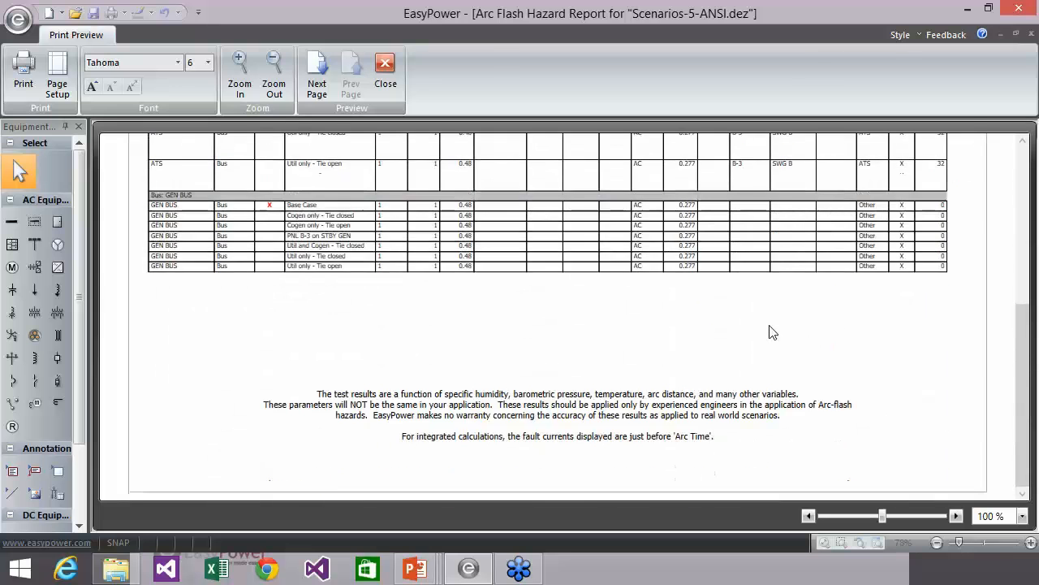
scroll(772, 332, up, 7)
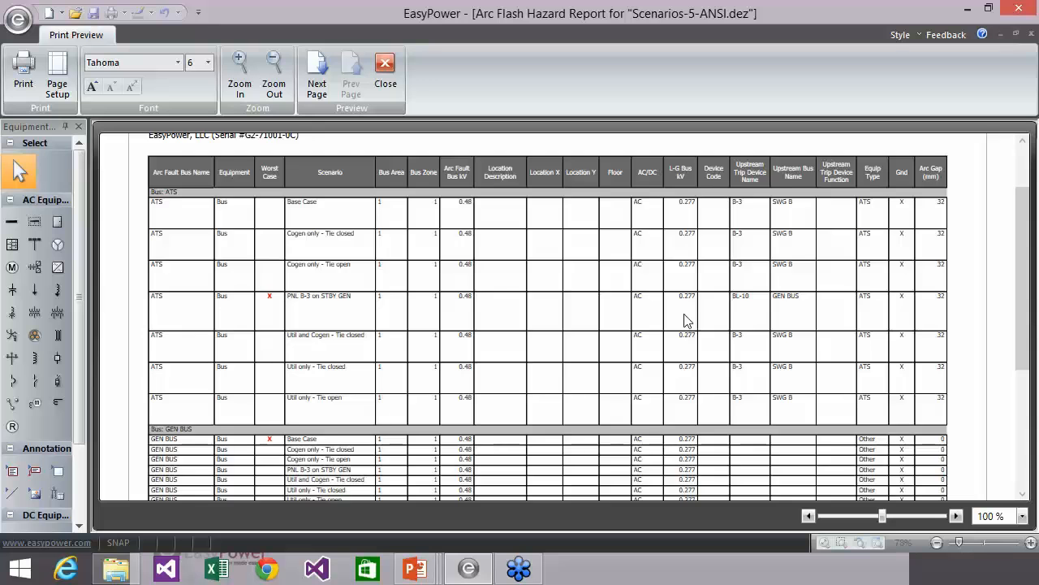
scroll(684, 319, up, 2)
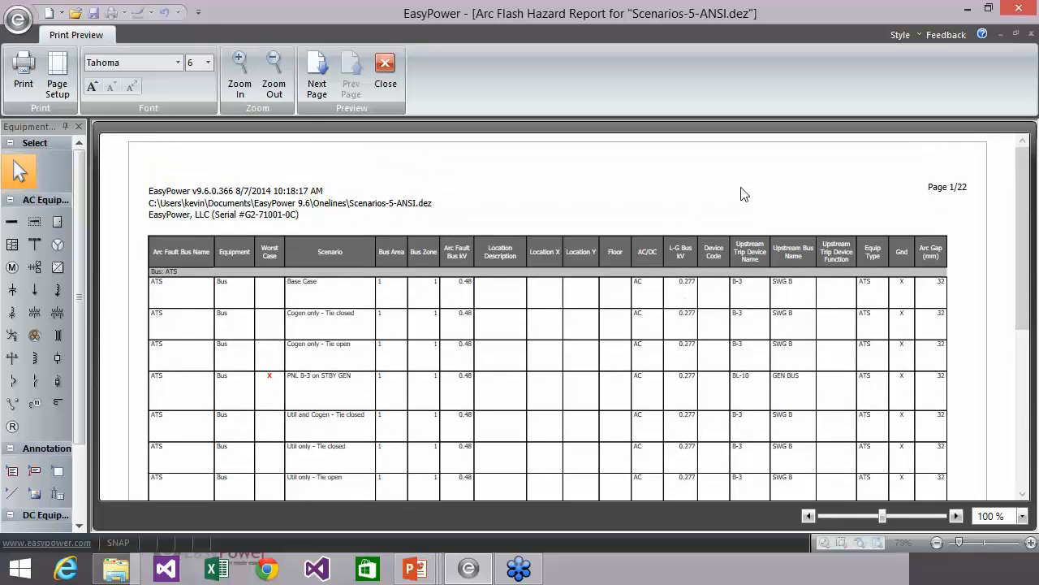
click(385, 69)
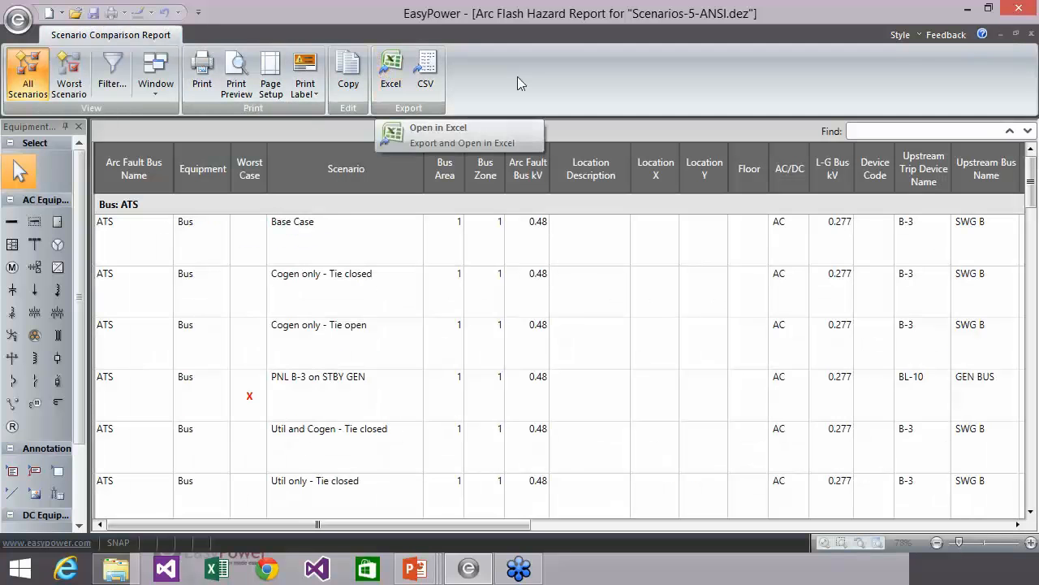
- Close the arc flash report and the Scenarios-5-ANSI one-line without saving changes
click(1031, 35)
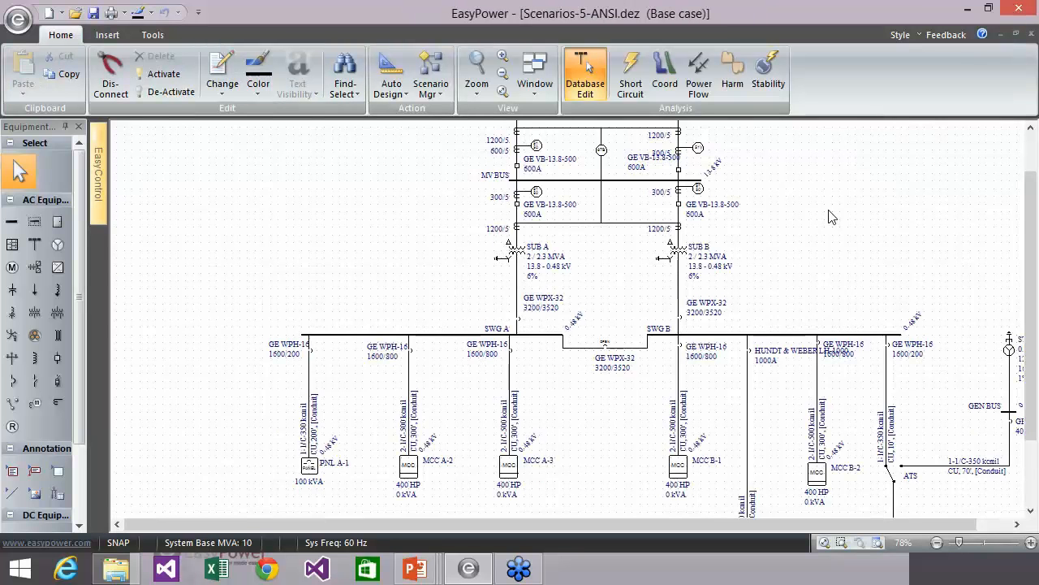
click(1028, 35)
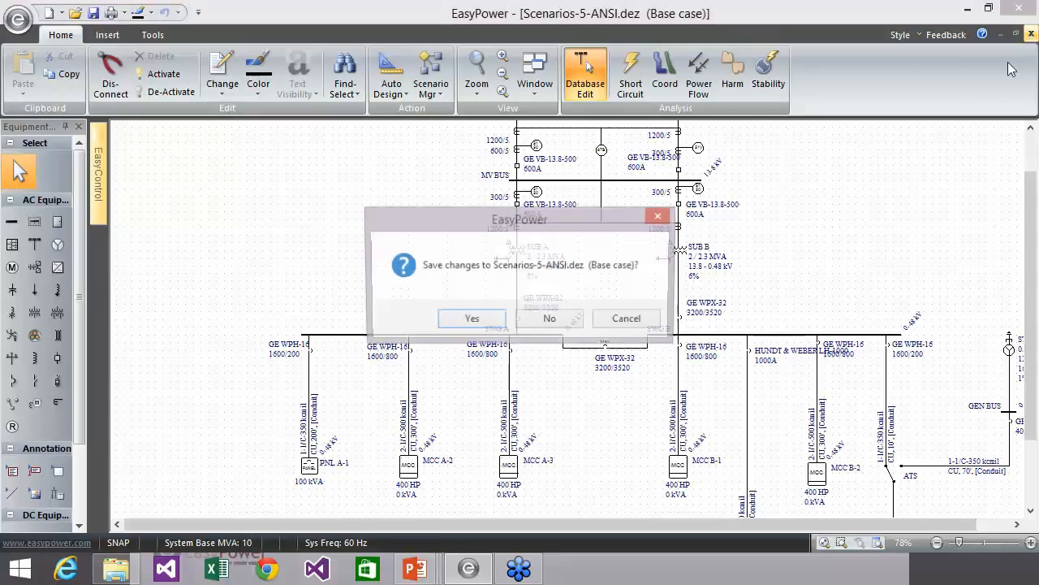
click(550, 320)
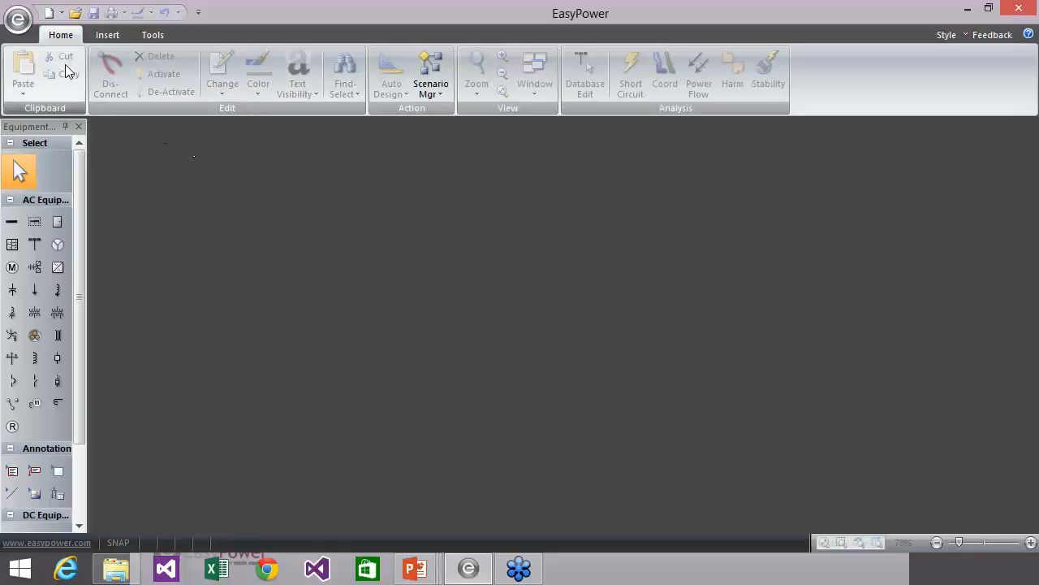
- Open the SKM data import to view its file path and destination options, and cancel the import
click(23, 29)
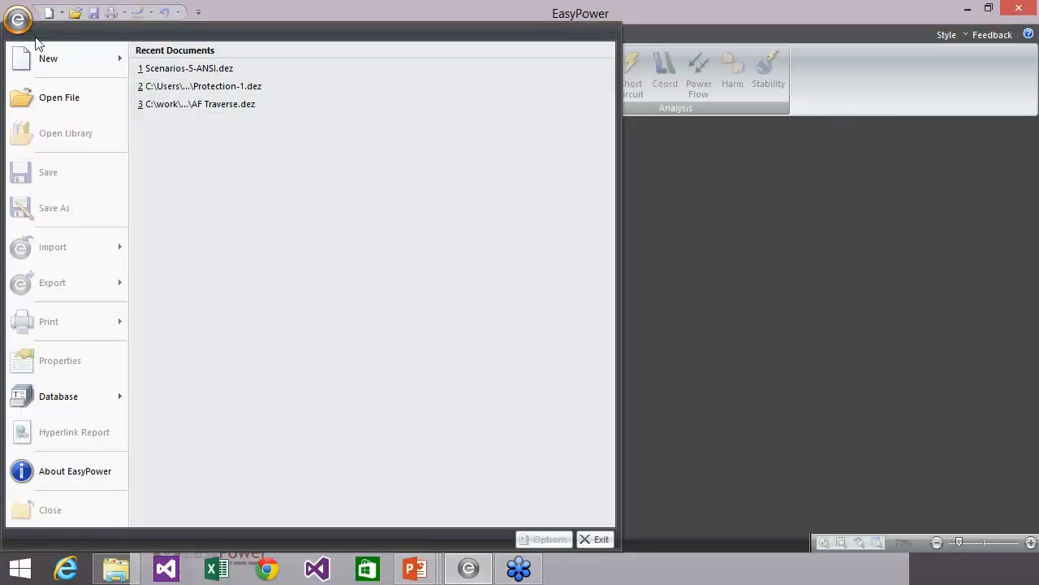
mouse_move(123, 258)
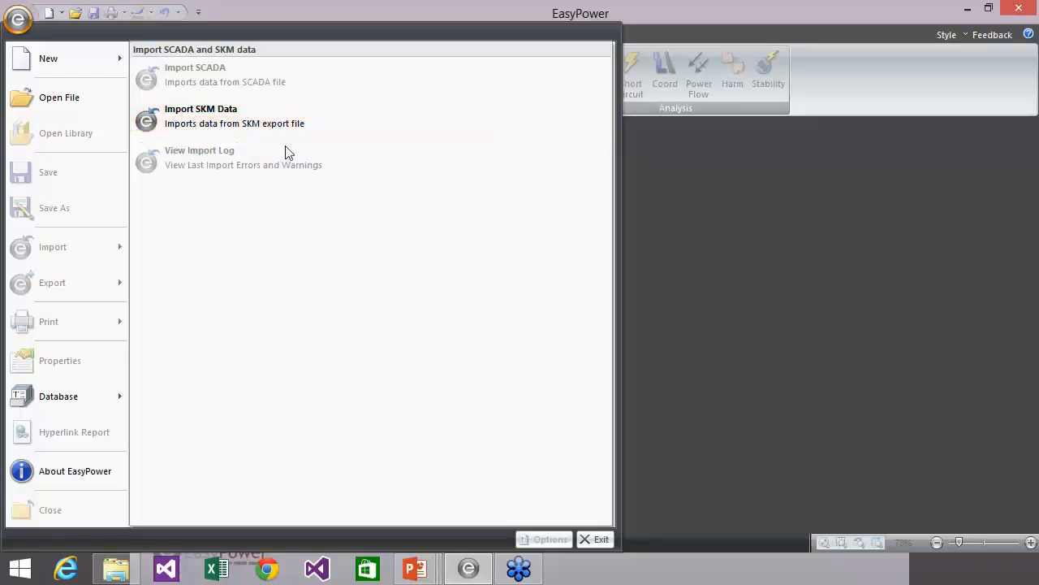
click(262, 126)
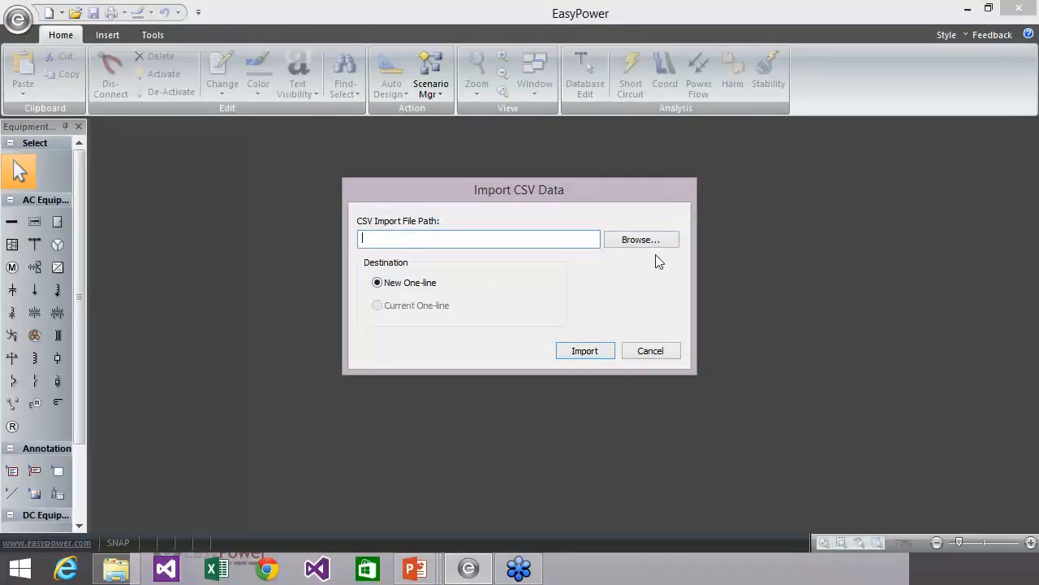
click(654, 352)
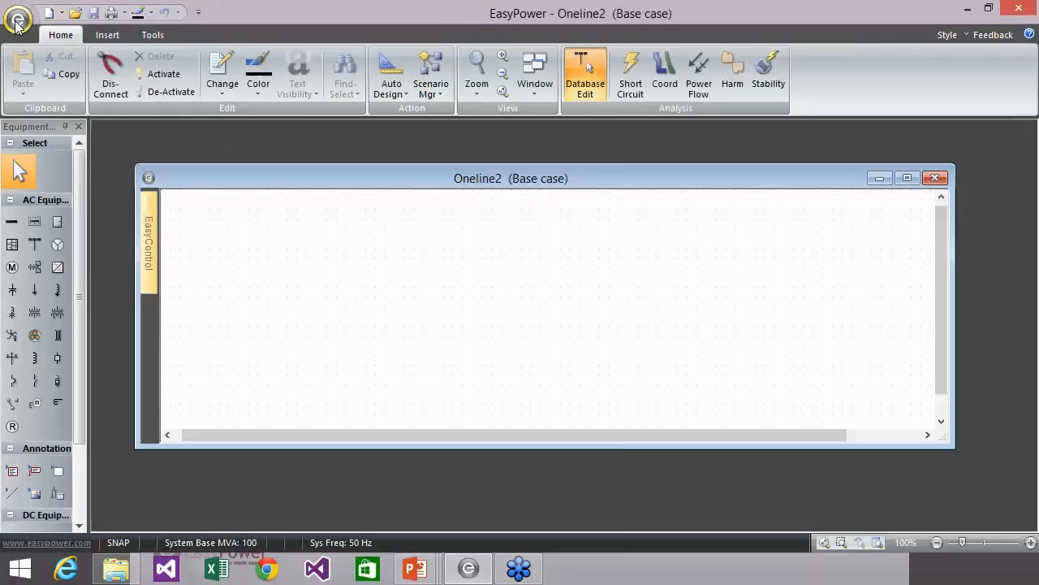
- Start an SKM data import from an SKM export file
click(17, 23)
mouse_move(124, 244)
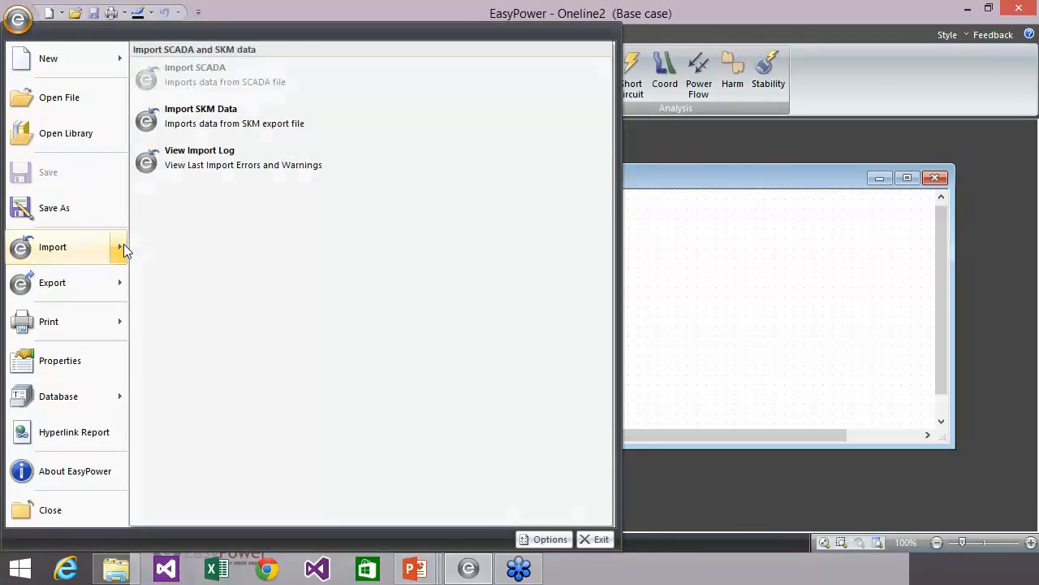
click(263, 130)
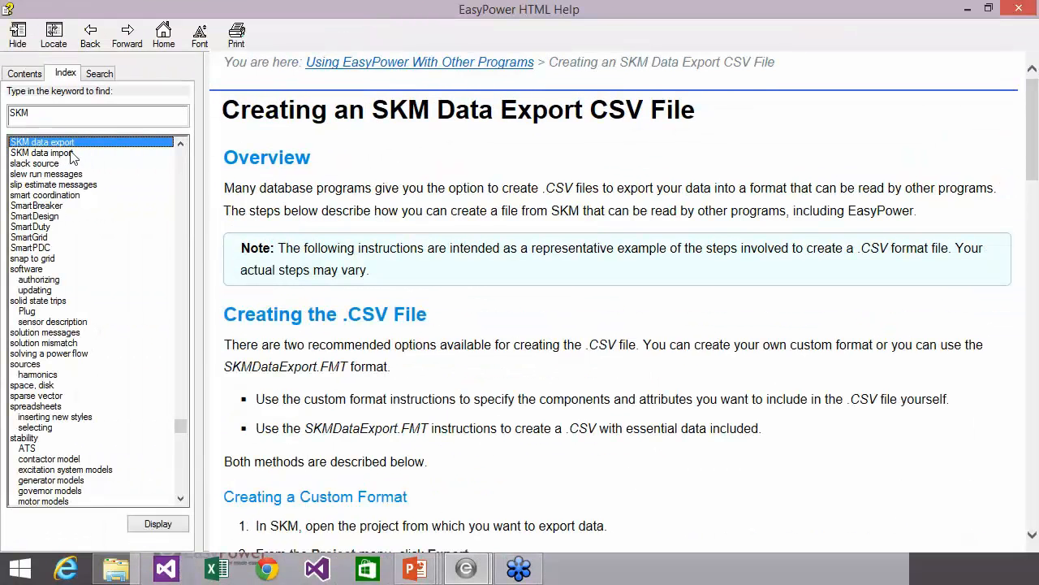
- Look at the SKM data export help topic's title, and display the topic Importing an SKM Format File from the SKM data import index entry
drag(222, 110, 629, 112)
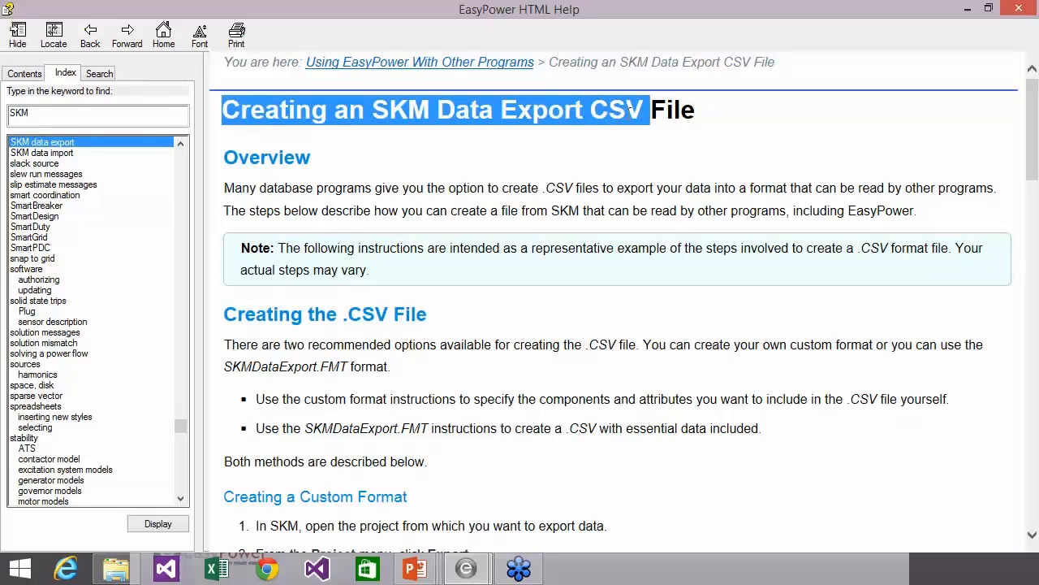
click(68, 154)
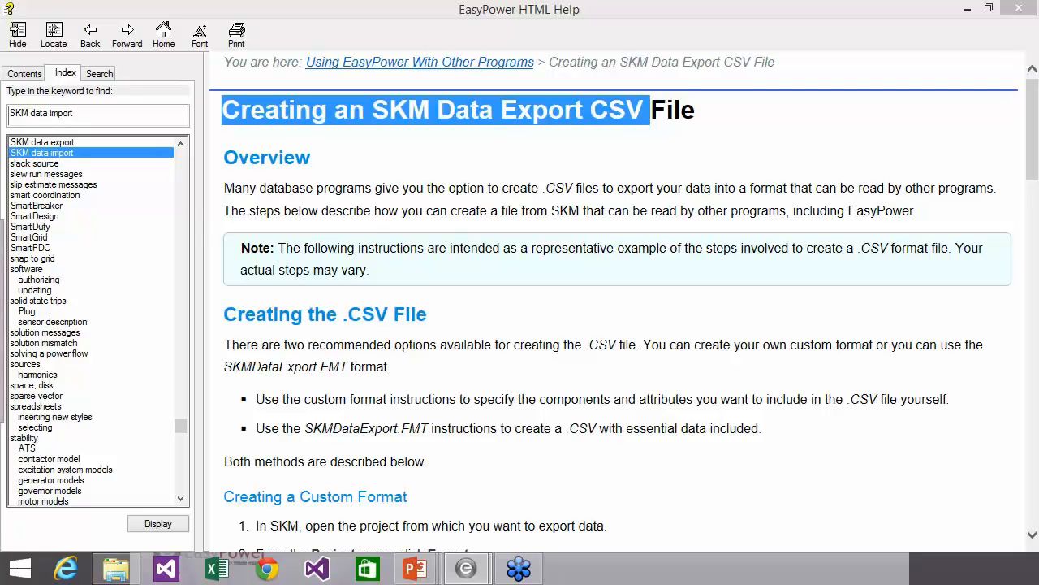
click(158, 523)
drag(220, 413, 401, 317)
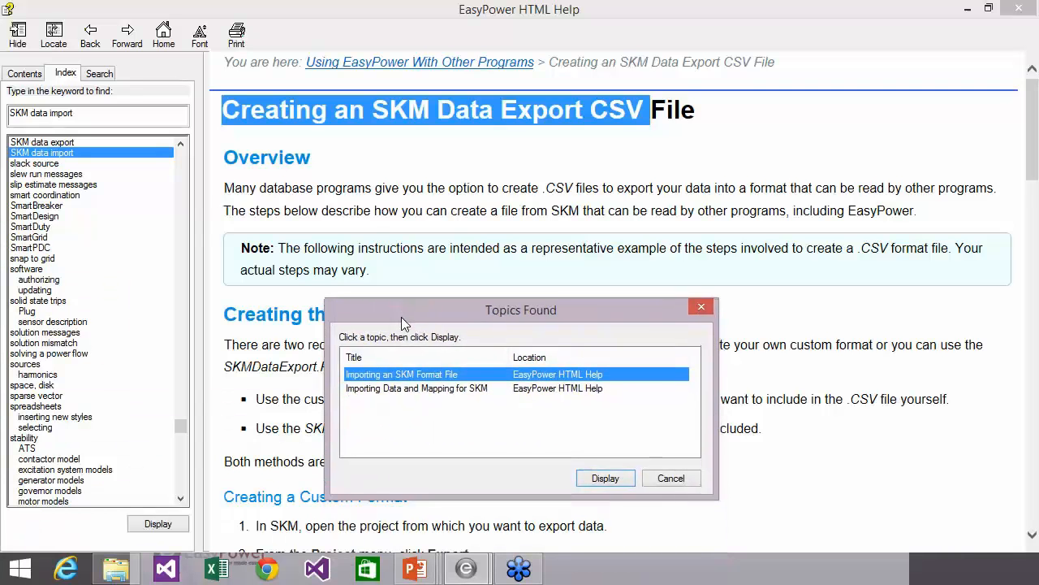
double_click(438, 375)
scroll(649, 379, down, 10)
click(675, 373)
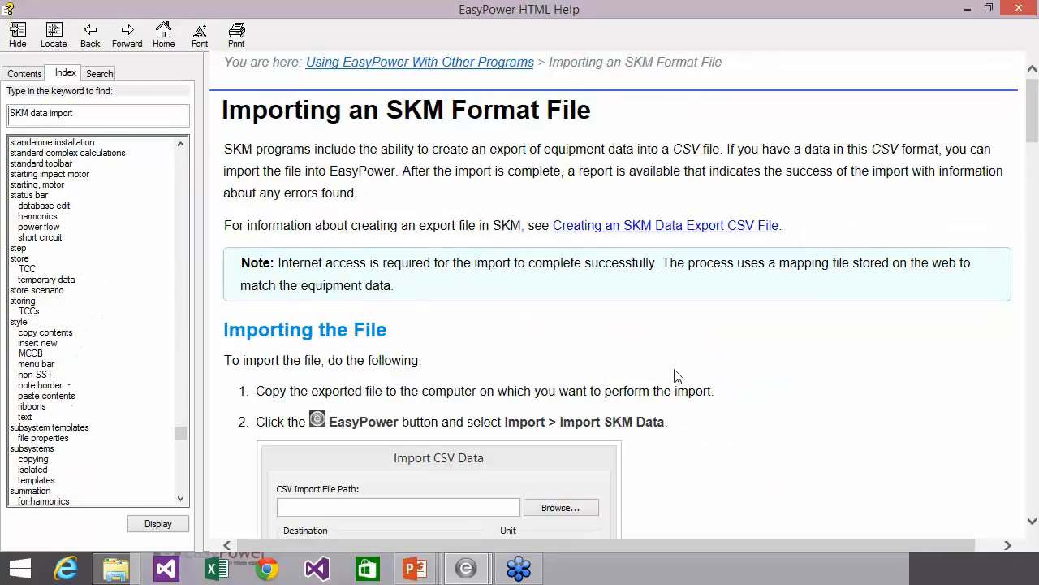
- Read through the SKM import instructions, including the imported one-line figure and the Viewing the Import Log section, and minimize the help window
scroll(686, 377, down, 5)
scroll(691, 378, down, 20)
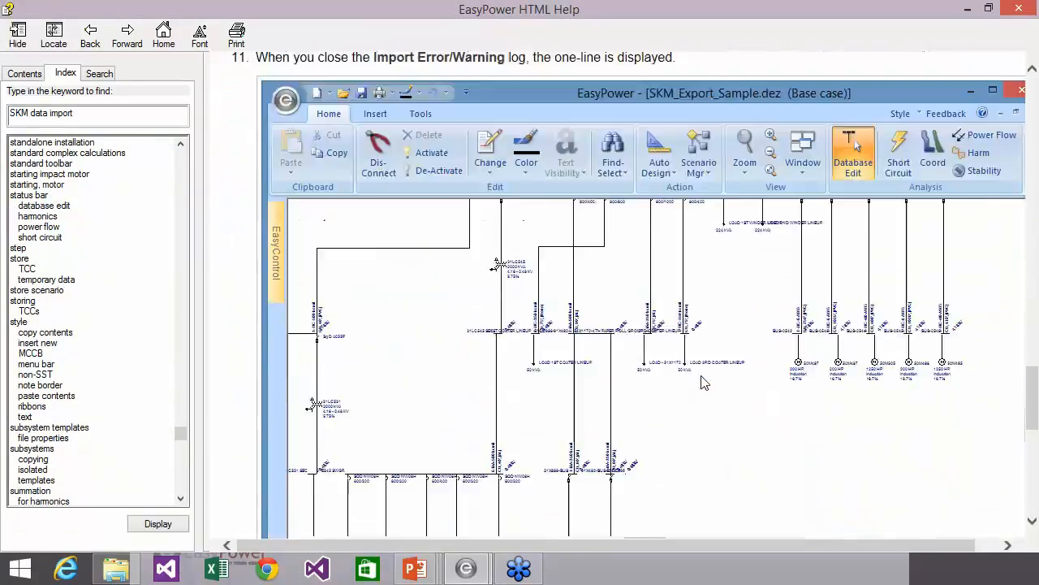
scroll(706, 383, down, 3)
scroll(704, 381, up, 2)
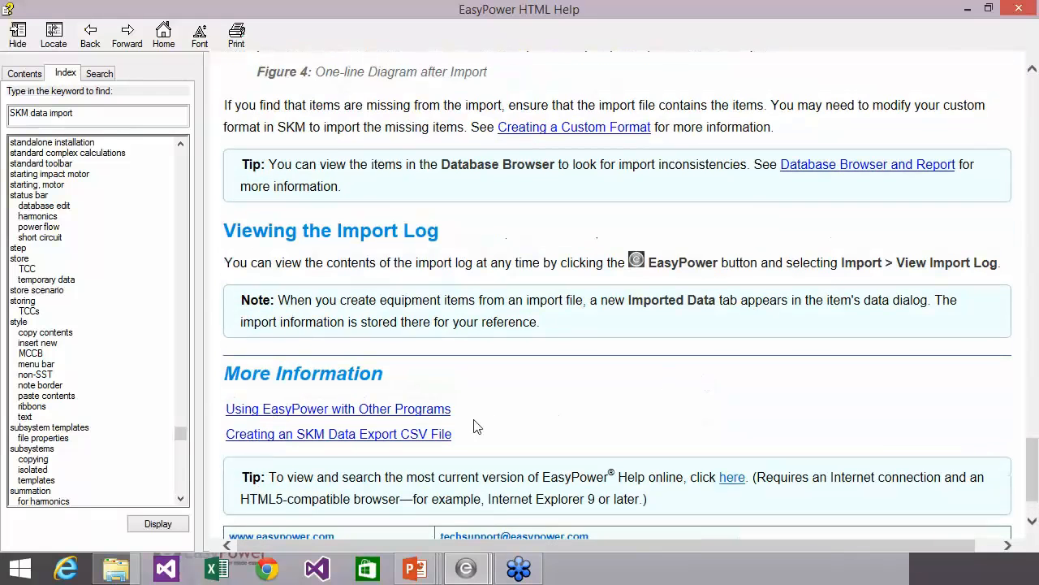
scroll(661, 328, up, 12)
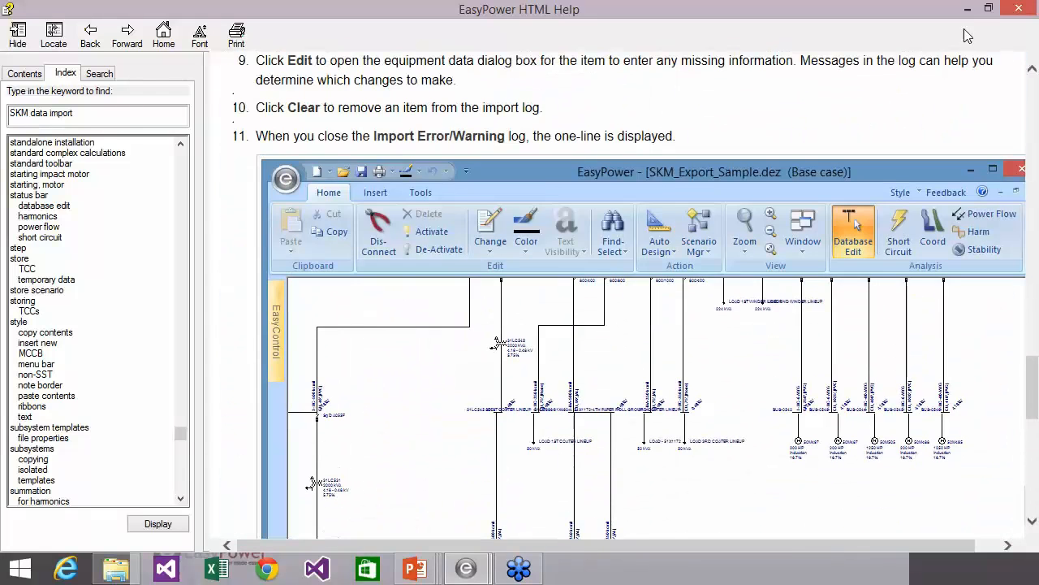
click(967, 9)
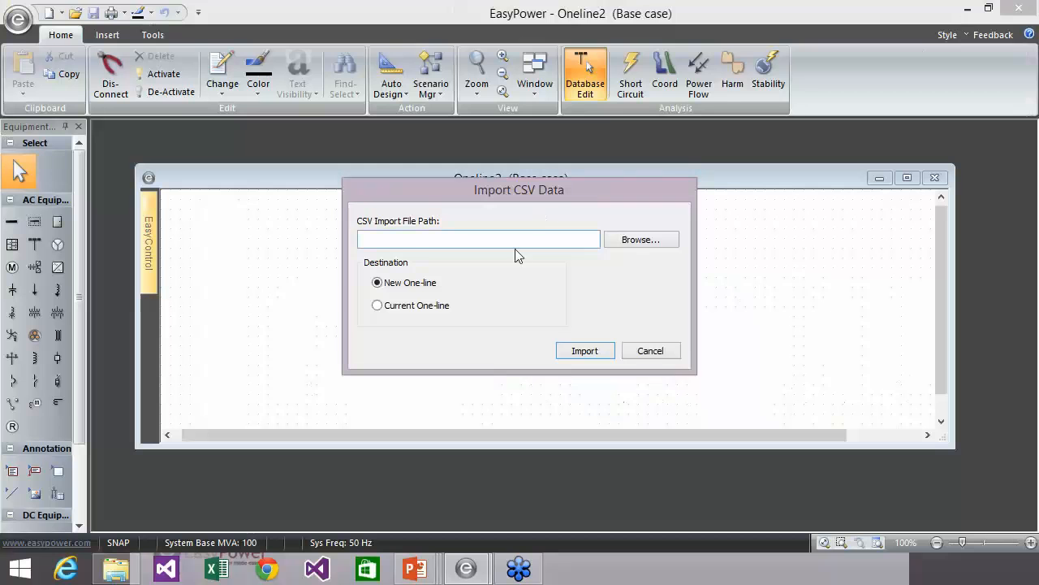
- Browse for Bldg1Export2.csv in the EasyPower 9.6 documents folder as the import file, and open it in a maximized Notepad++ window
click(634, 240)
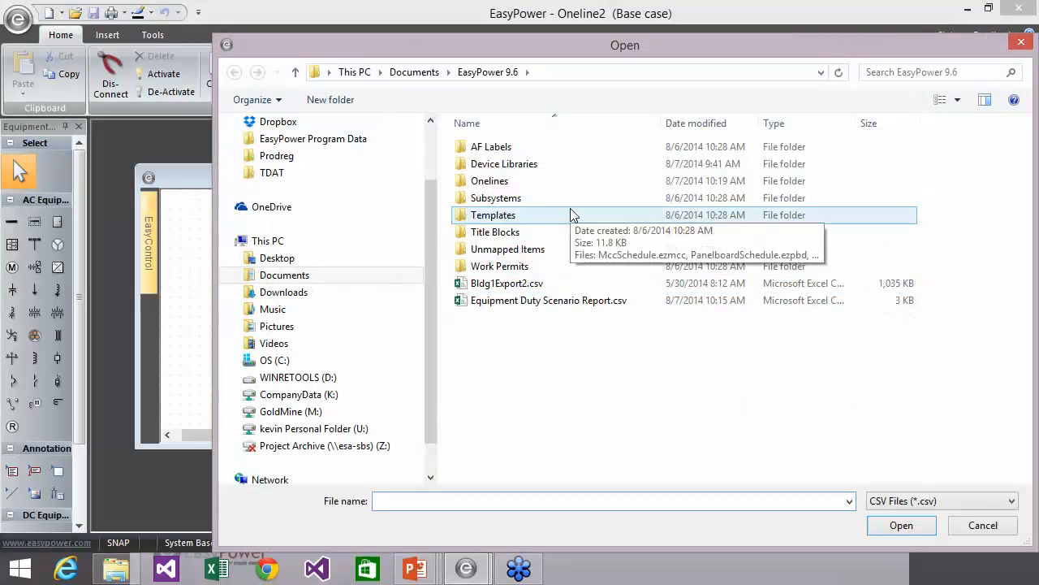
click(514, 284)
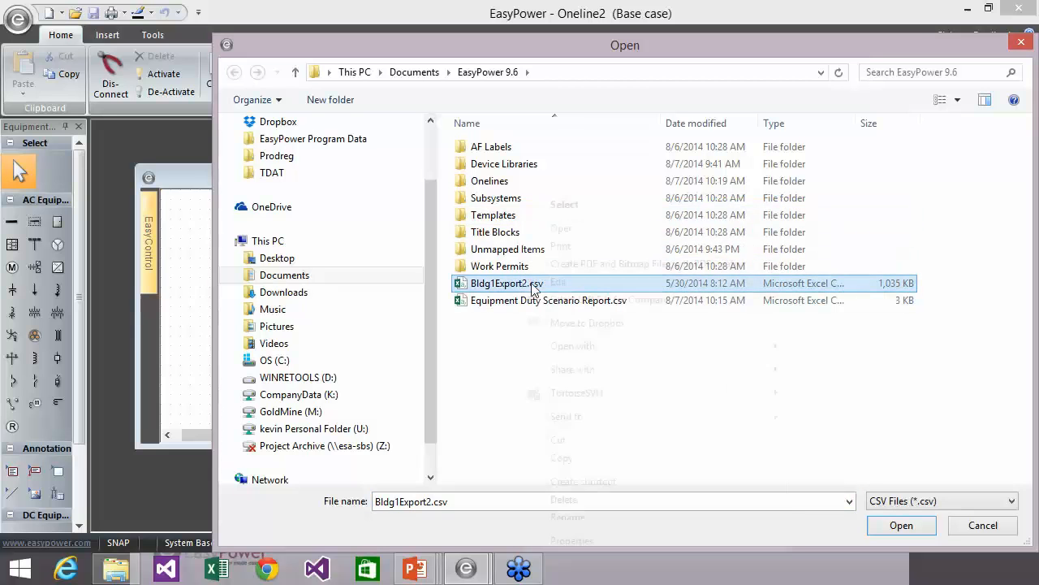
right_click(526, 290)
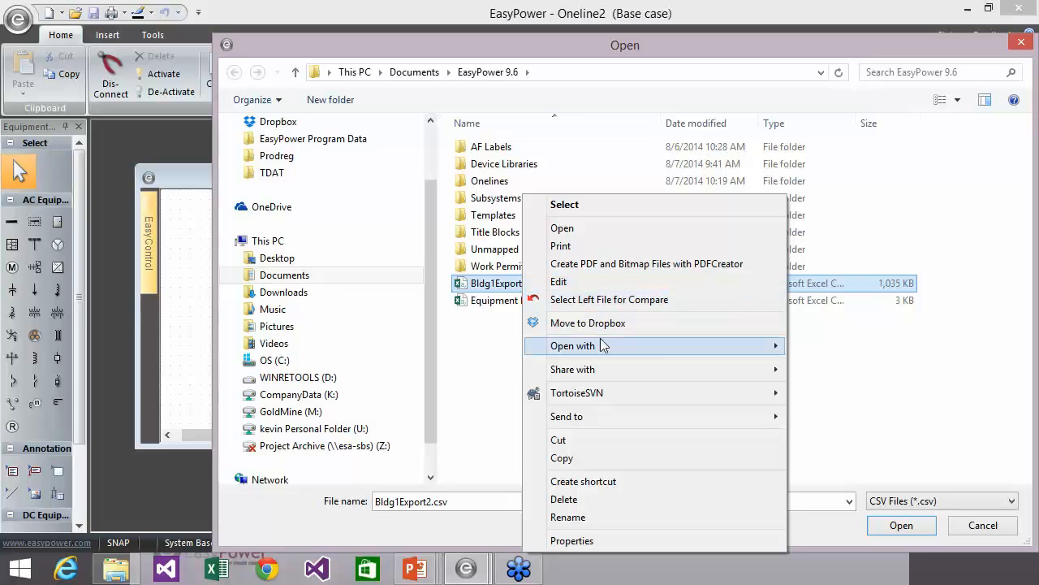
mouse_move(600, 339)
click(418, 398)
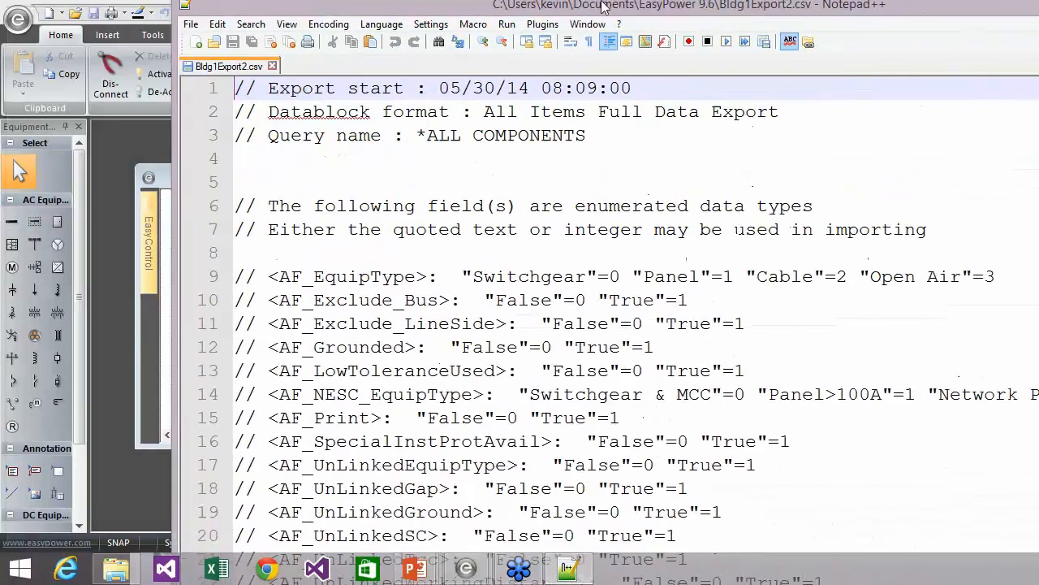
double_click(604, 7)
- Examine the enumerated data types, the Bus column names and the bus data rows in Bldg1Export2.csv, and close Notepad++
click(309, 326)
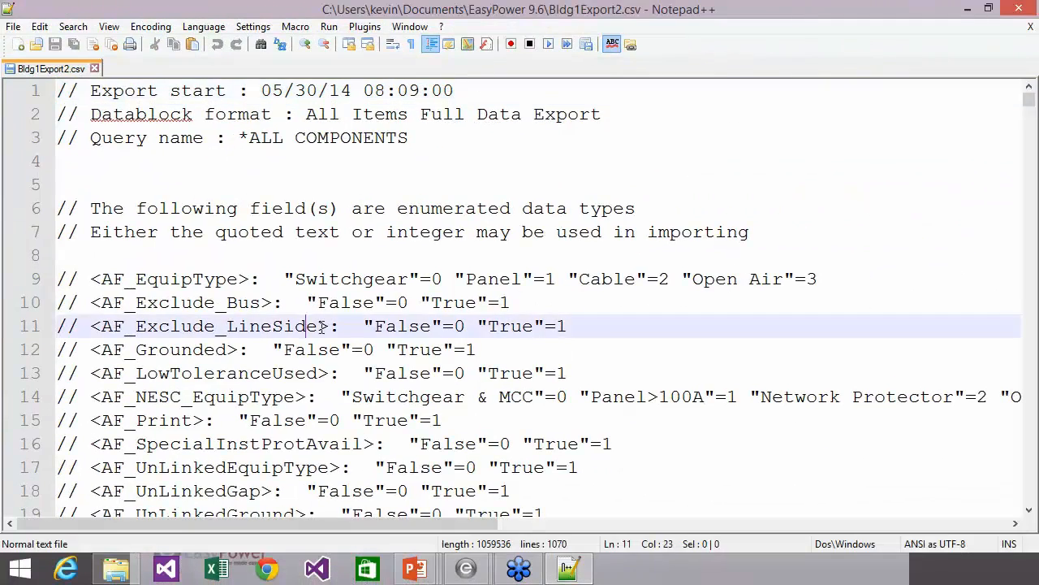
scroll(323, 327, down, 10)
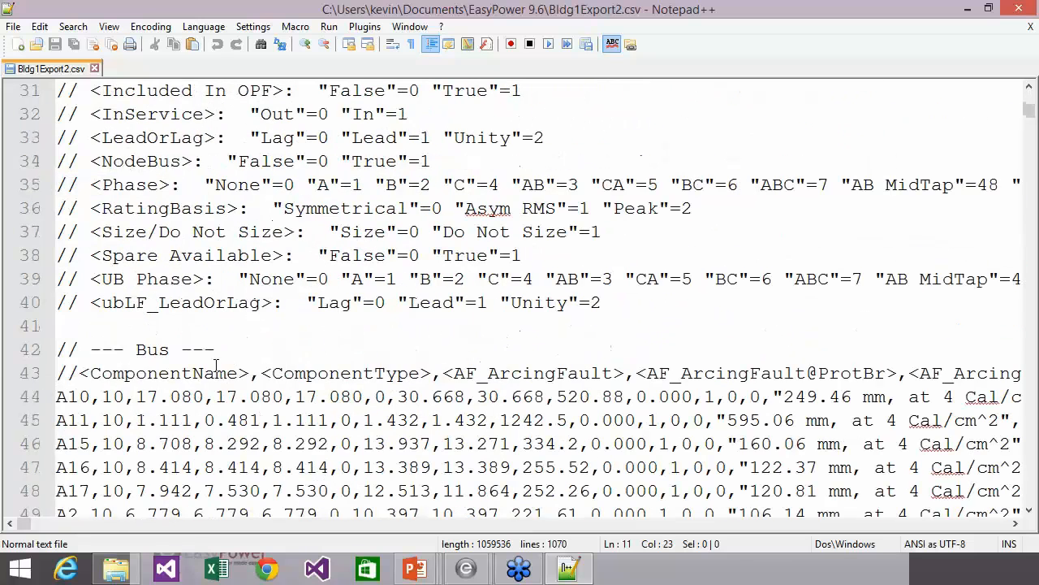
drag(113, 375, 418, 375)
drag(237, 420, 341, 420)
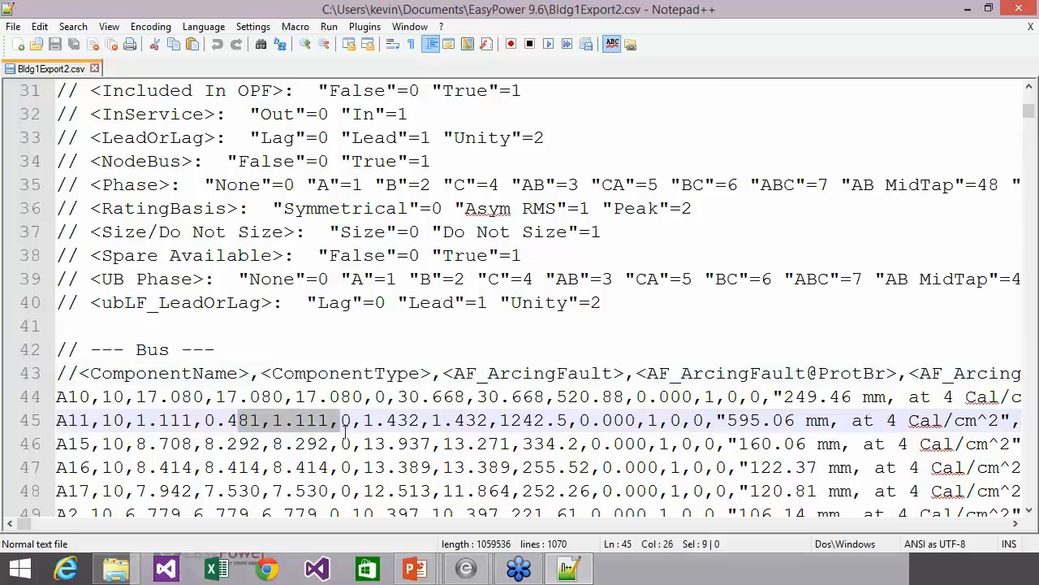
scroll(347, 431, down, 7)
scroll(492, 361, down, 17)
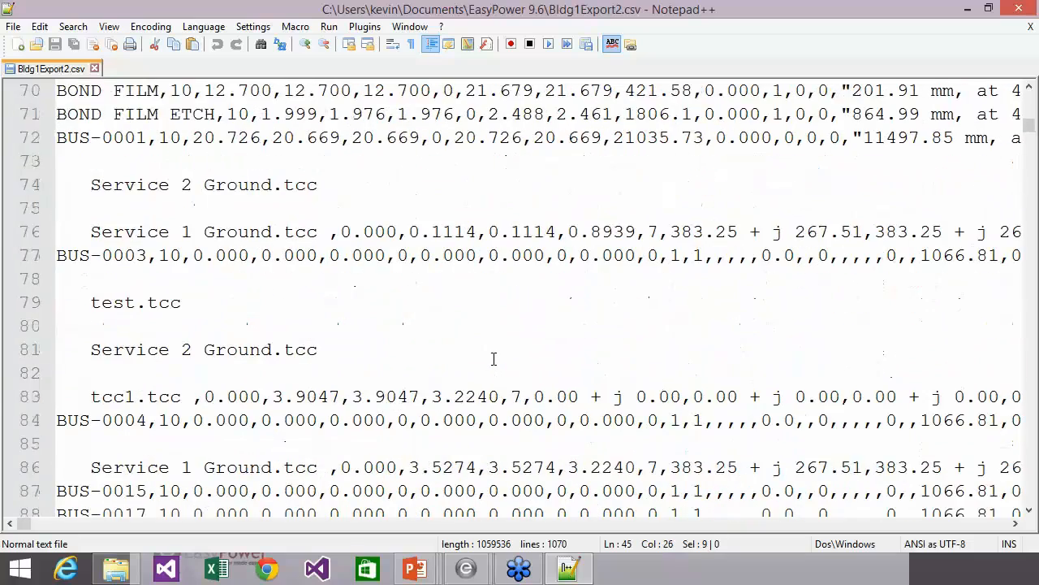
scroll(503, 351, up, 20)
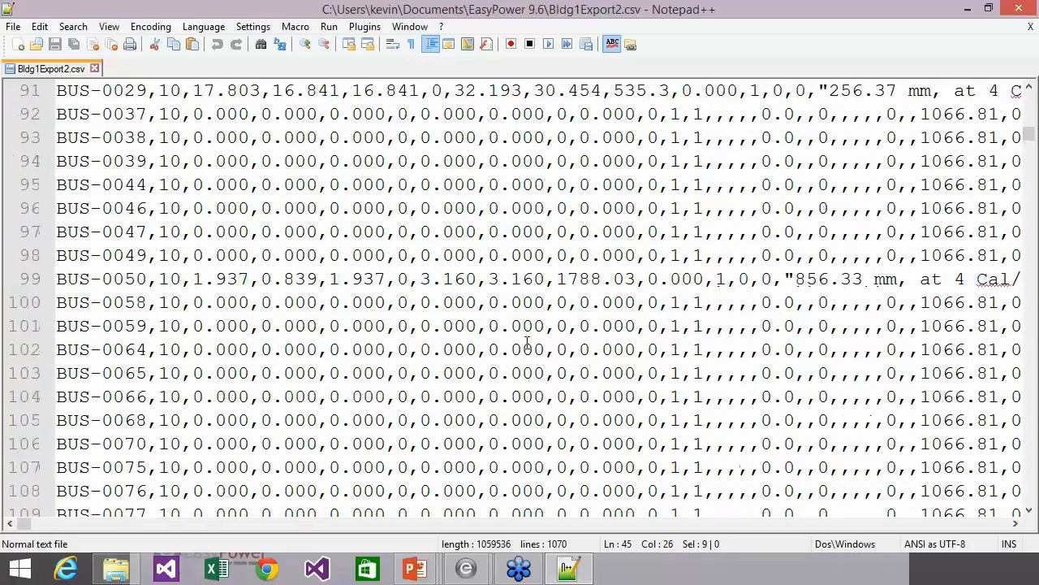
click(1030, 27)
click(1019, 8)
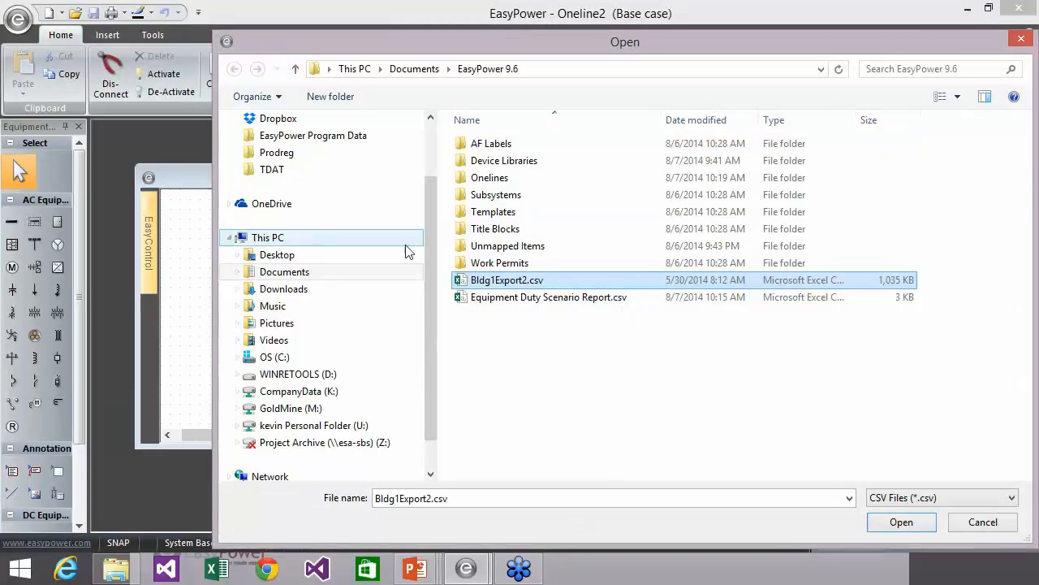
- Load Bldg1Export2.csv as the CSV import file and import it into a new one-line
click(910, 527)
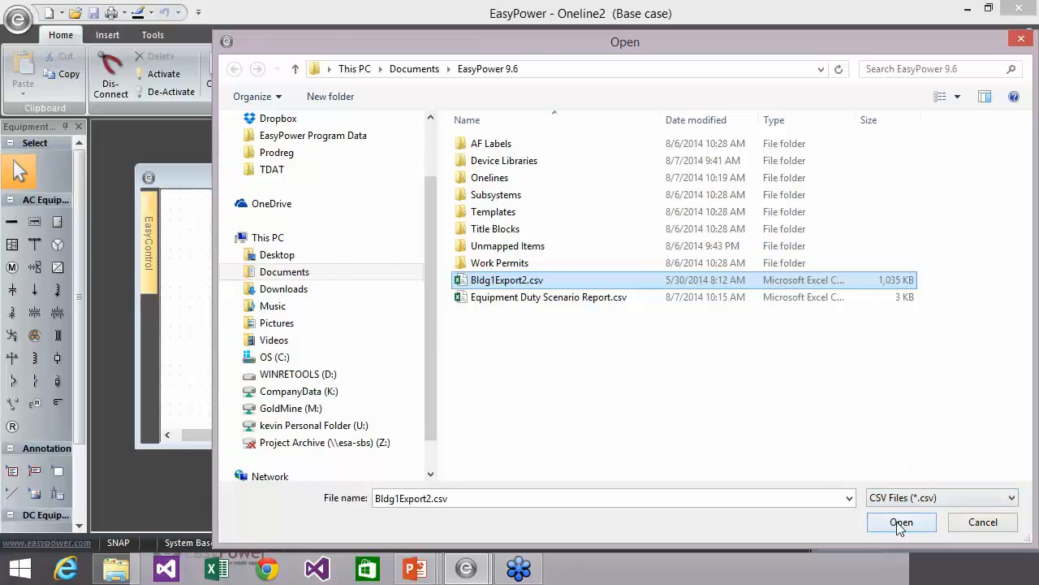
click(899, 525)
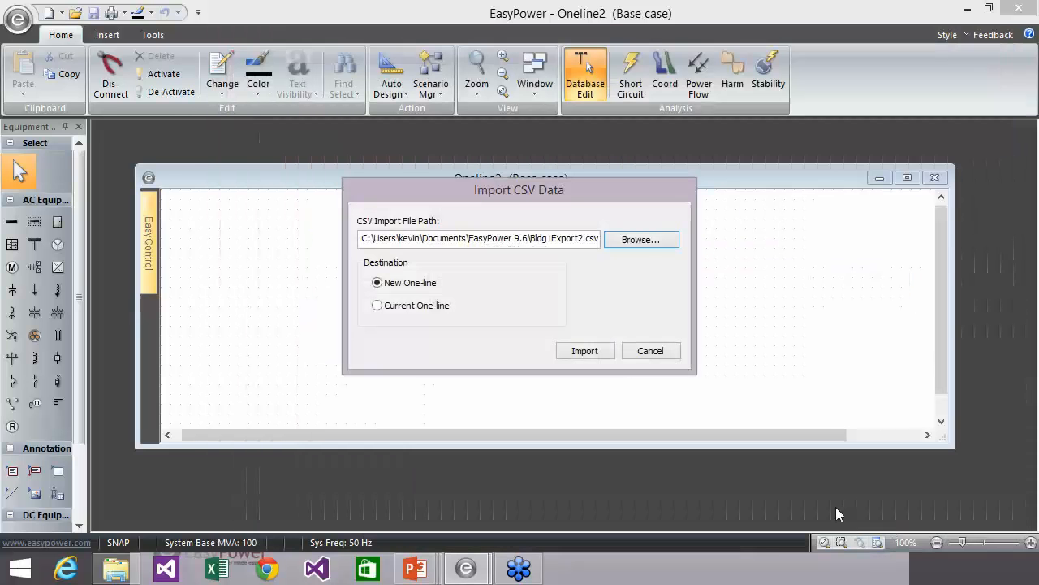
click(594, 351)
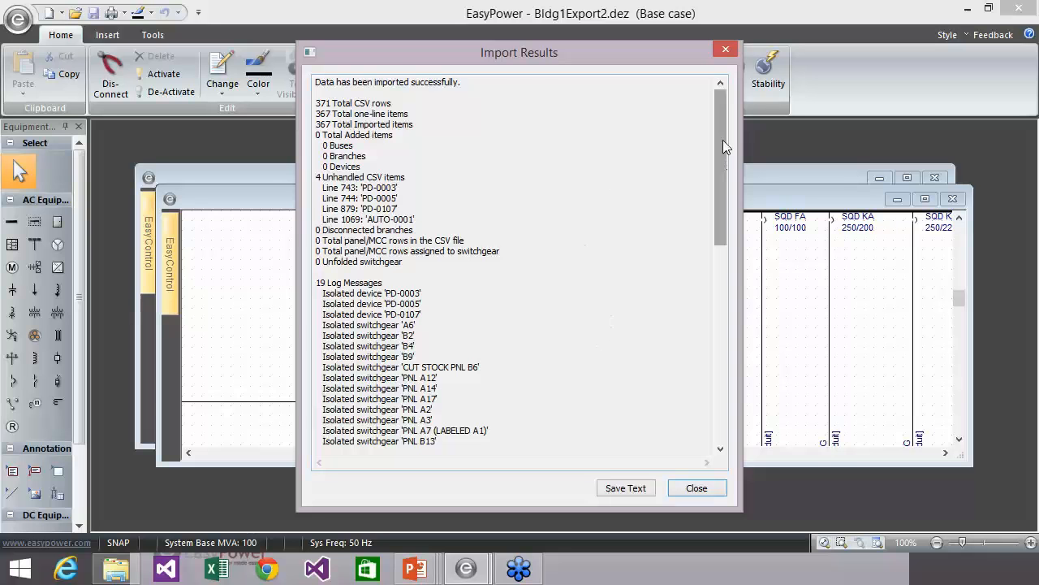
- Review the import results, including the totals, unhandled CSV items and log messages, and close the summary
mouse_move(720, 136)
mouse_down()
mouse_move(738, 333)
mouse_move(720, 177)
mouse_move(733, 131)
mouse_up()
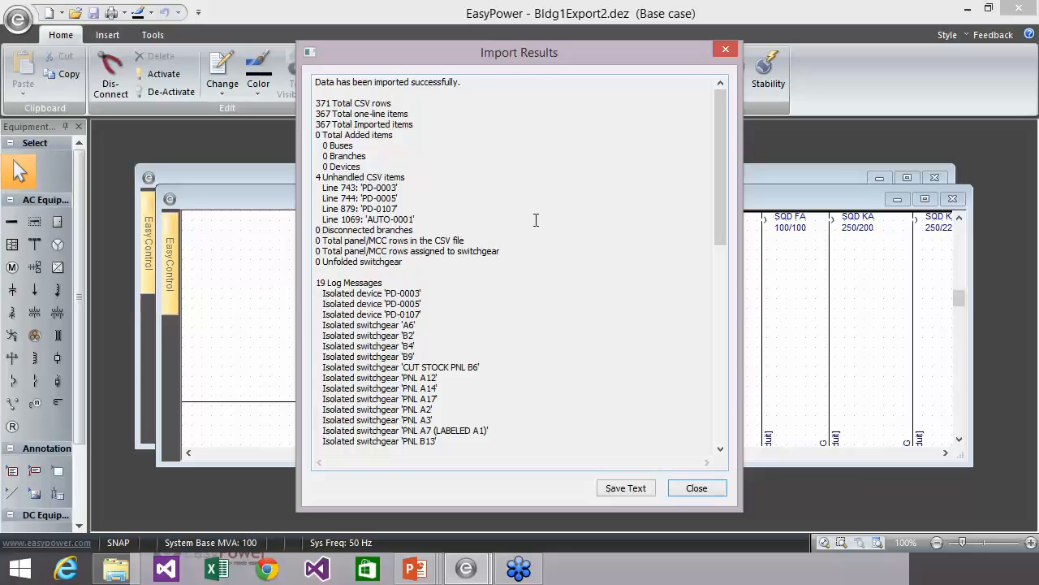
drag(715, 132, 745, 105)
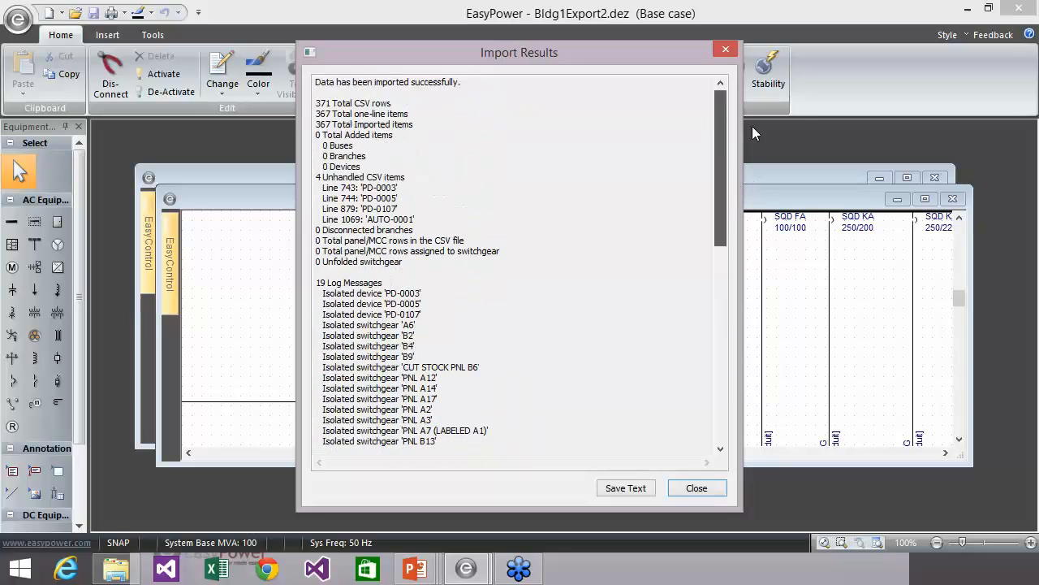
drag(316, 102, 412, 134)
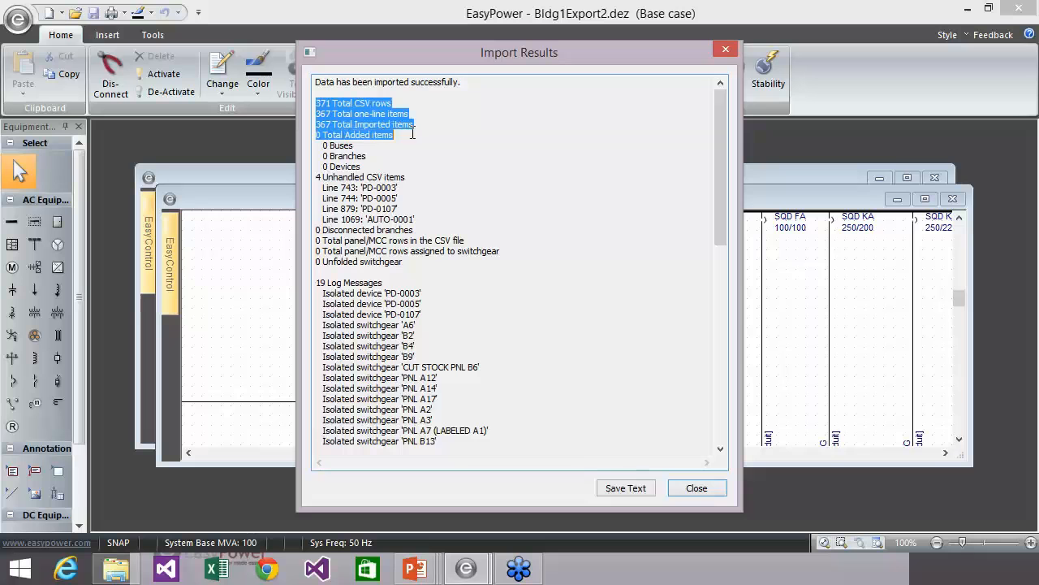
click(498, 178)
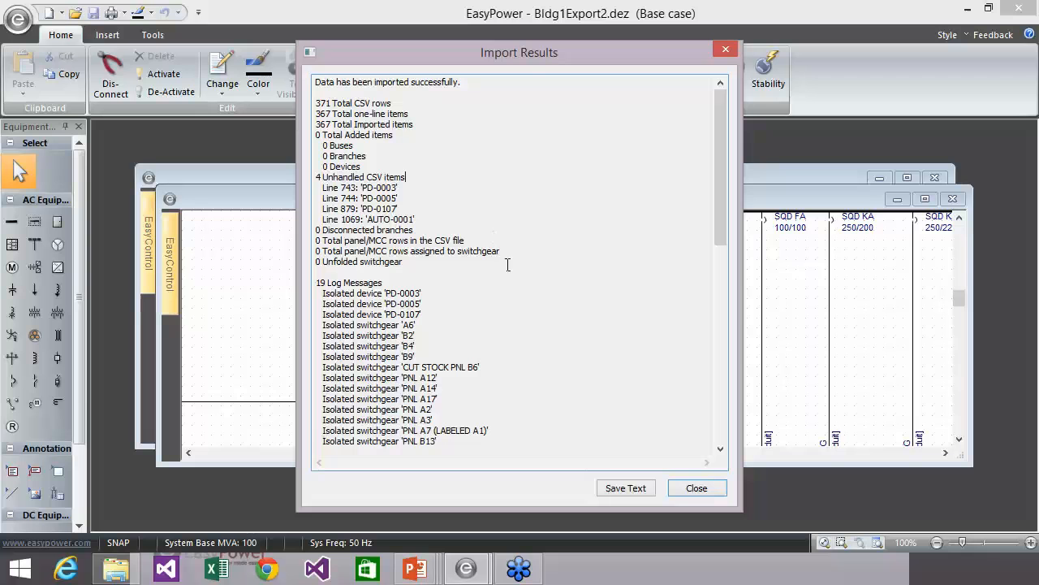
click(696, 489)
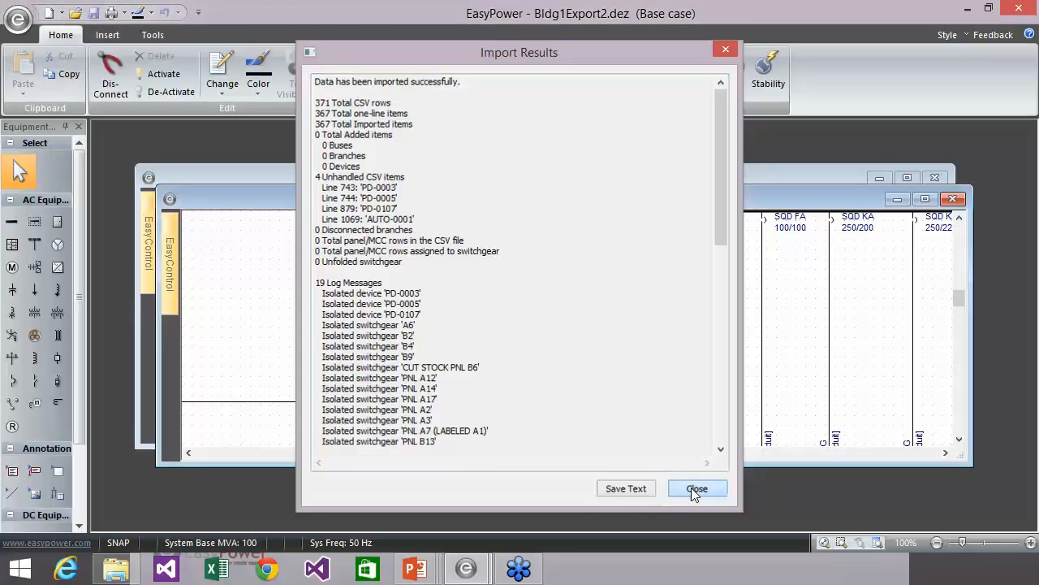
- Maximize the Import Results Report and examine the import errors and warnings, including those for panel schedules B9 and A6
double_click(589, 221)
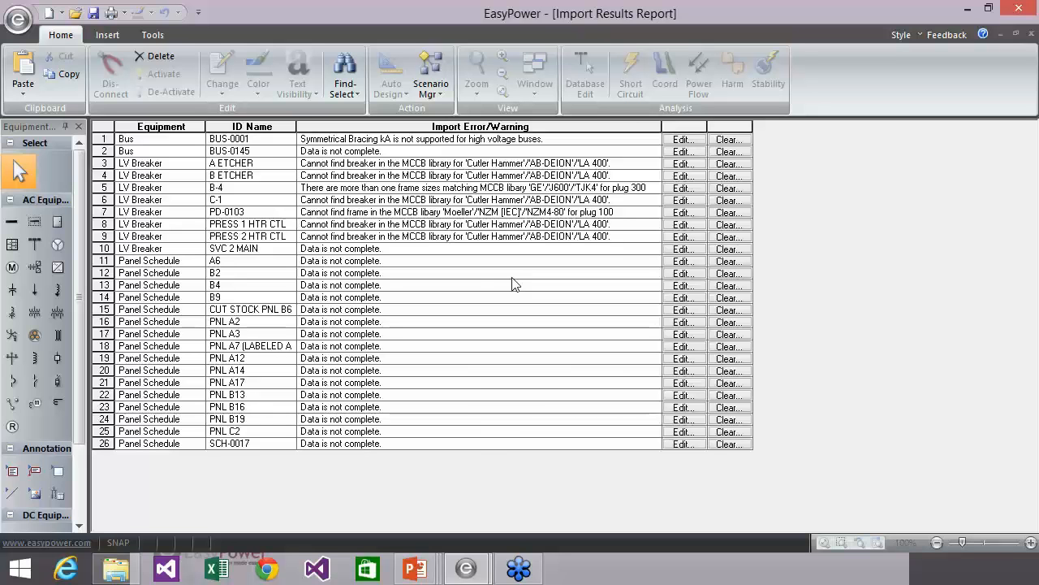
click(389, 298)
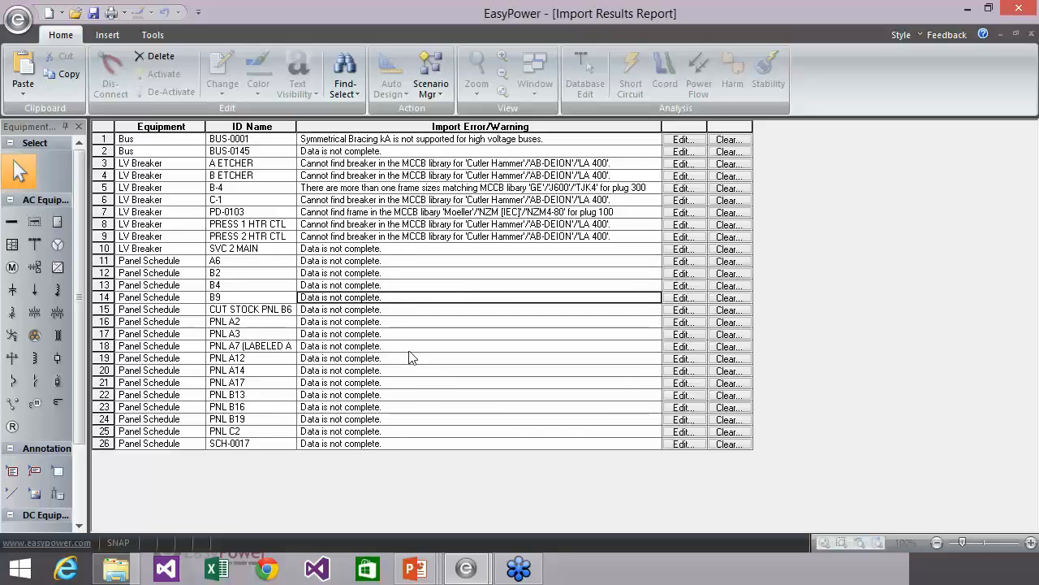
click(406, 264)
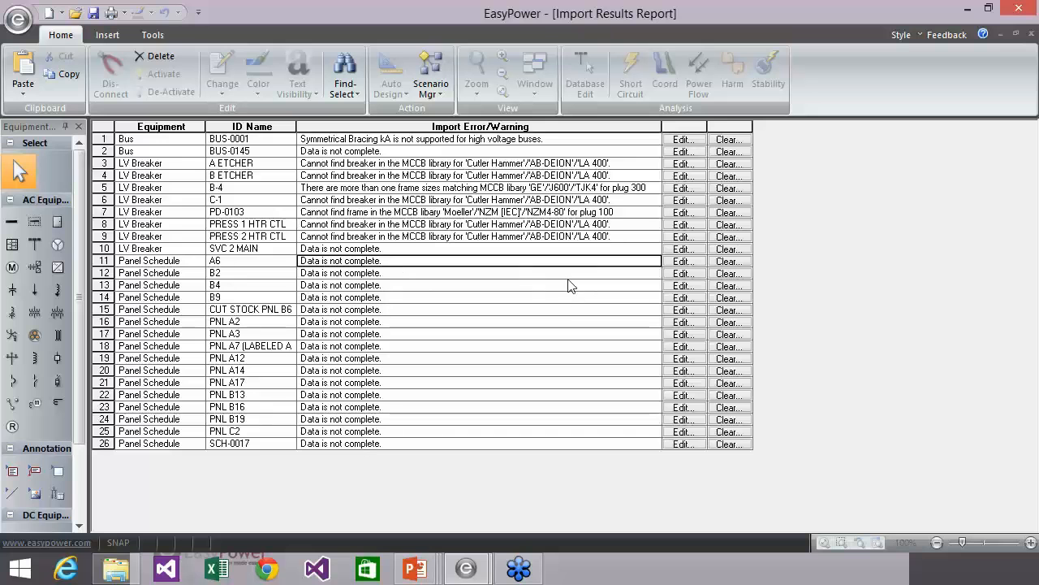
- Complete panel schedule A6 with a base kV of .48 and a panel SC rating of 33 kA, and clear its import log messages
click(697, 262)
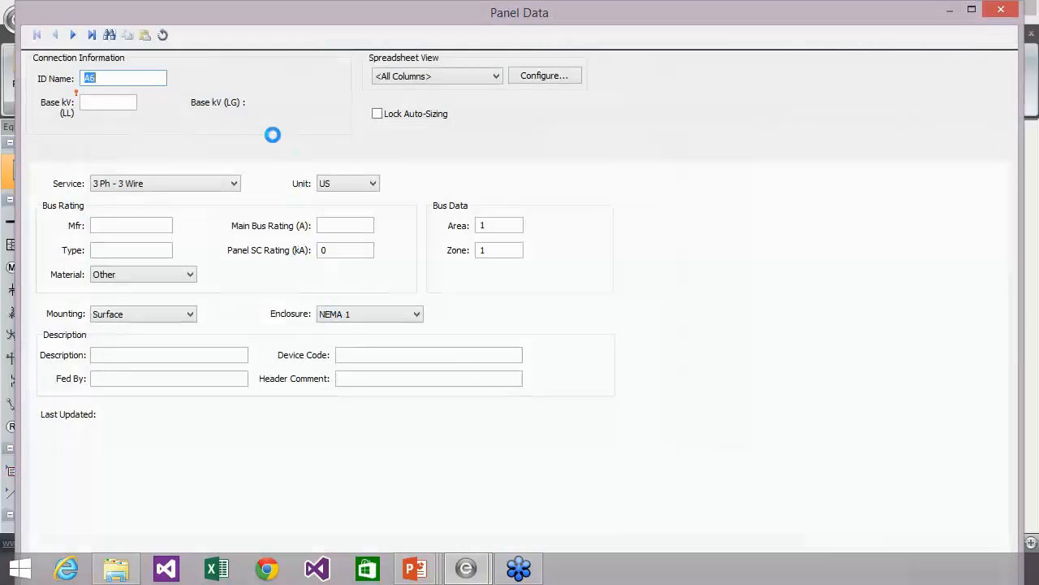
click(128, 104)
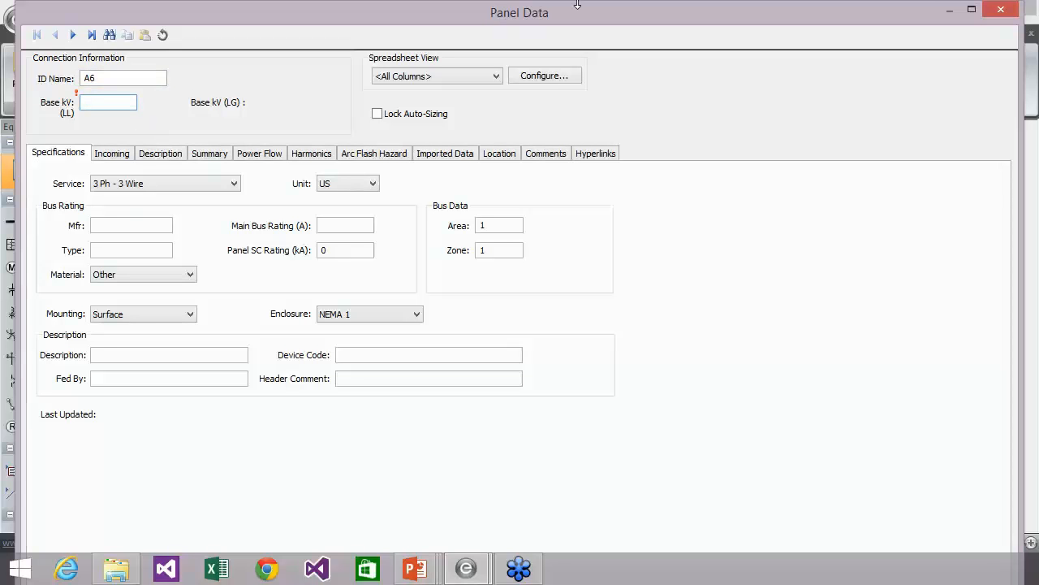
text(.48)
key(Tab)
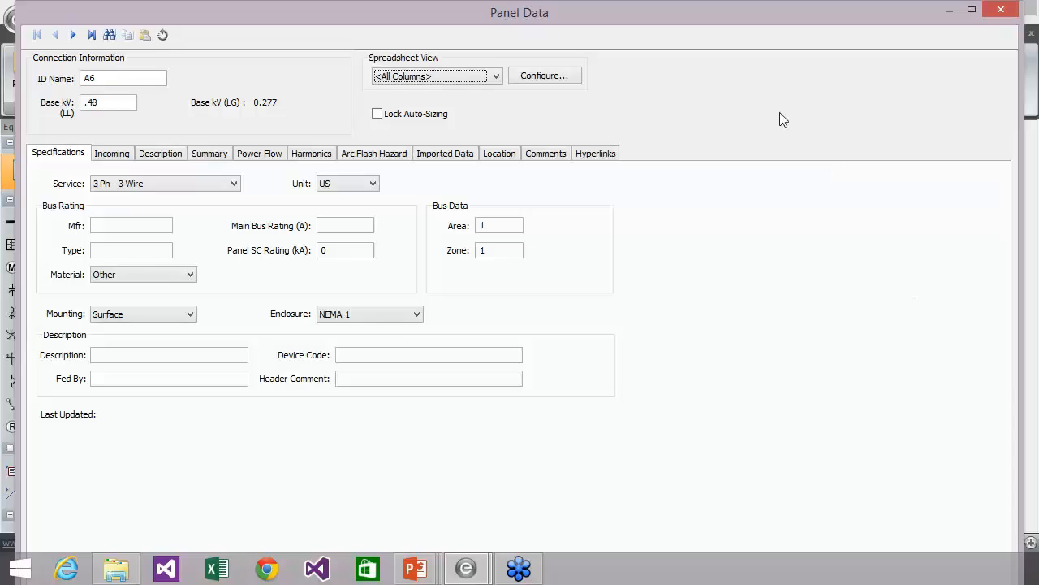
key(Return)
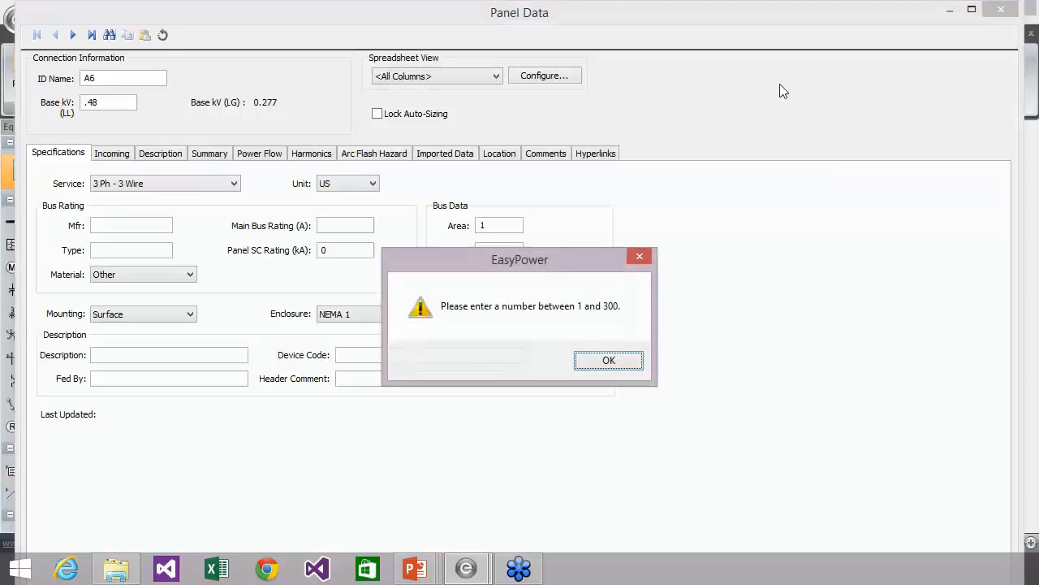
click(609, 363)
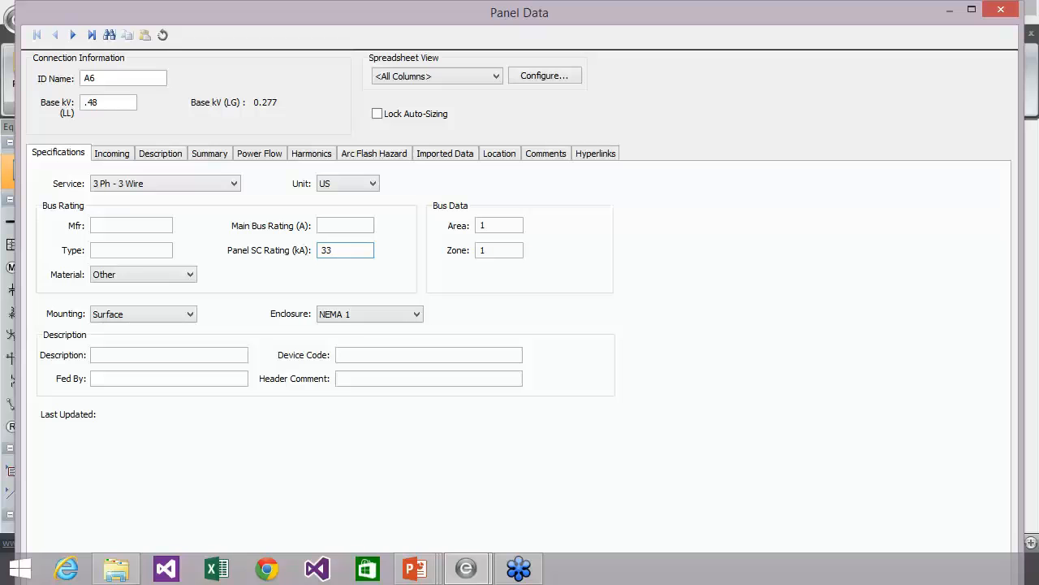
key(Return)
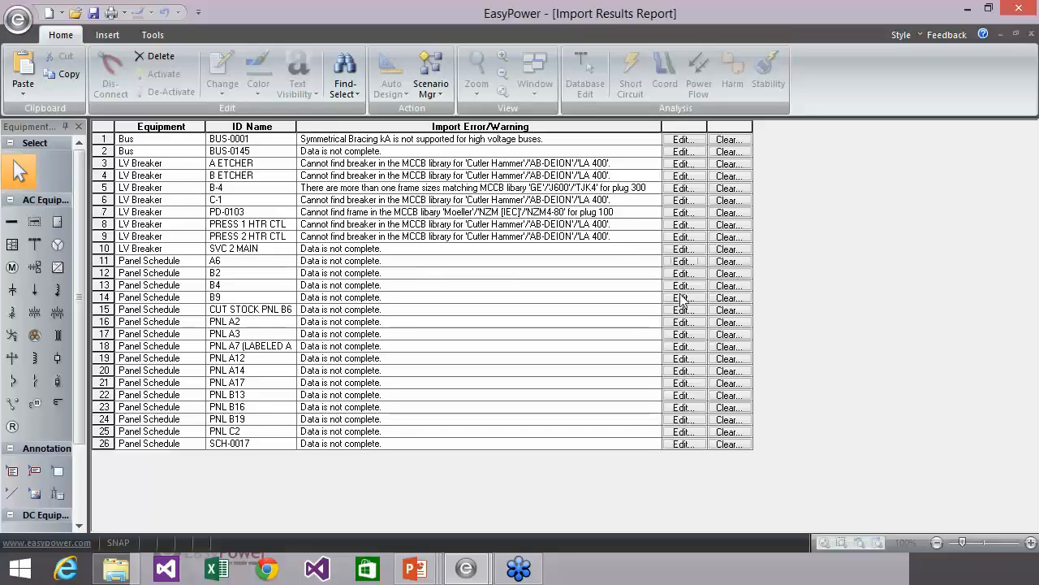
click(728, 261)
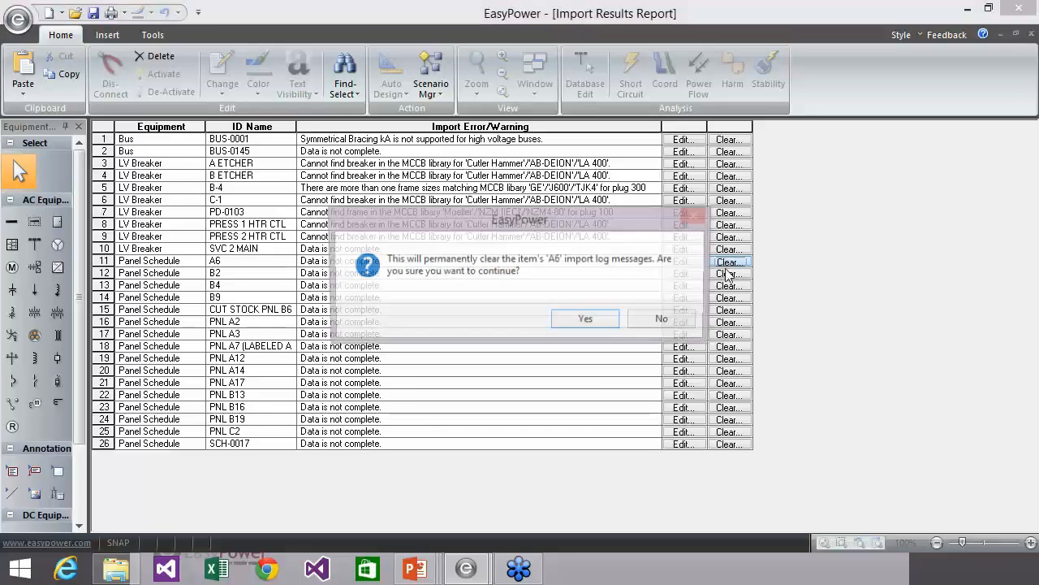
click(587, 322)
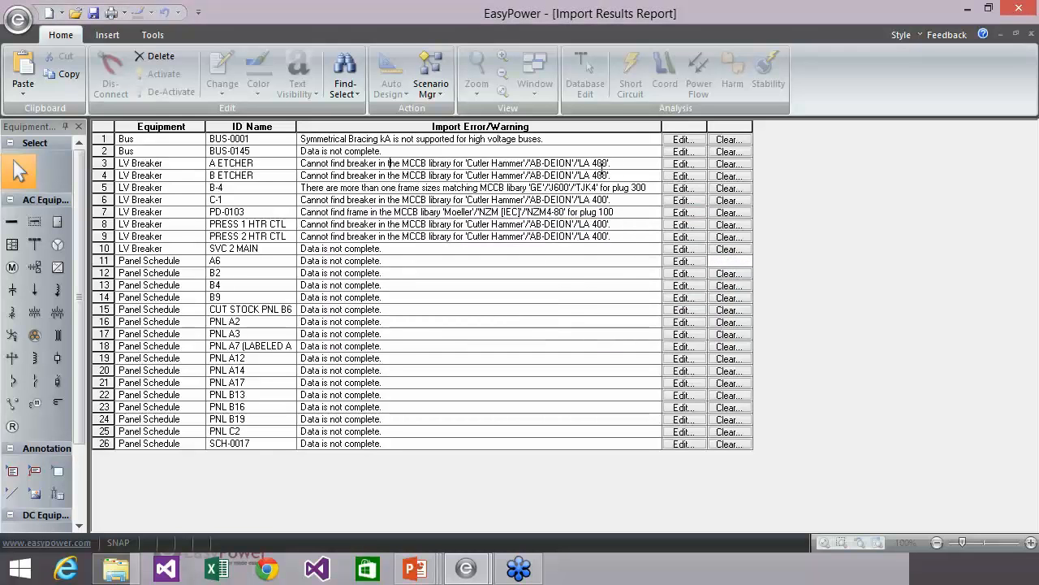
- Open LV breaker A ETCHER from the import report and set its breaker style to LA-400
click(685, 163)
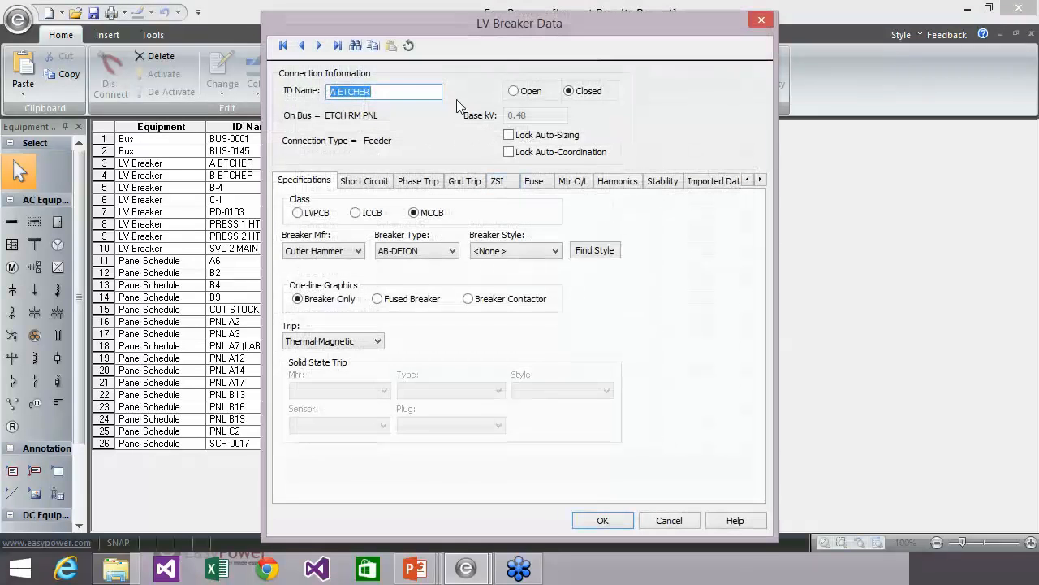
drag(461, 31, 436, 193)
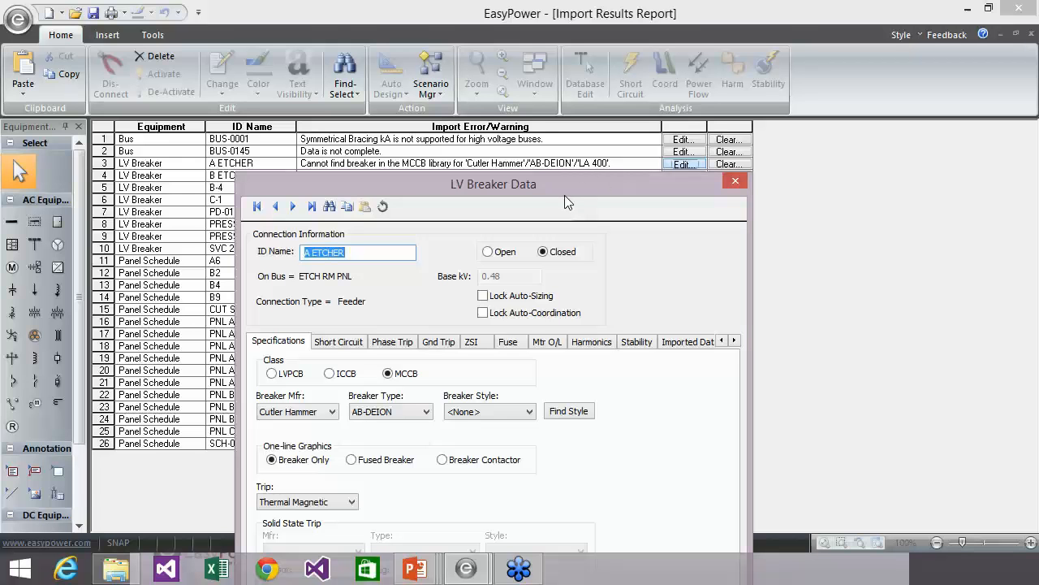
drag(564, 192, 563, 190)
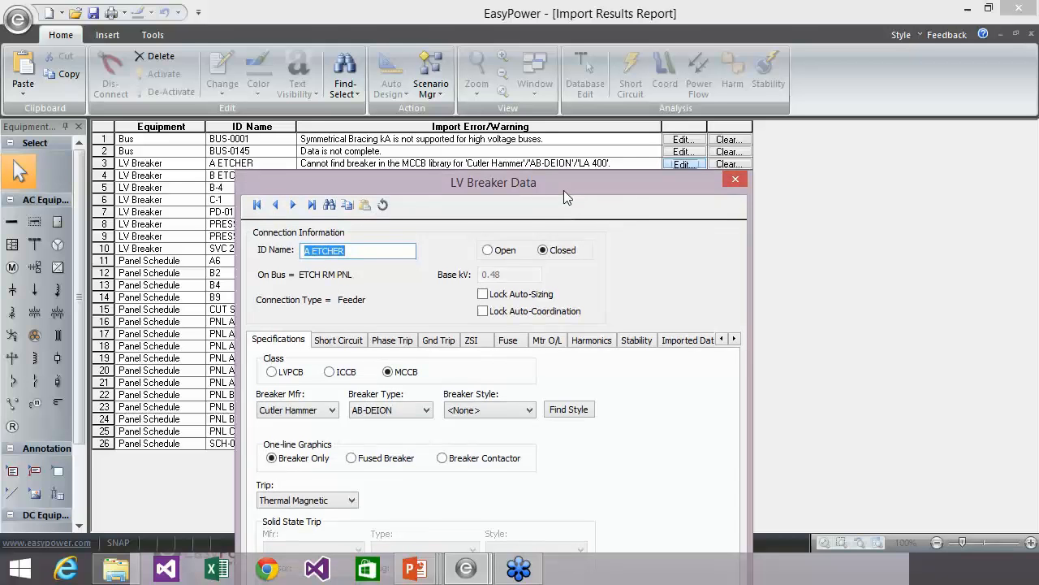
click(514, 410)
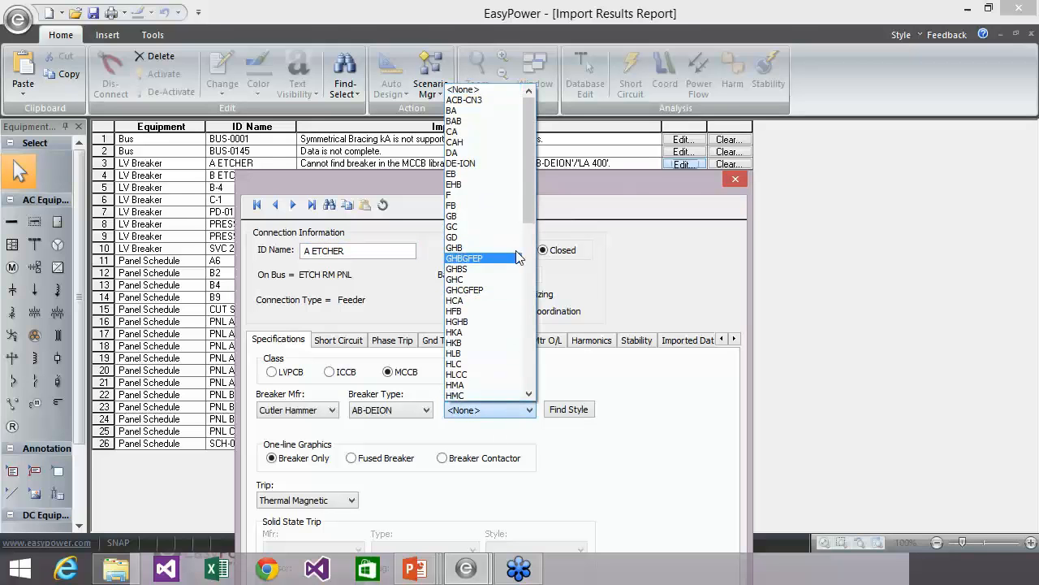
drag(530, 192, 537, 256)
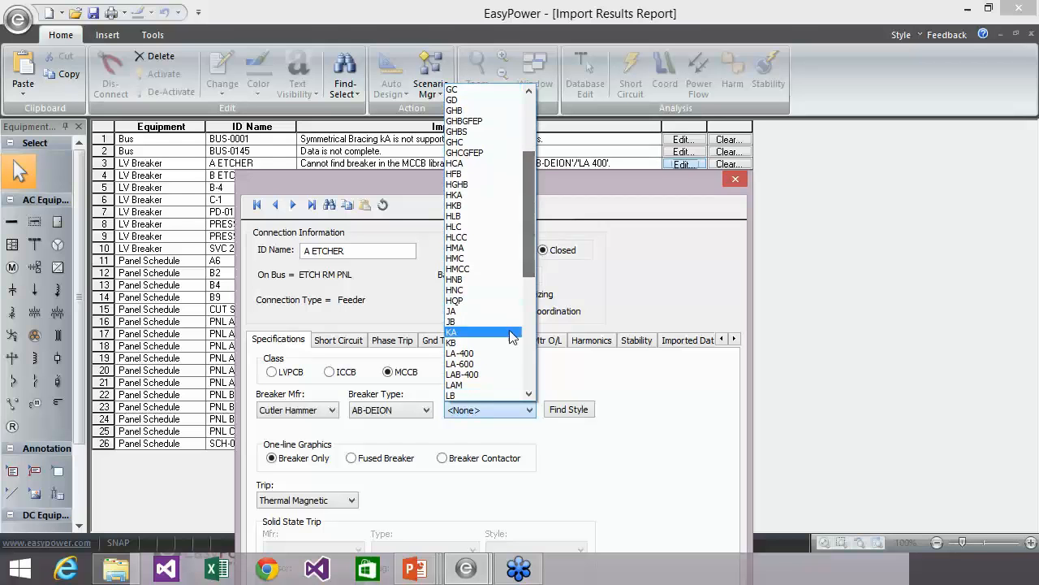
click(462, 357)
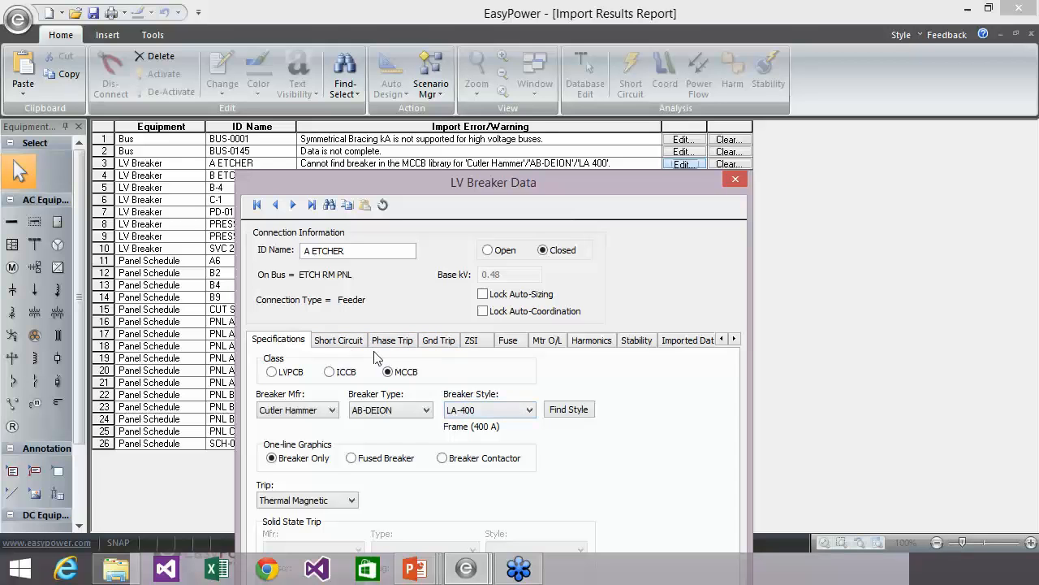
- Check which thermal magnetic frames are available for the phase trip of breaker A ETCHER
drag(510, 189, 480, 58)
click(360, 210)
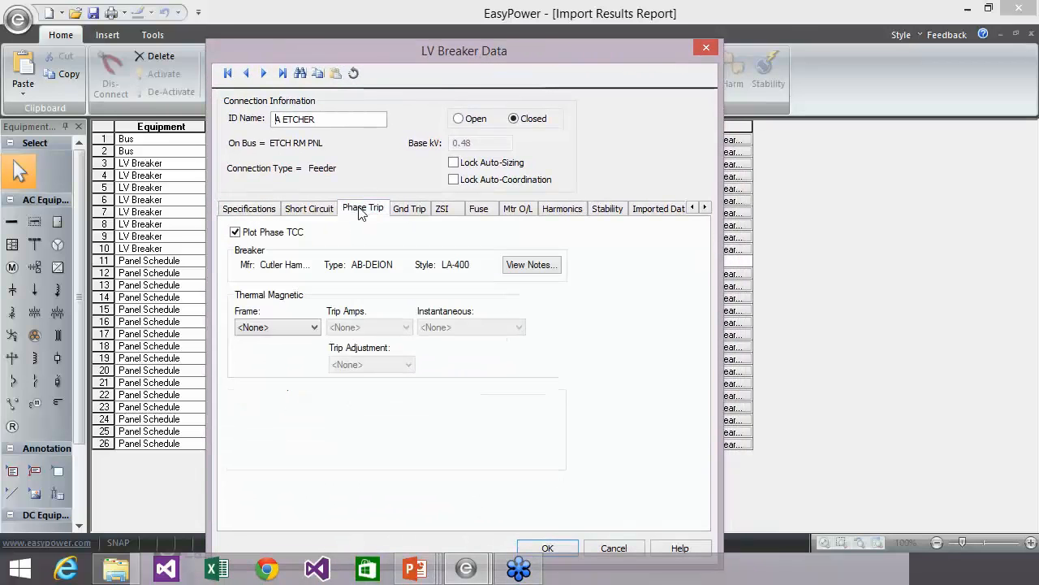
click(309, 327)
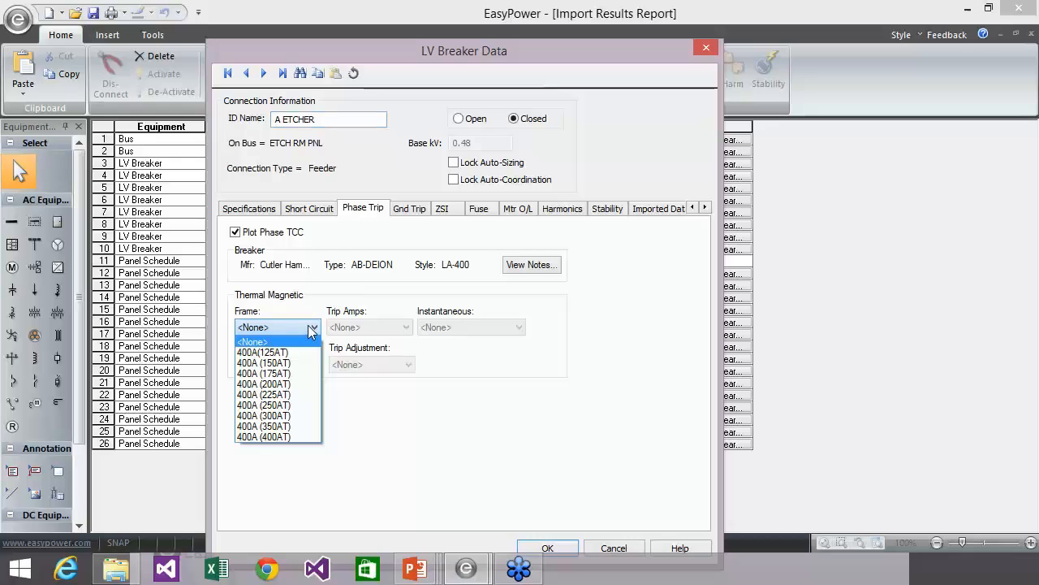
click(309, 326)
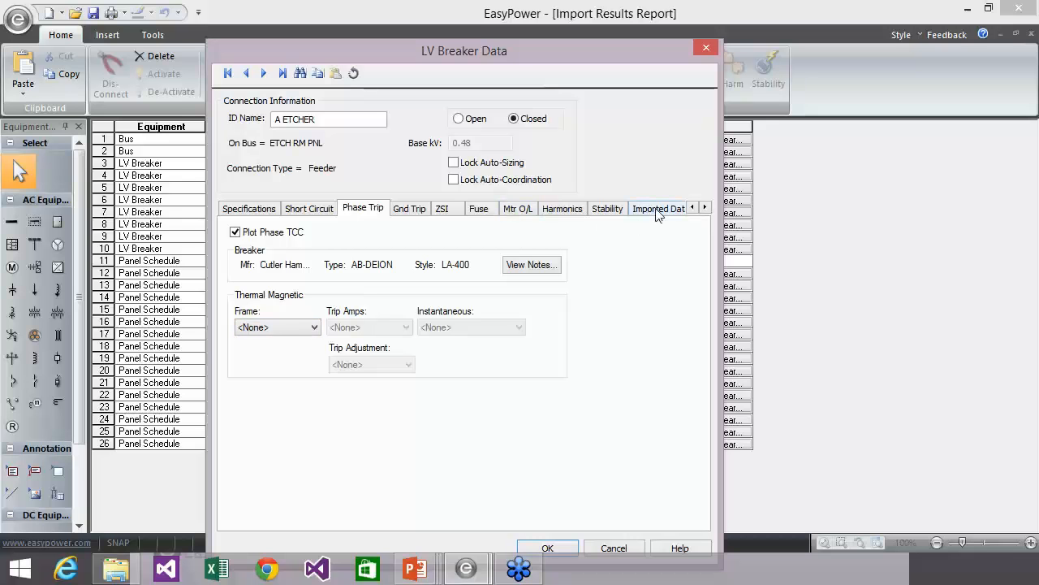
- Examine the imported data of breaker A ETCHER, looking up its Sensor/Trip and Setting_INST values
drag(619, 59, 621, 187)
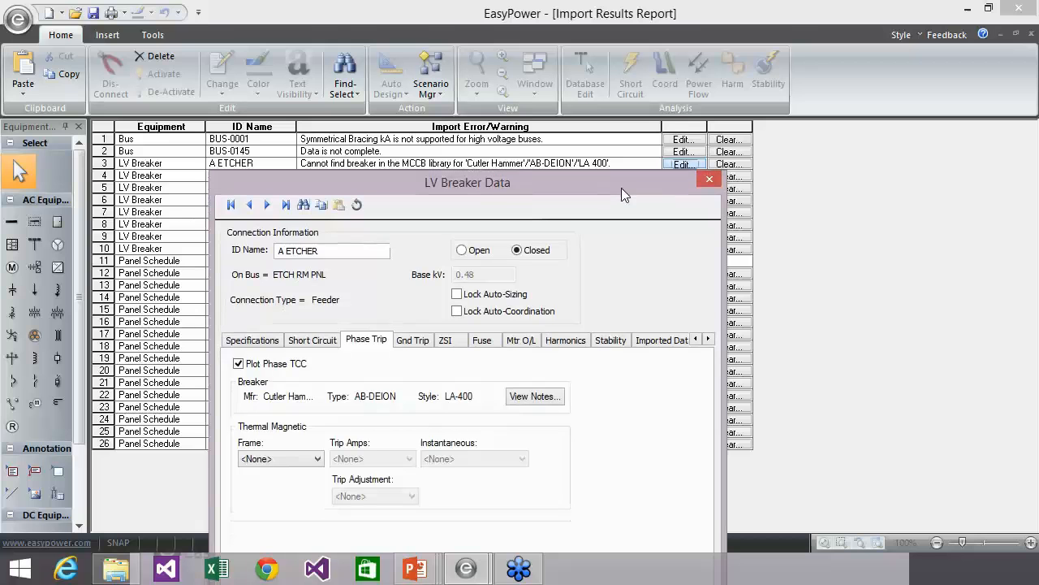
click(660, 339)
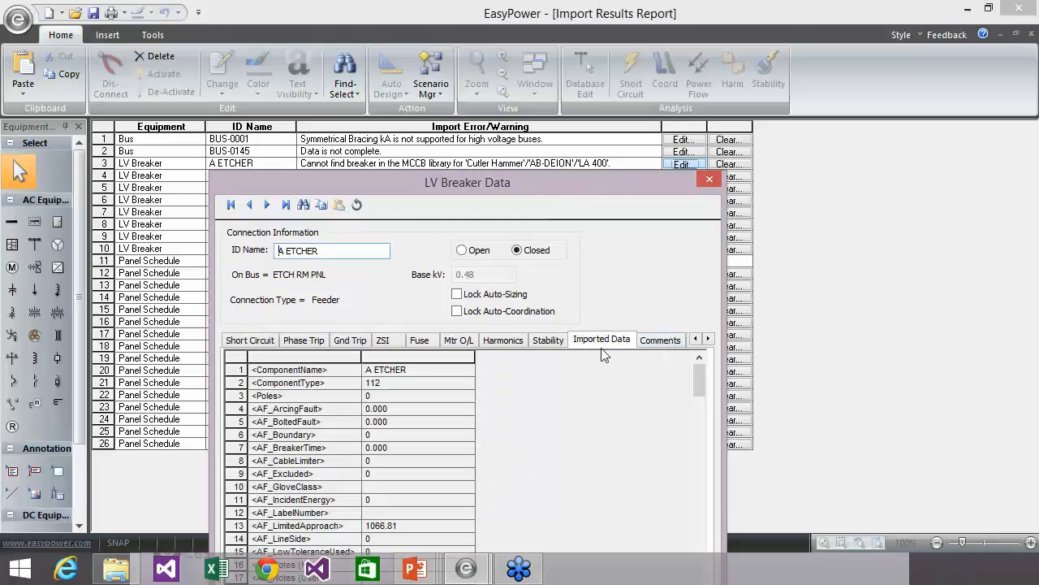
drag(563, 188, 625, 44)
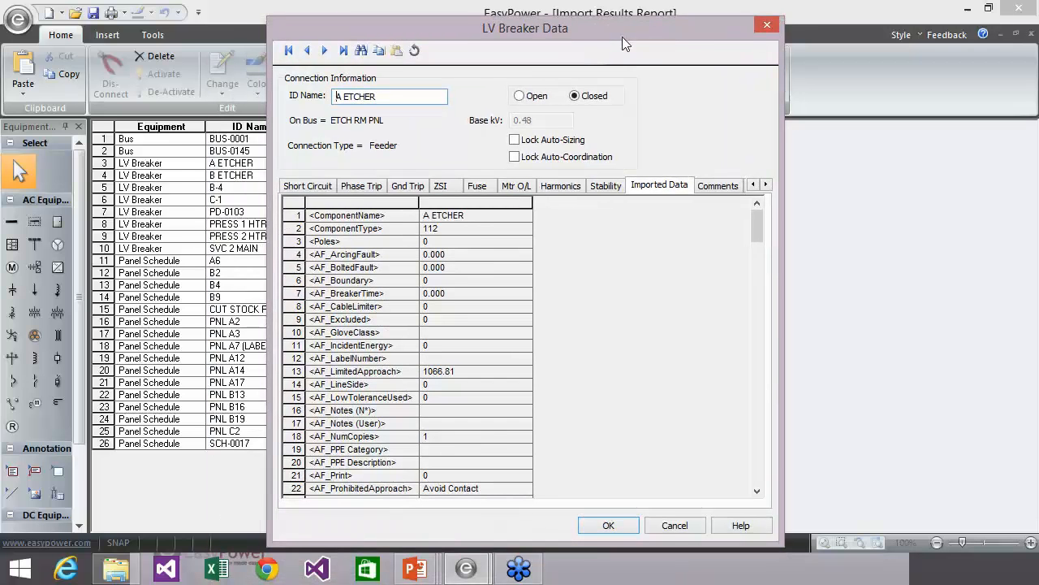
click(450, 217)
click(450, 231)
click(451, 254)
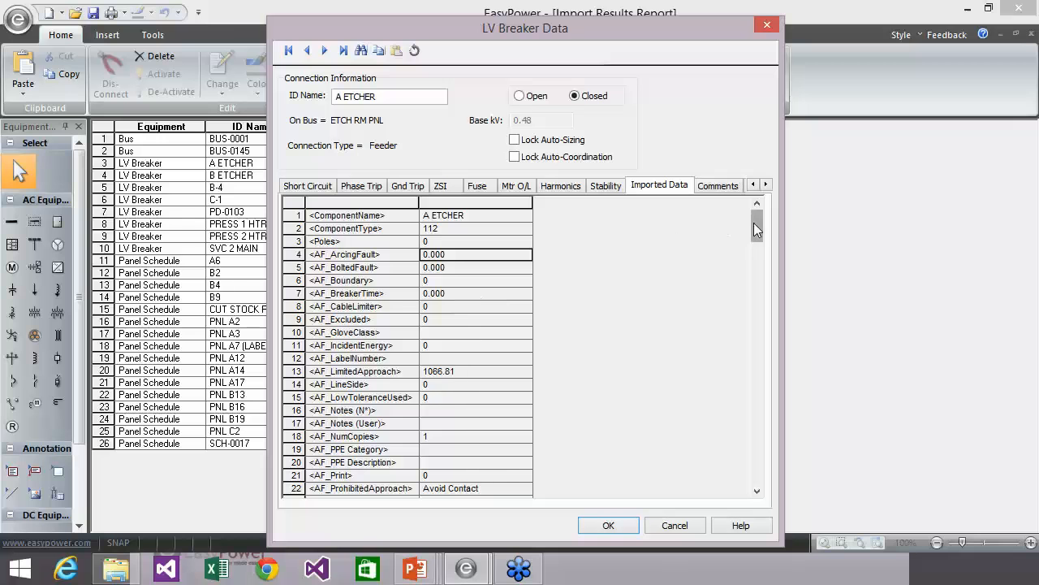
drag(754, 222, 788, 427)
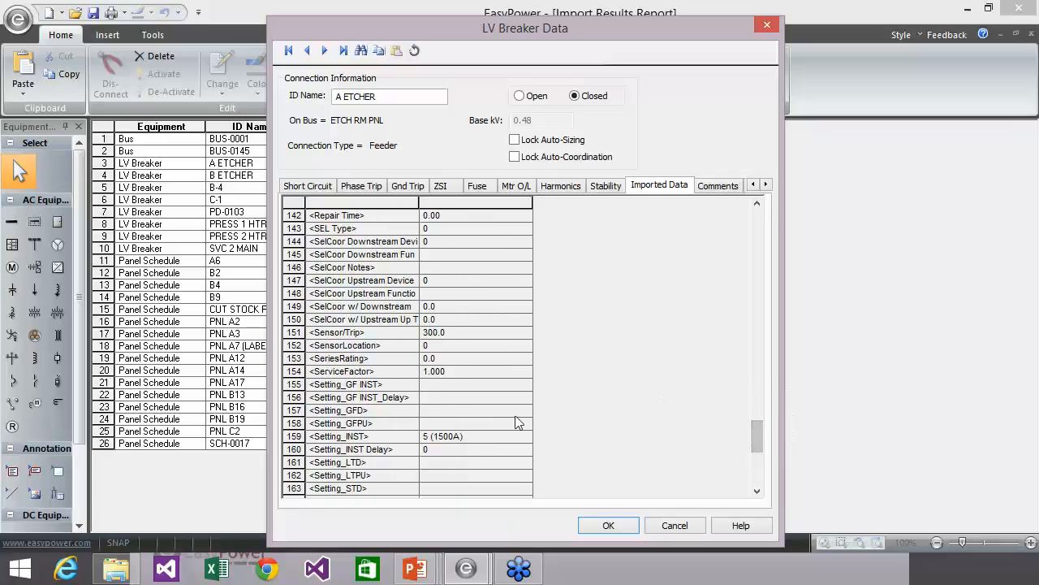
click(479, 438)
click(451, 332)
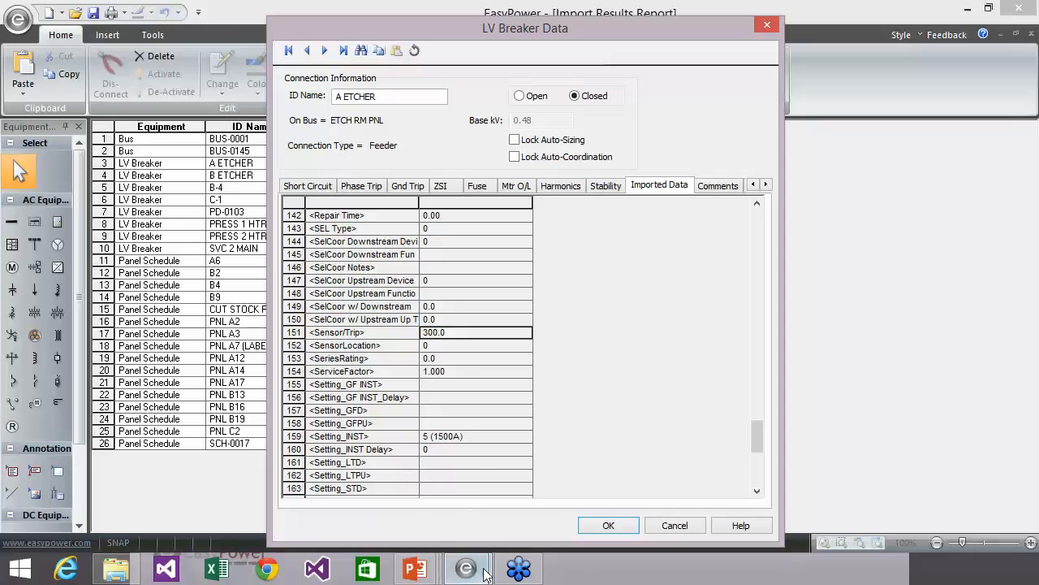
mouse_move(484, 574)
click(460, 441)
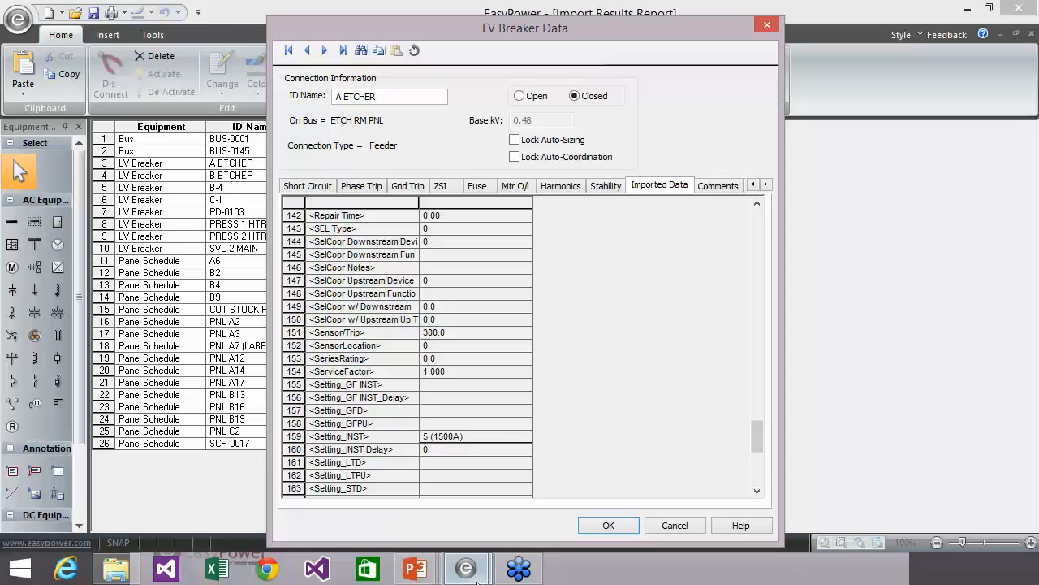
mouse_move(474, 572)
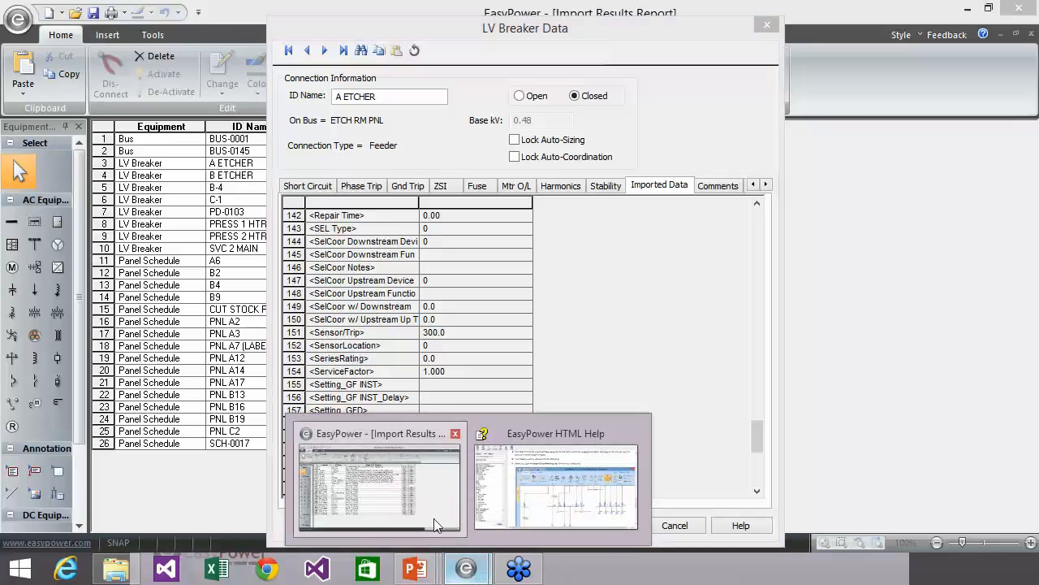
mouse_move(435, 520)
click(421, 443)
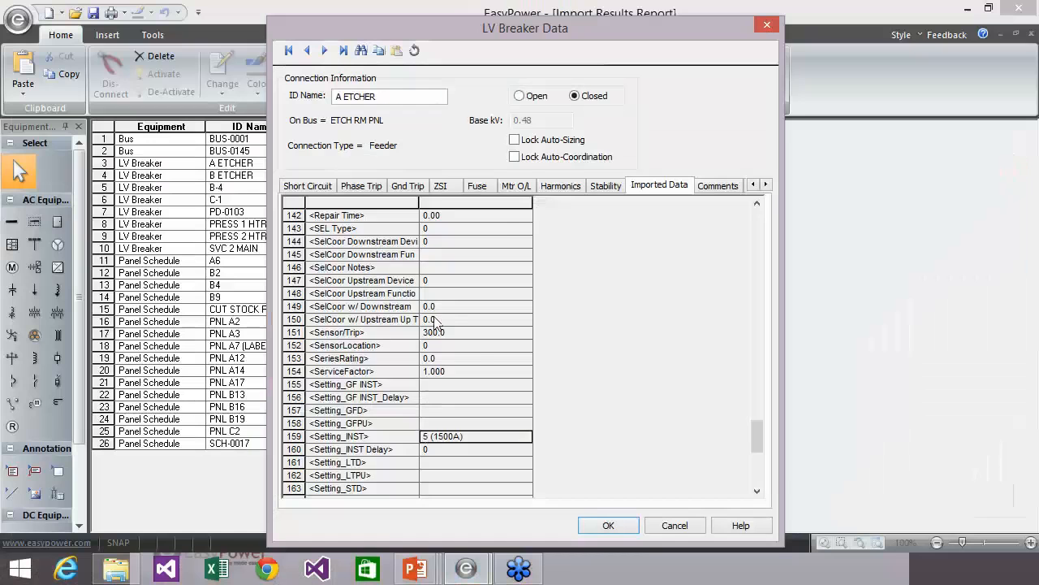
- Set A ETCHER's phase trip frame to 400A (300AT) and instantaneous to 1500, and clear the breaker's import log messages
click(362, 186)
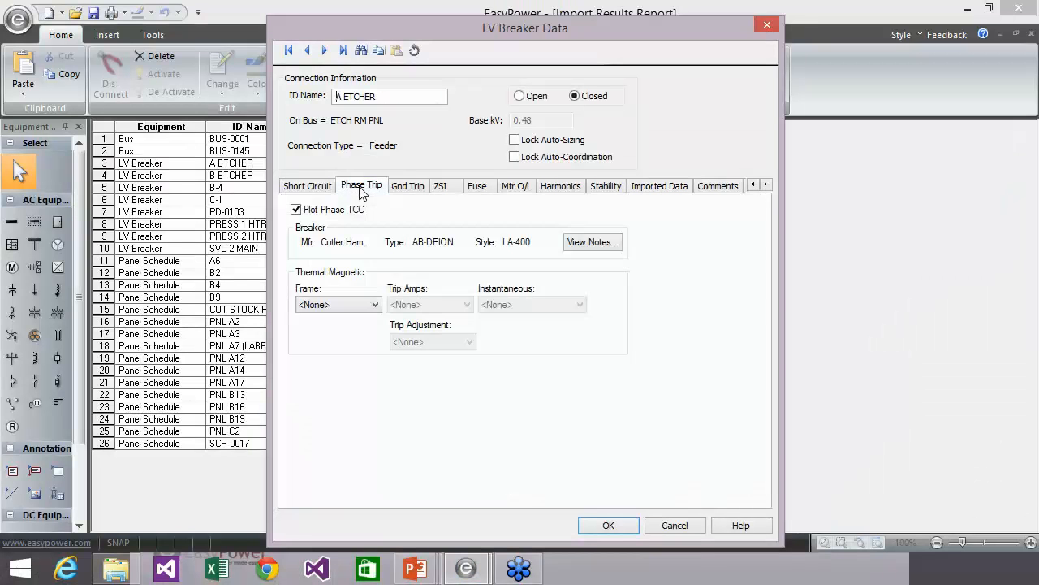
click(375, 305)
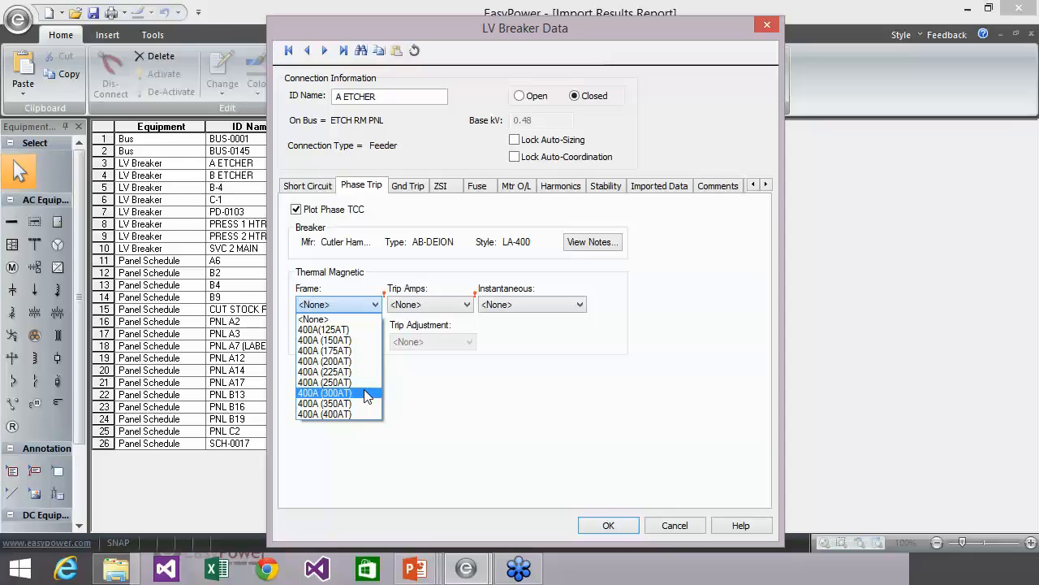
click(367, 393)
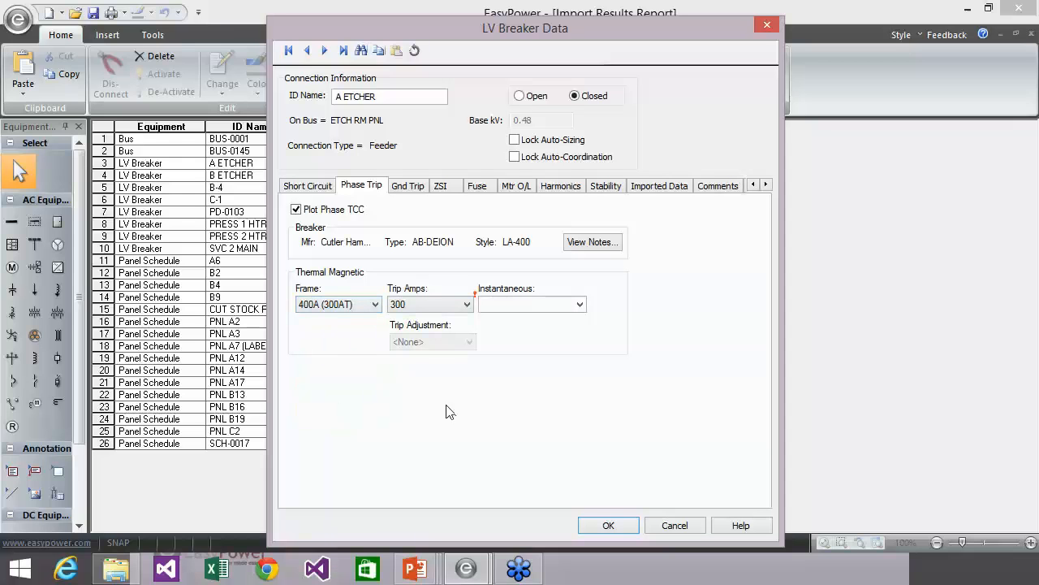
click(580, 306)
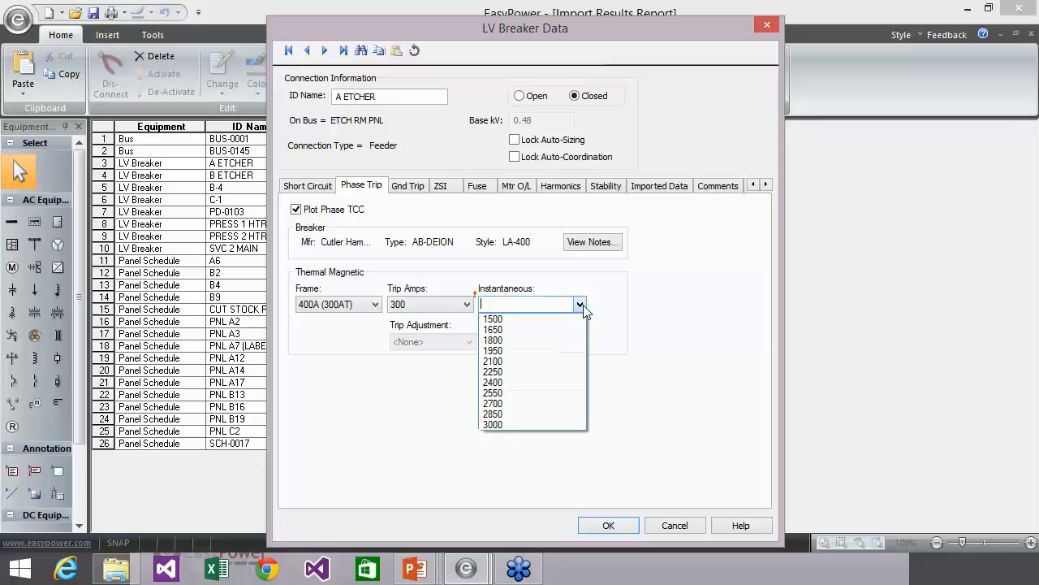
click(577, 317)
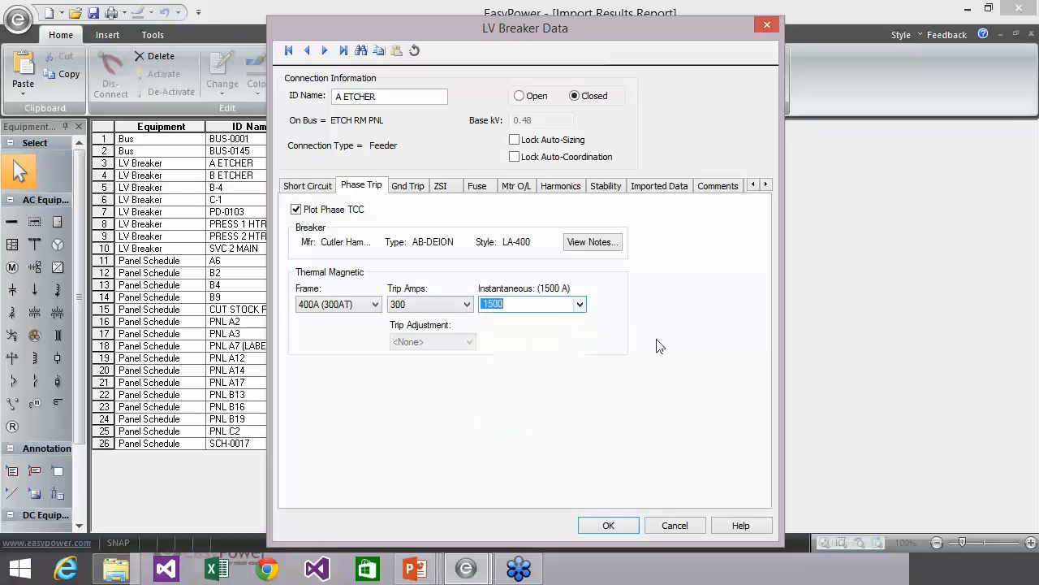
click(608, 525)
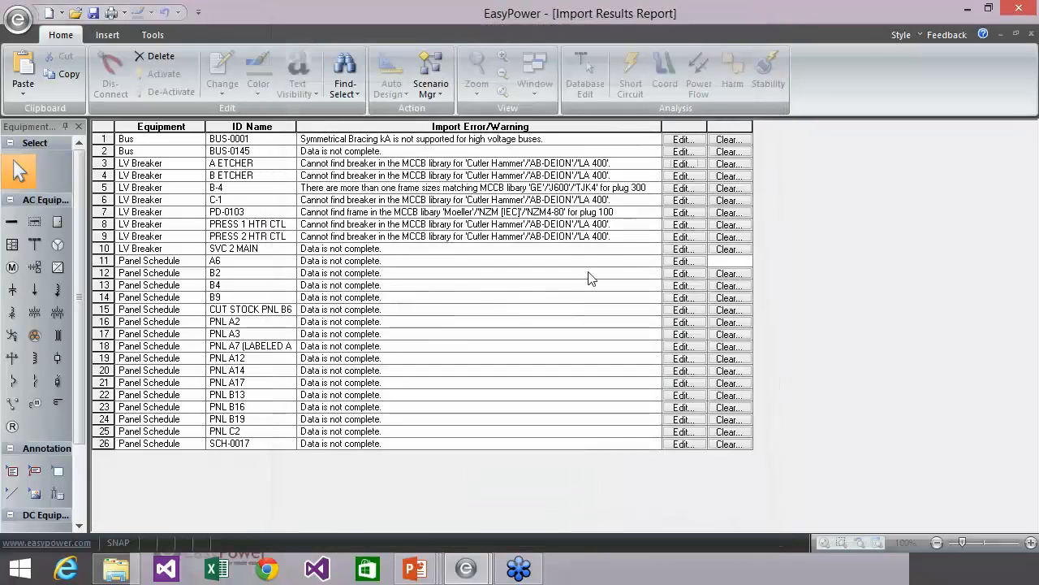
click(729, 164)
click(598, 316)
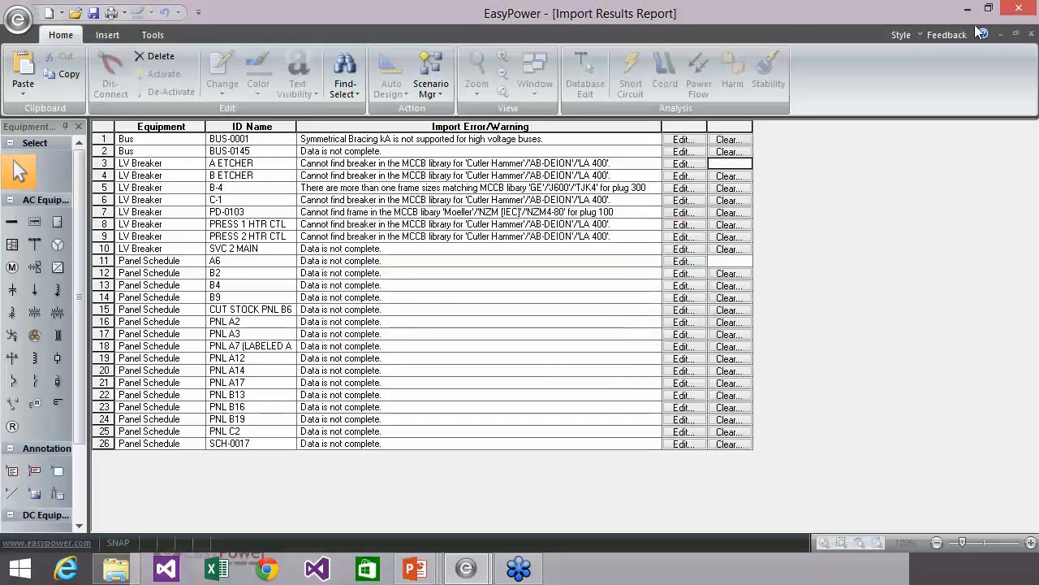
- Close the Import Results Report and view the imported Bldg1Export2 one-line
click(1032, 35)
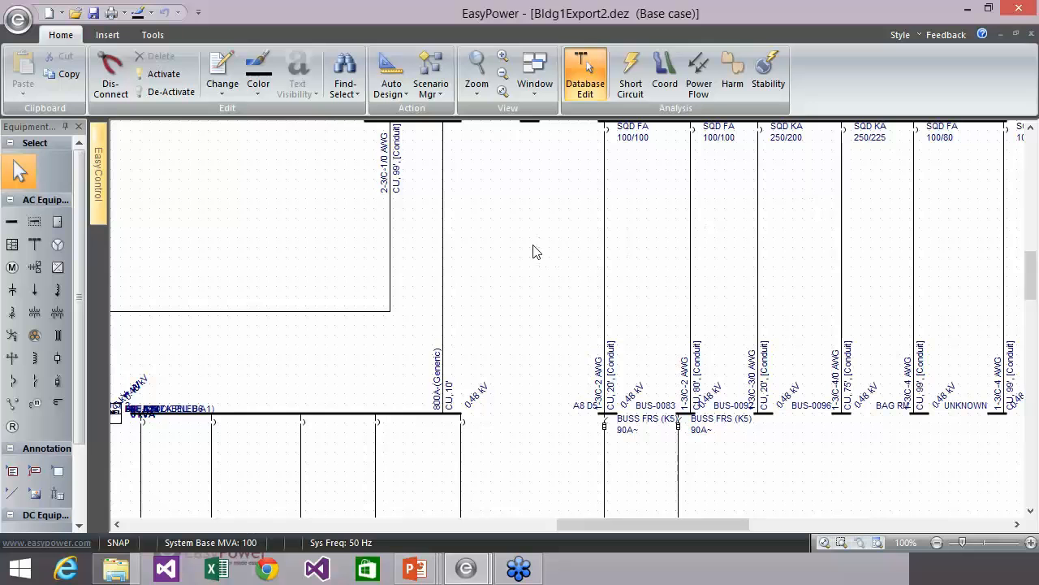
scroll(536, 251, down, 4)
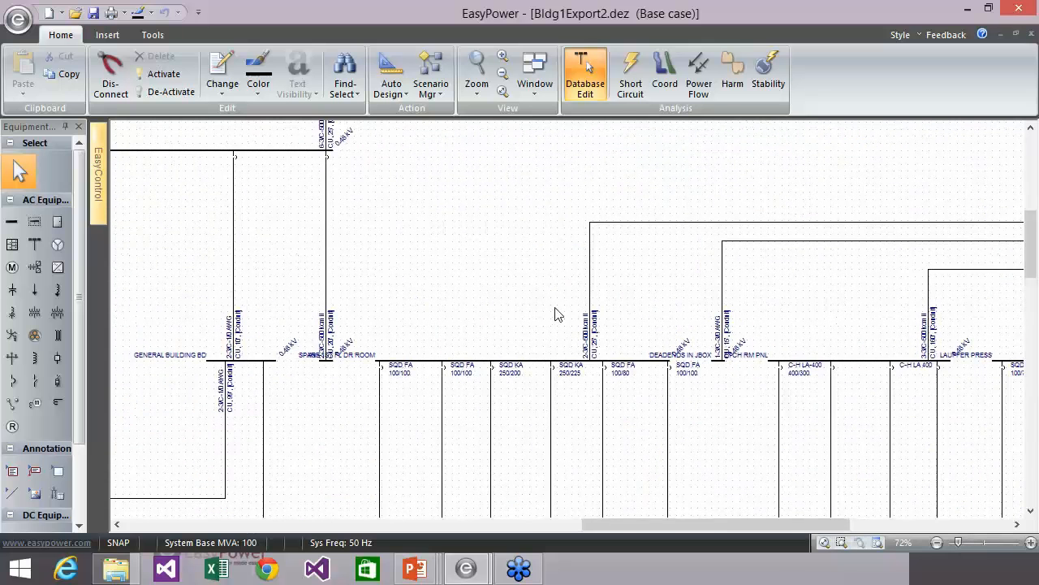
- Inspect the data of the first feeder breaker on bus SERVICE 2 in the imported one-line, making no changes
scroll(555, 313, down, 3)
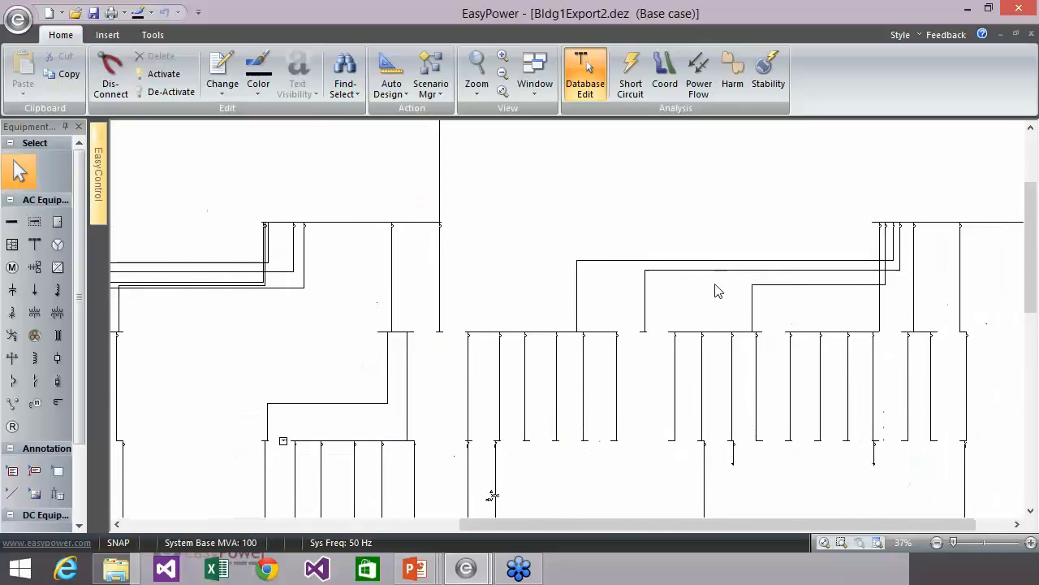
drag(717, 290, 433, 430)
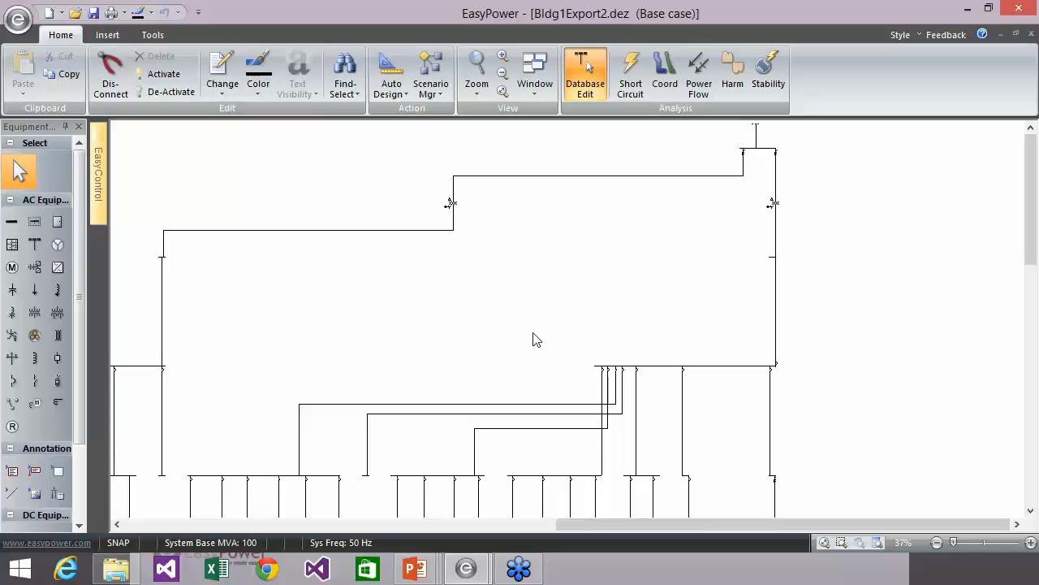
scroll(448, 262, up, 3)
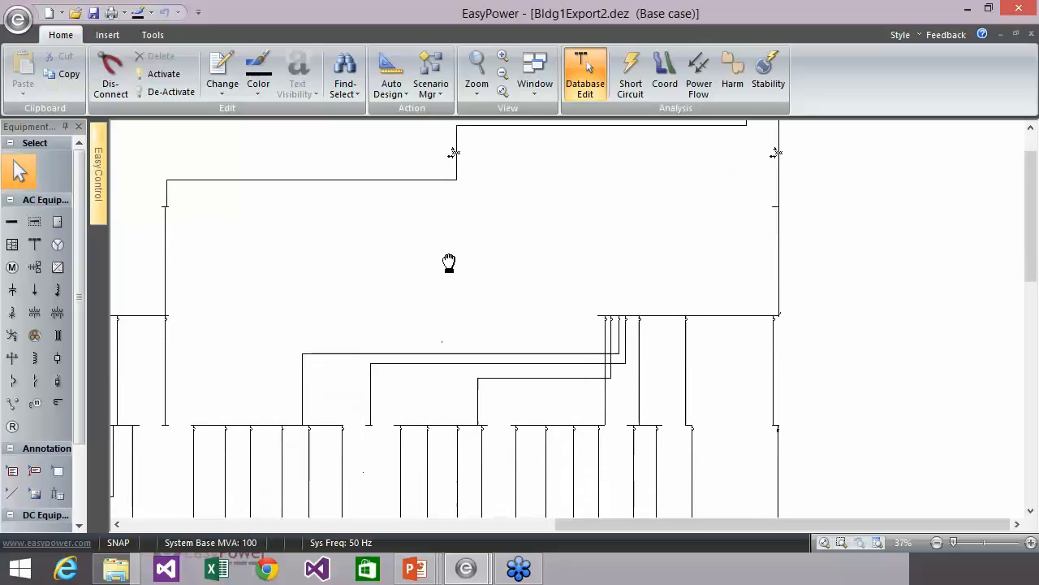
scroll(570, 335, up, 5)
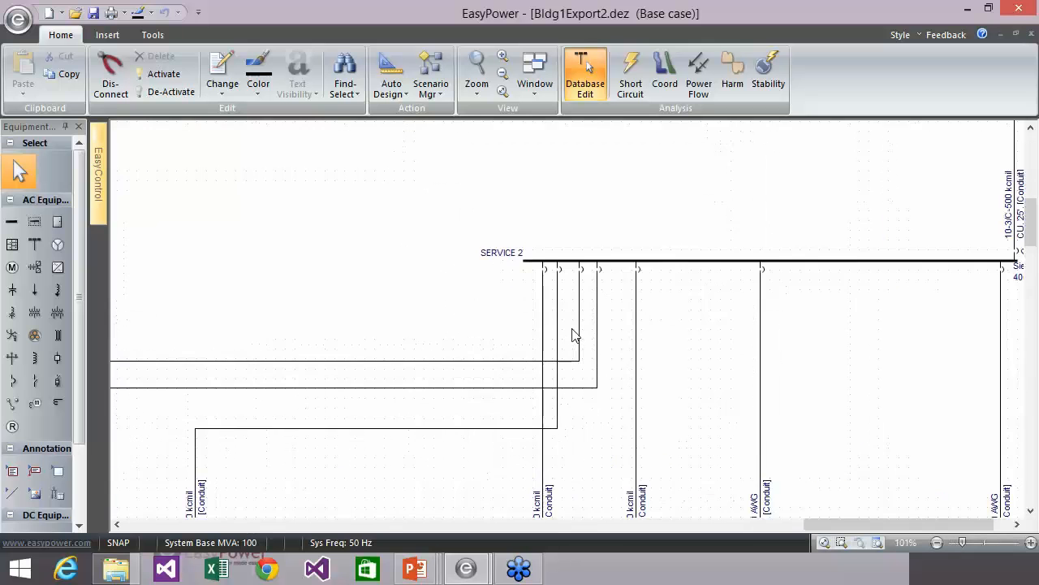
drag(569, 273, 519, 381)
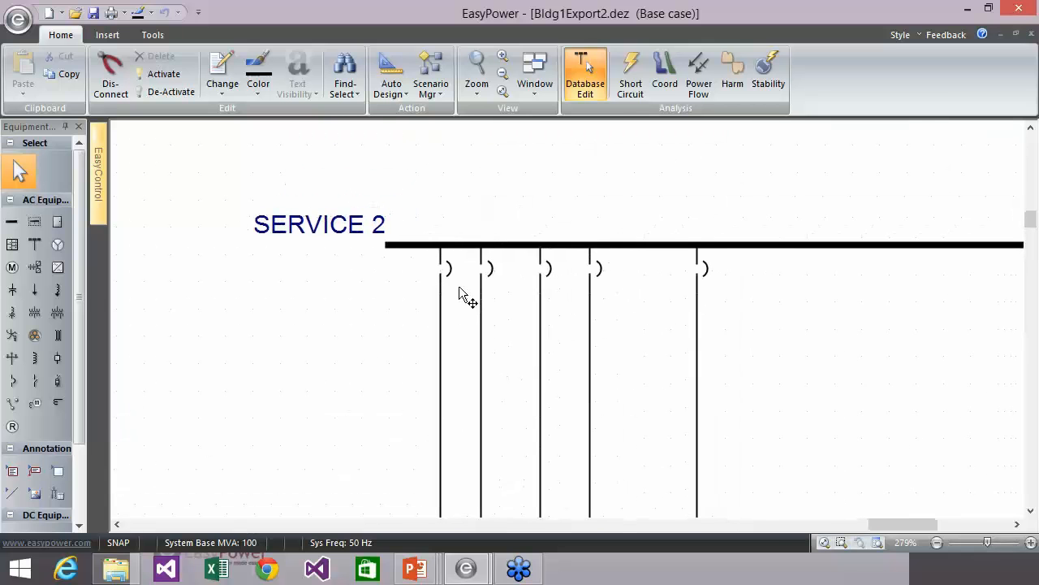
double_click(449, 272)
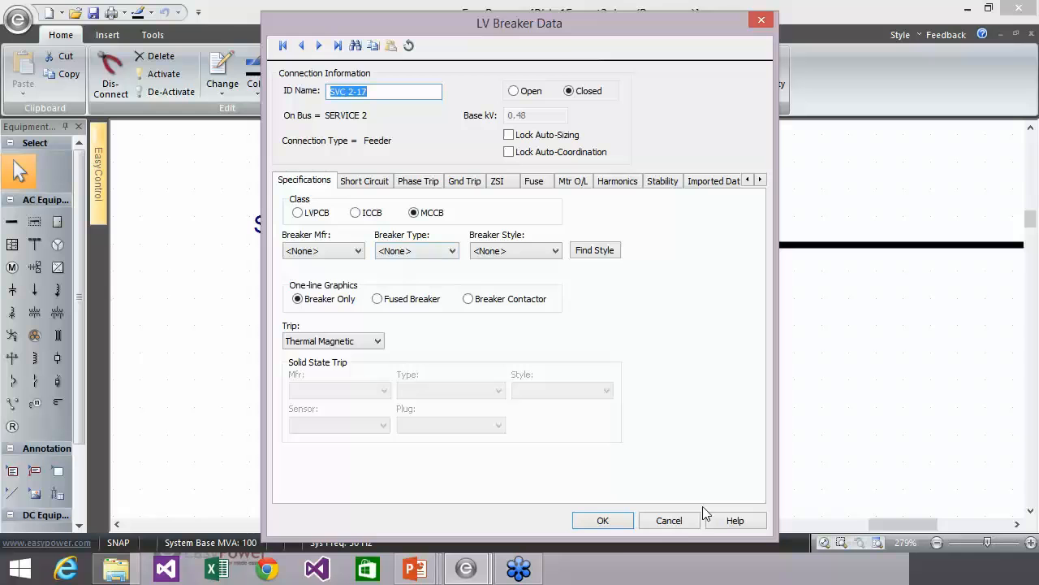
click(679, 520)
- Review the imported one-line around SERVICE 2, from utility UTIL 1 and its transformers down to the feeder panels
drag(828, 322, 564, 410)
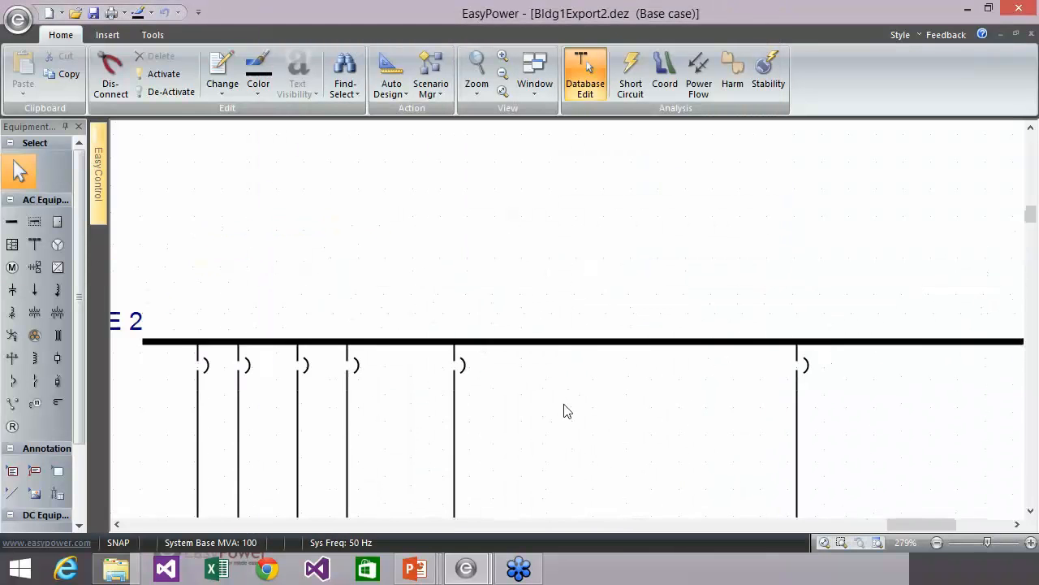
scroll(661, 300, down, 1)
scroll(669, 307, down, 4)
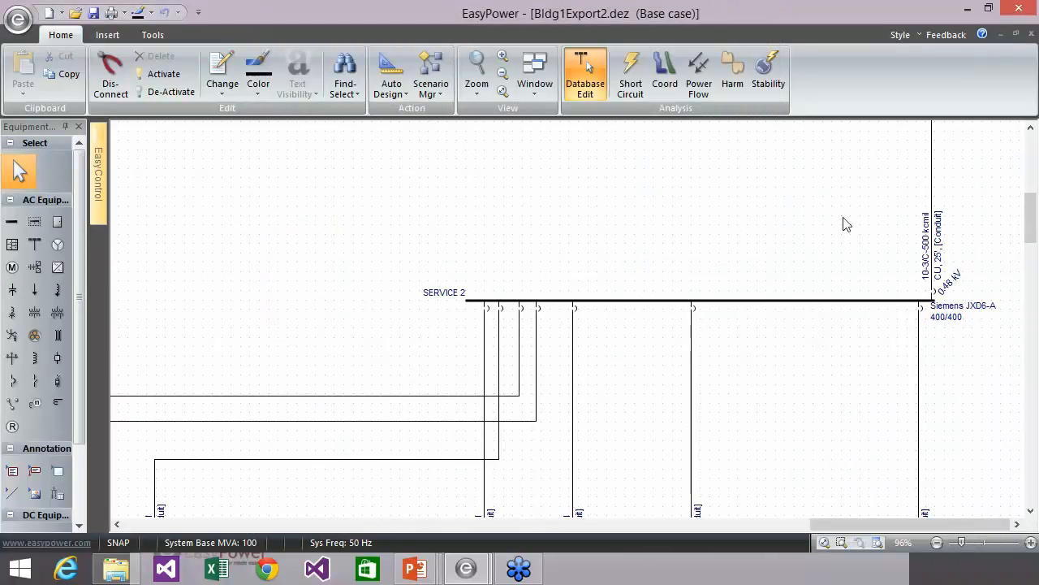
scroll(835, 213, down, 2)
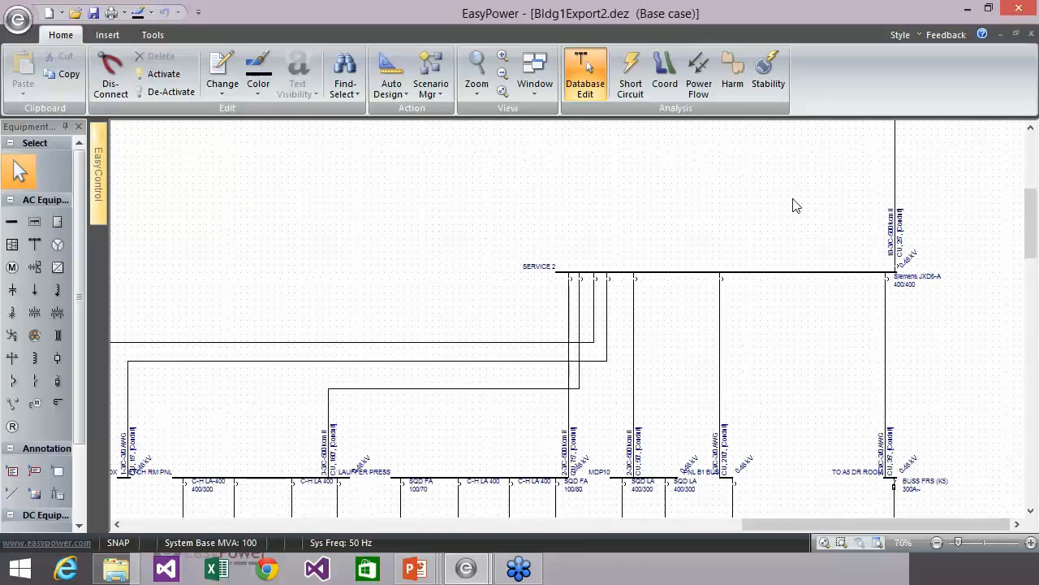
drag(796, 206, 764, 398)
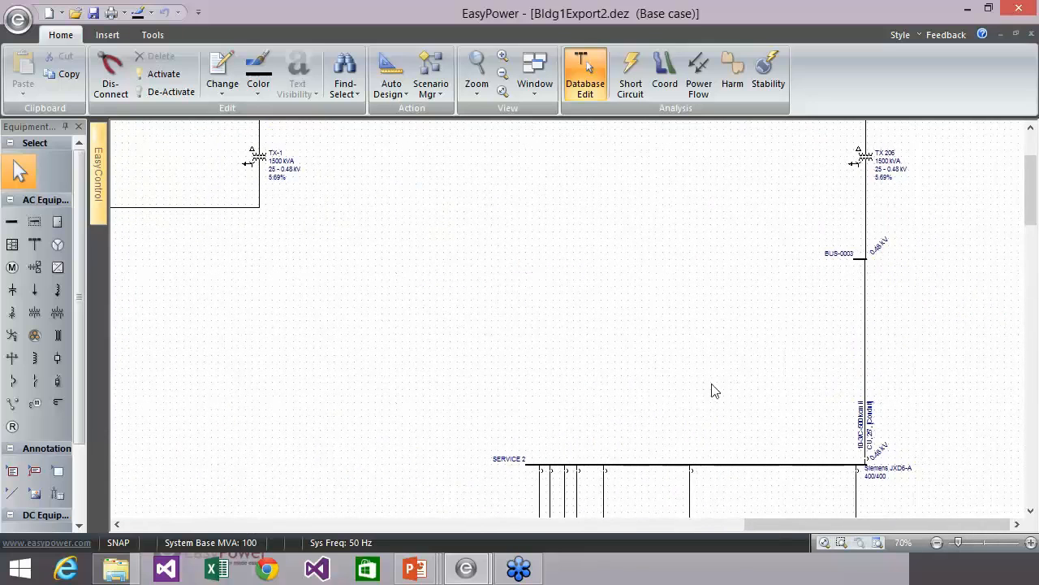
drag(755, 172, 691, 392)
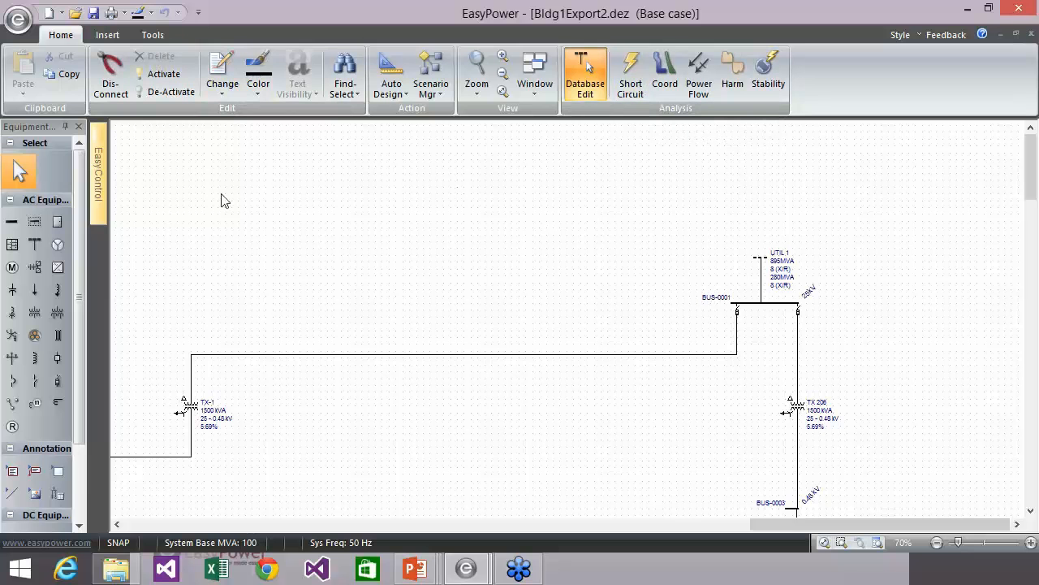
drag(1031, 158, 1035, 239)
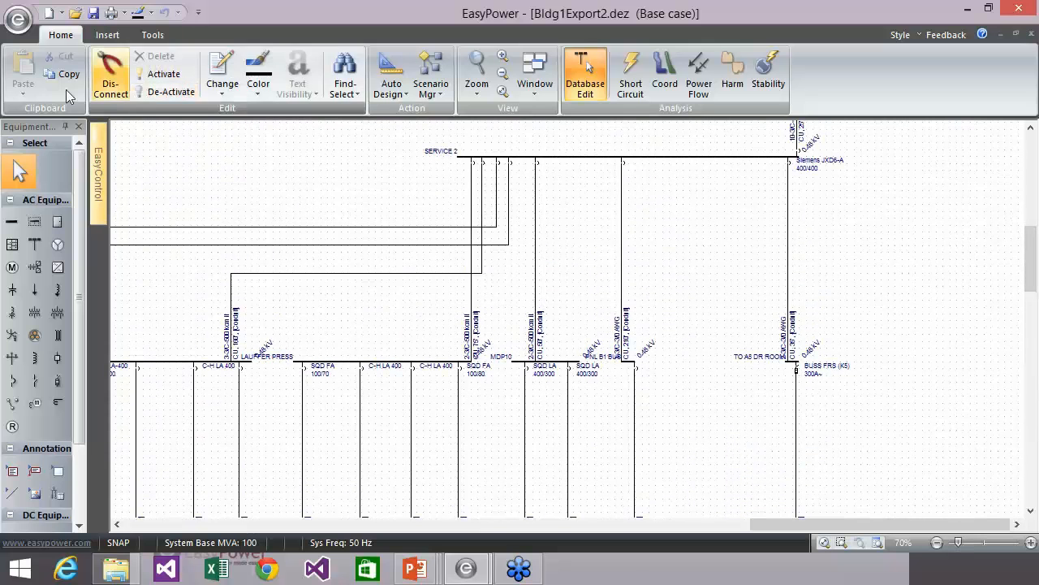
- Display the log of the last import's errors and warnings
click(24, 29)
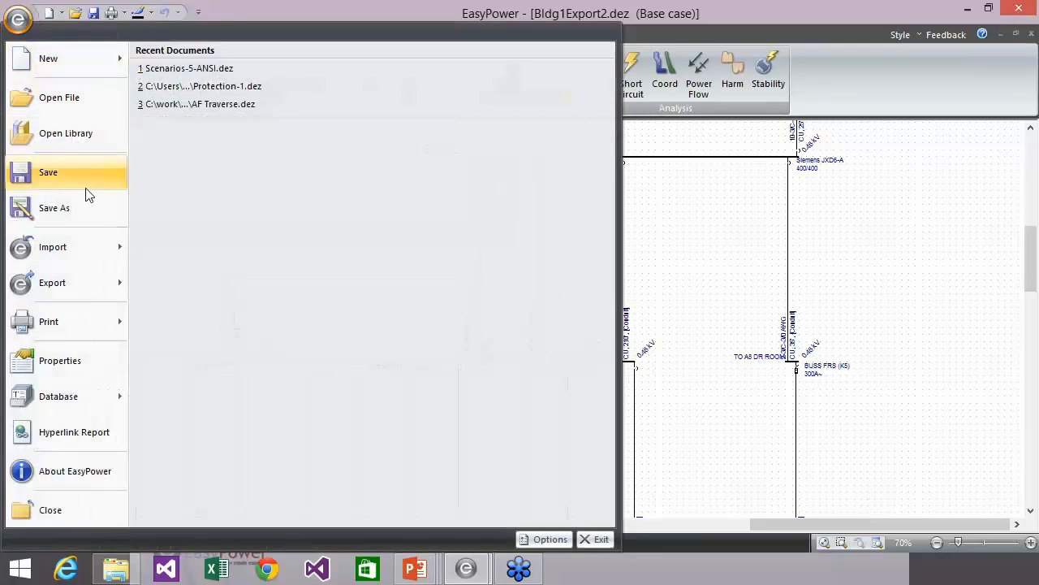
mouse_move(122, 249)
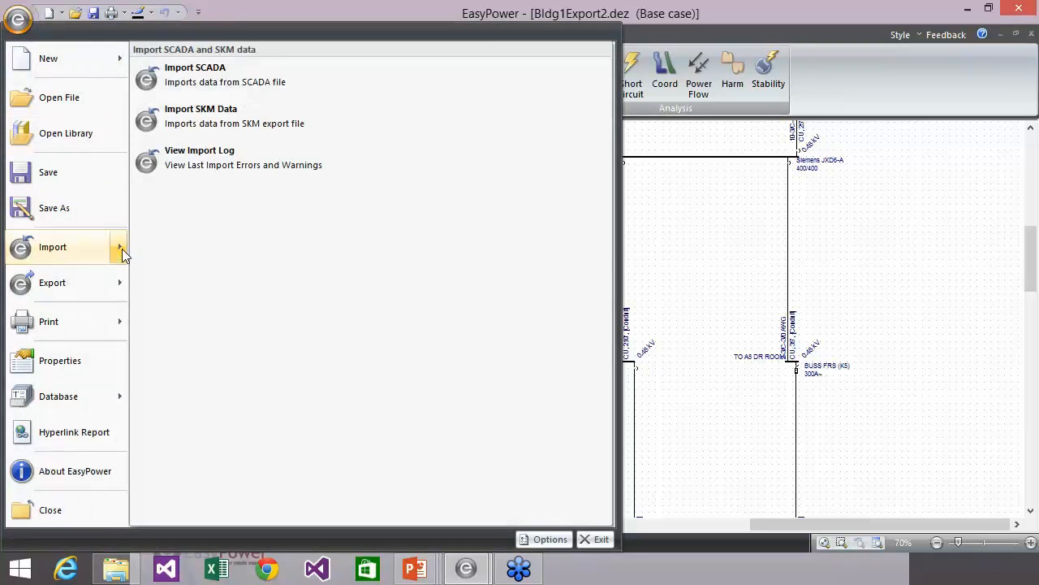
click(189, 167)
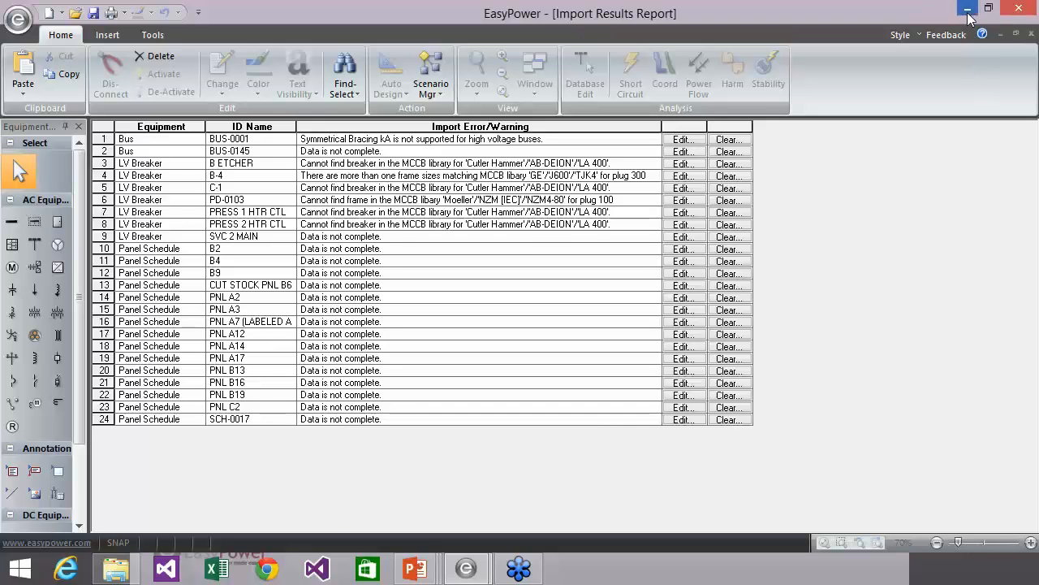
- Switch to the running PowerPoint slide show of the EasyPower 9.6 webinar
mouse_move(415, 569)
mouse_move(451, 509)
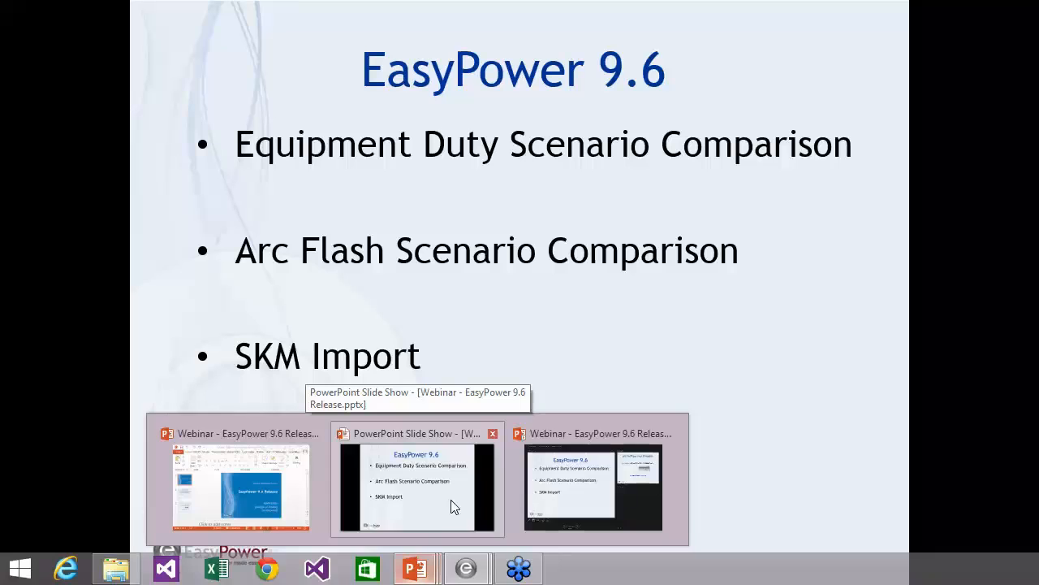
click(450, 500)
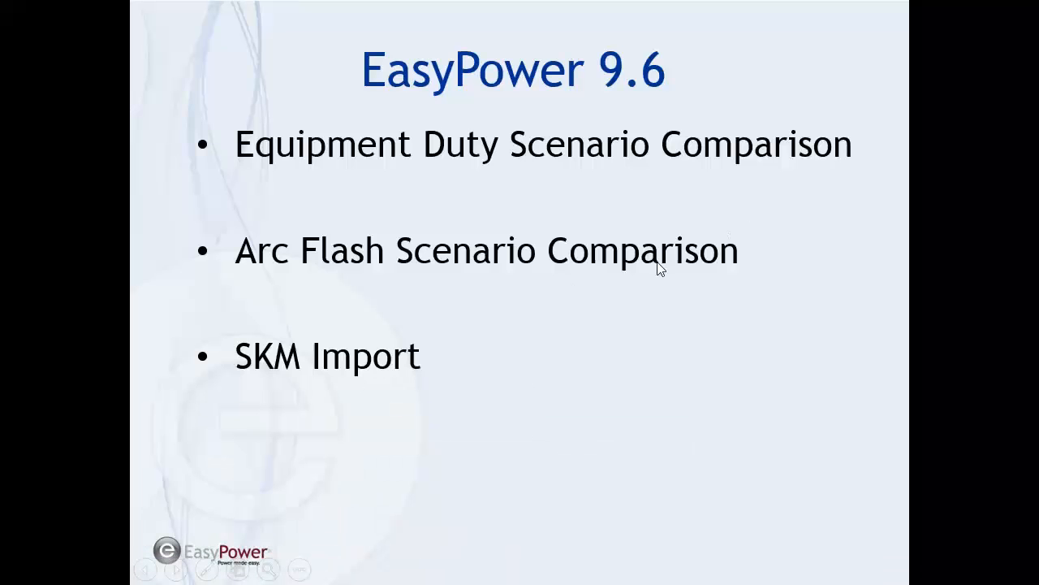
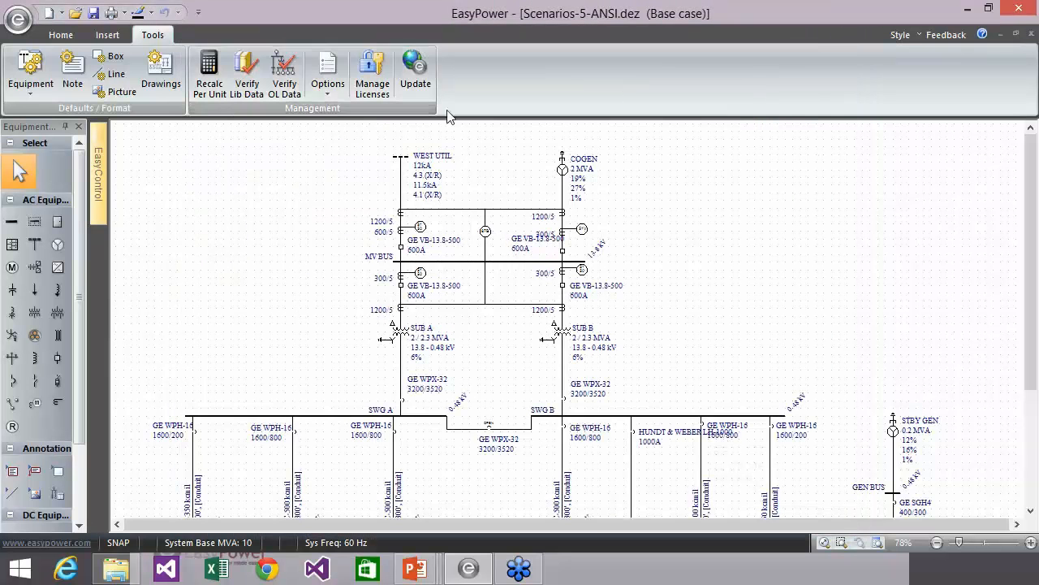
- Switch Scenarios-5-ANSI.dez to Short Circuit analysis and check the available scenario manager commands
click(60, 34)
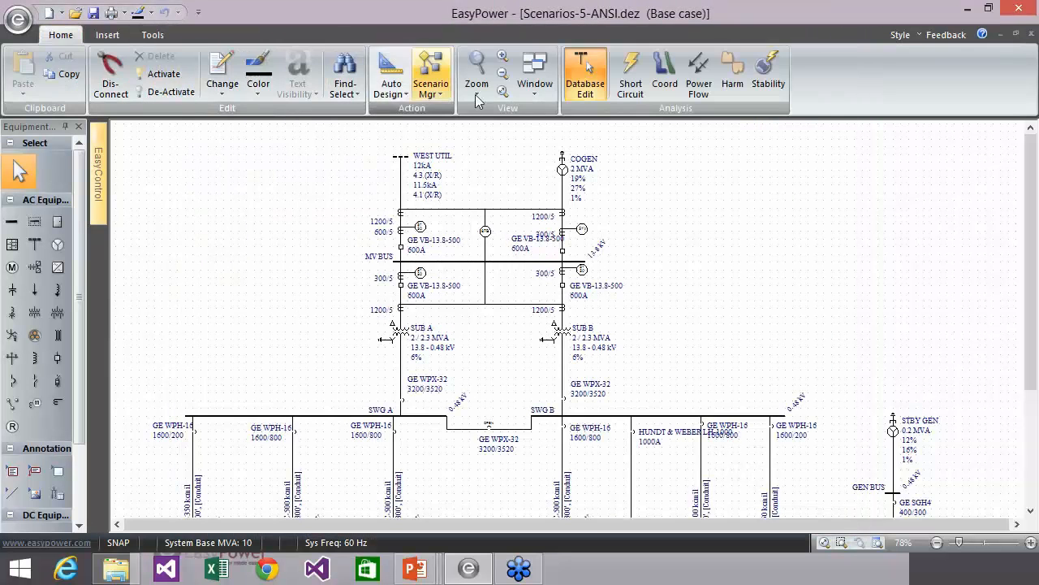
click(631, 77)
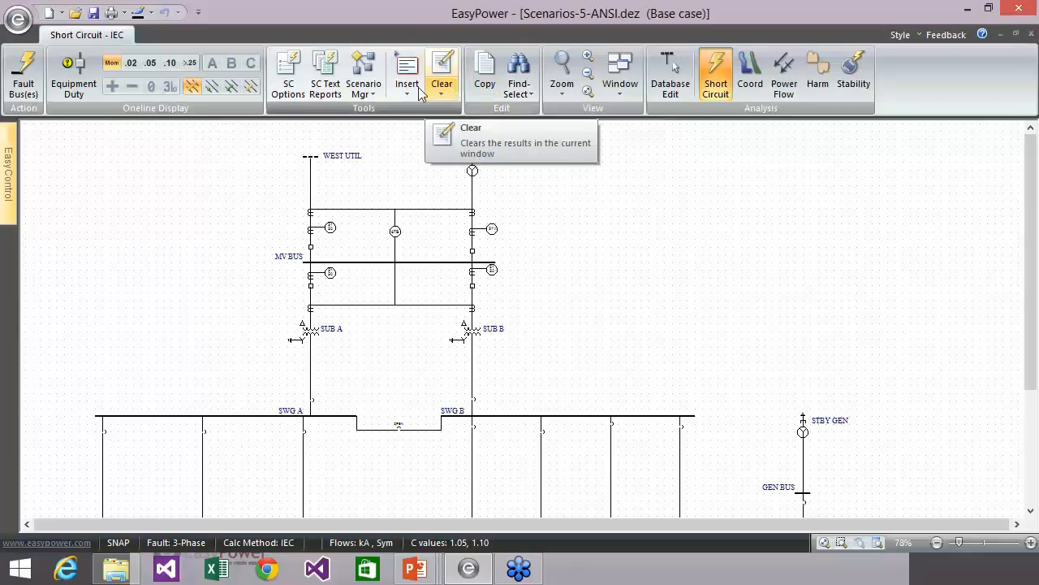
click(363, 82)
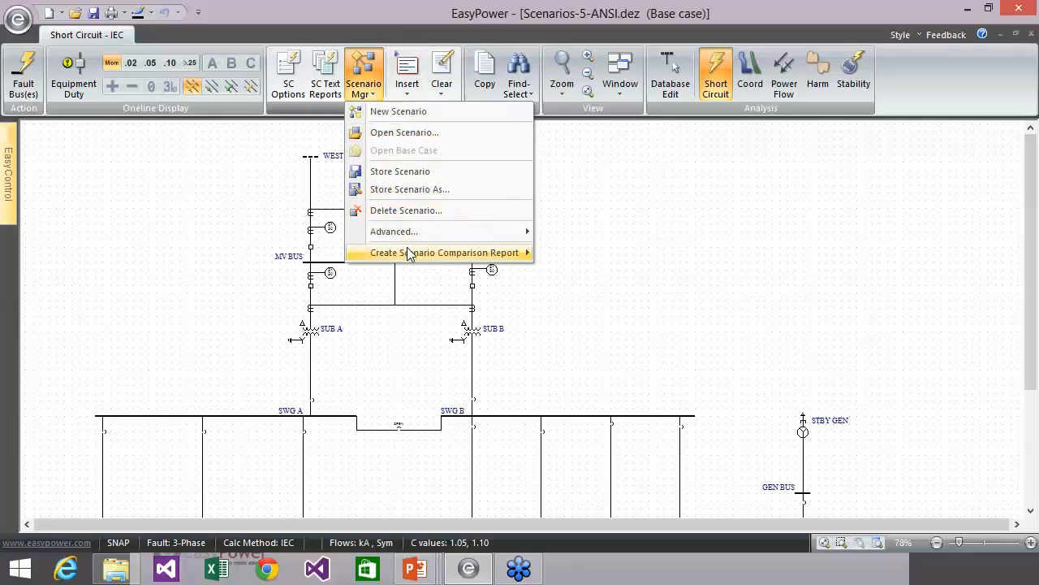
click(809, 234)
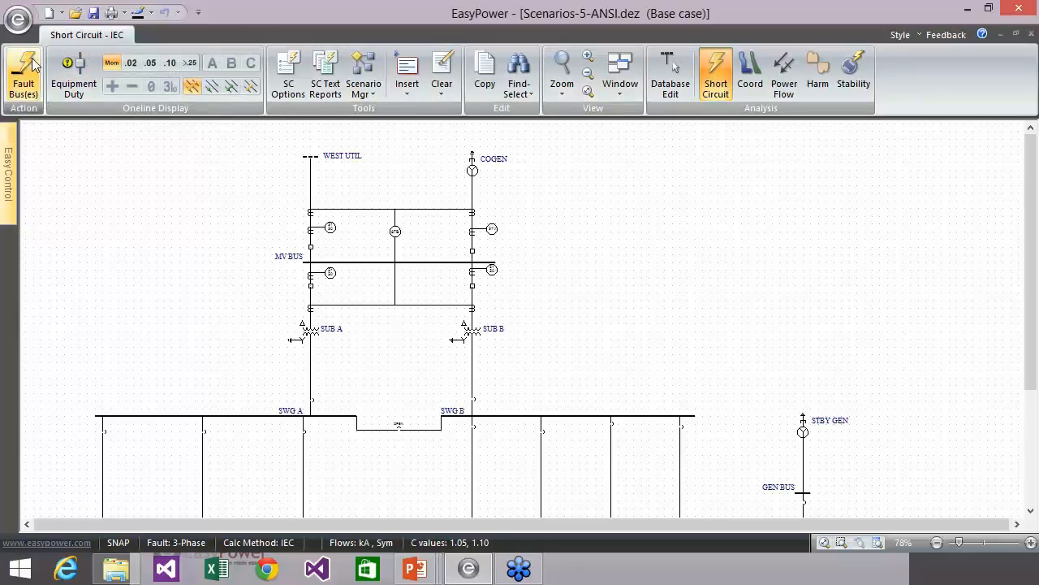
- Set the Short Circuit options to create an Equipment Duty Report that includes all devices
click(291, 81)
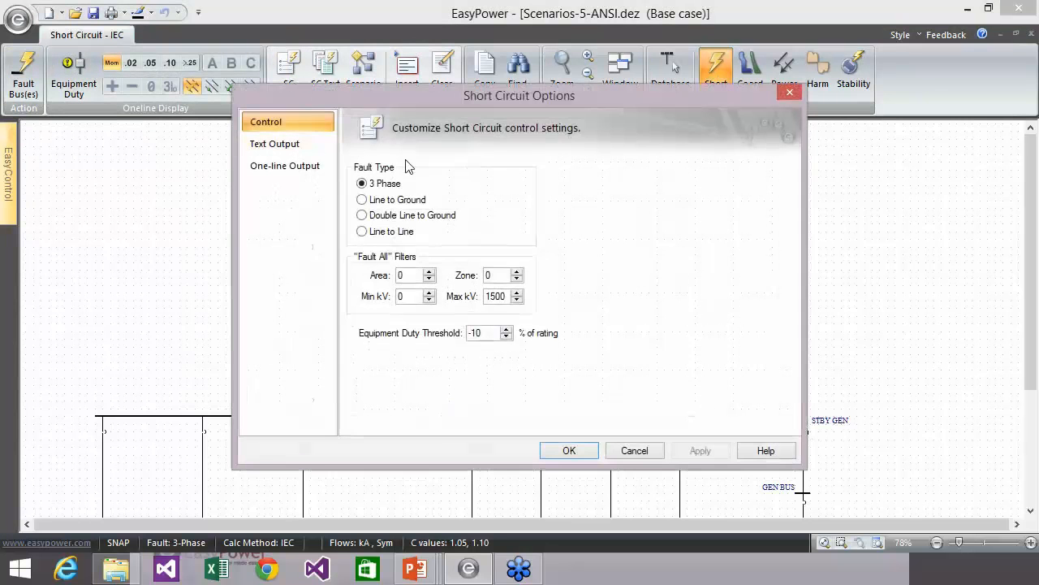
click(301, 145)
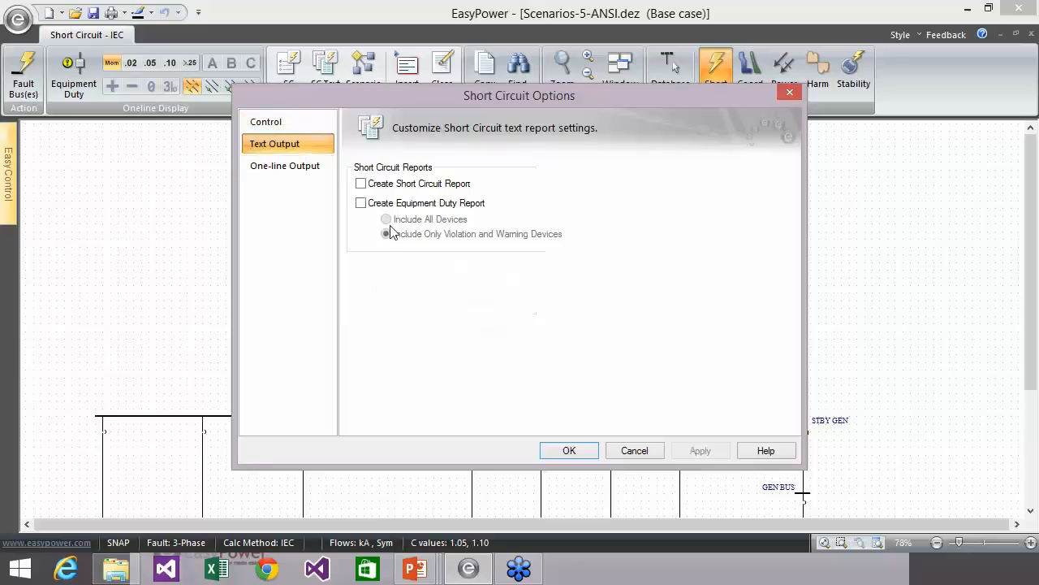
click(360, 204)
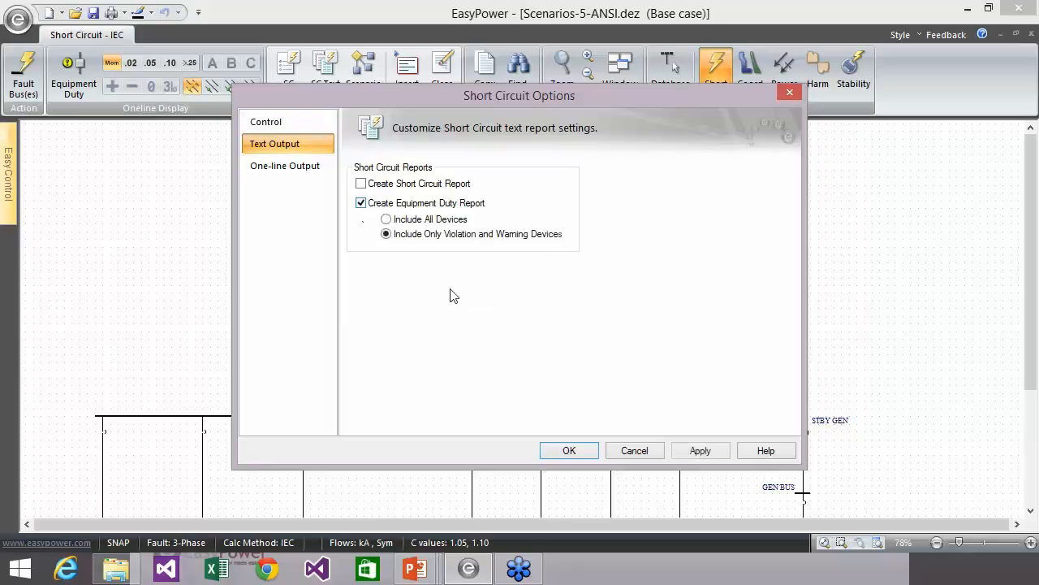
click(428, 221)
click(575, 449)
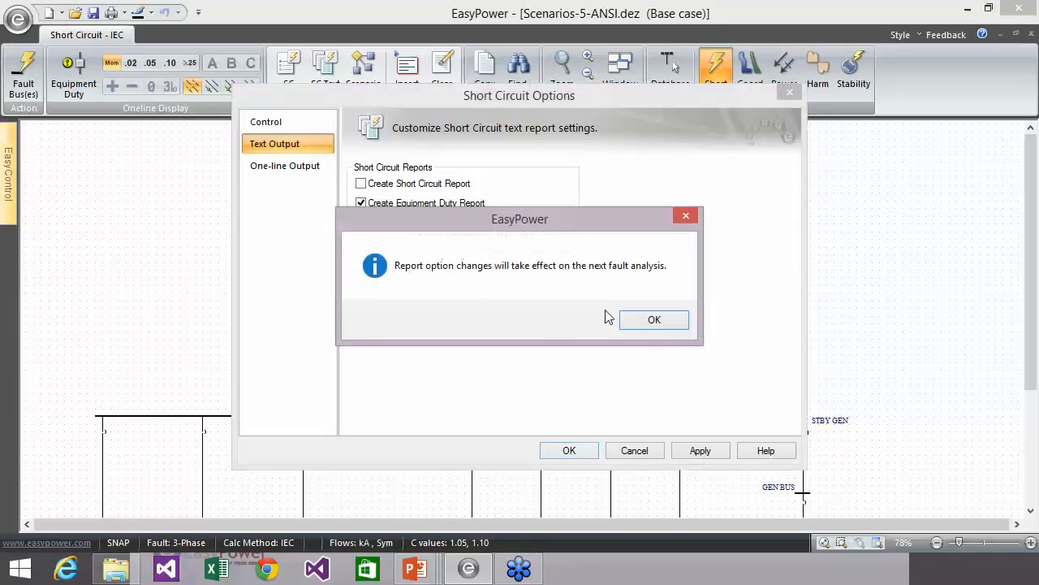
click(650, 319)
- Fault the buses and bring up the resulting IEC Equipment Duty Report
click(26, 75)
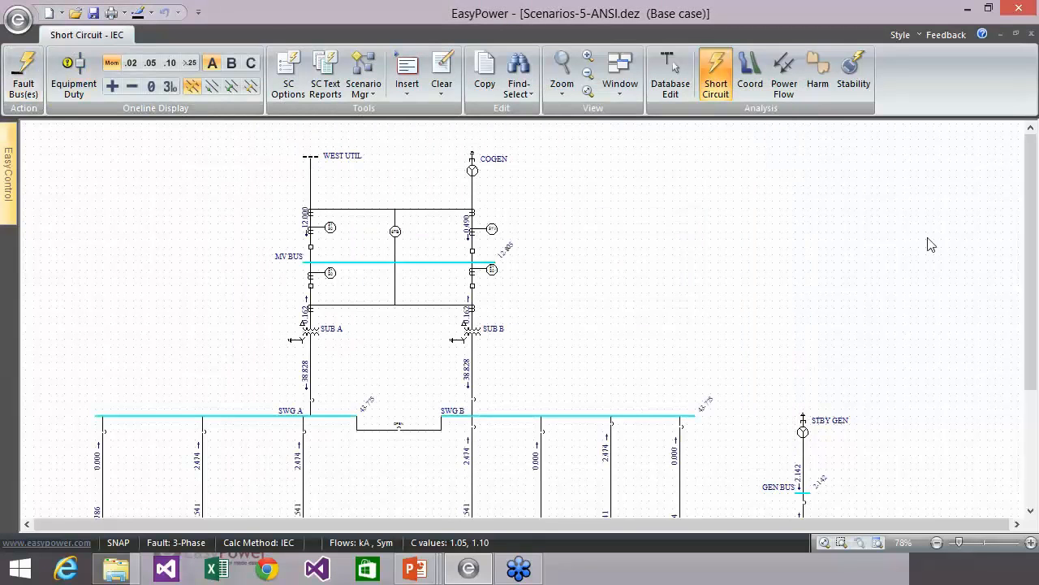
click(1032, 35)
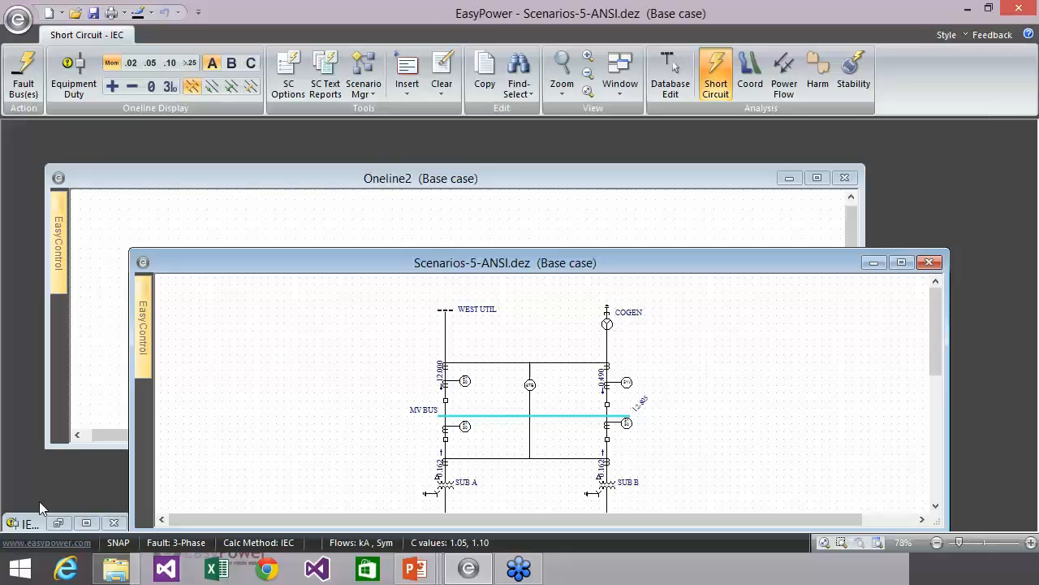
click(65, 522)
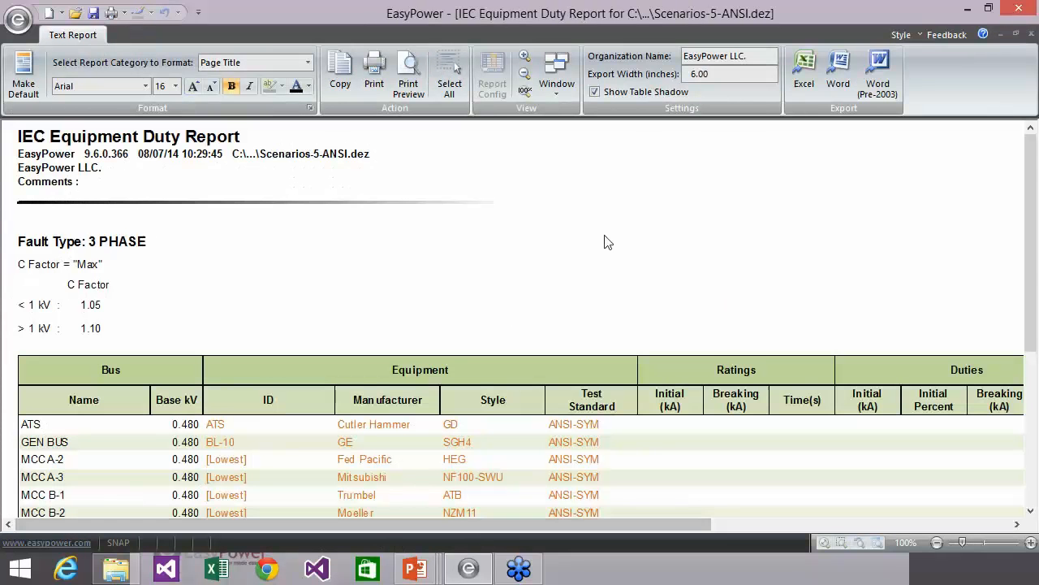
scroll(673, 282, down, 1)
scroll(672, 282, down, 4)
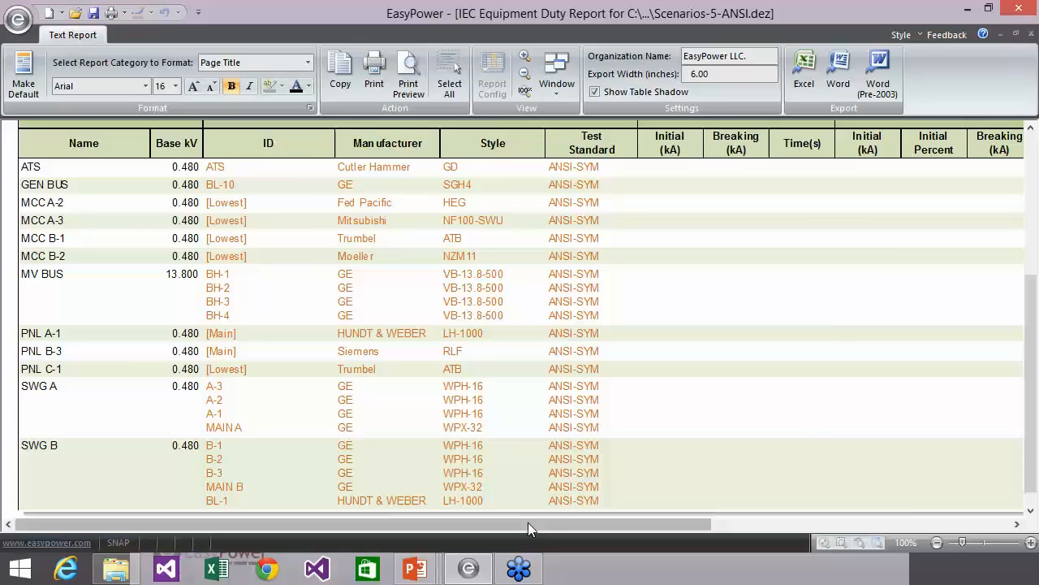
drag(528, 523, 730, 523)
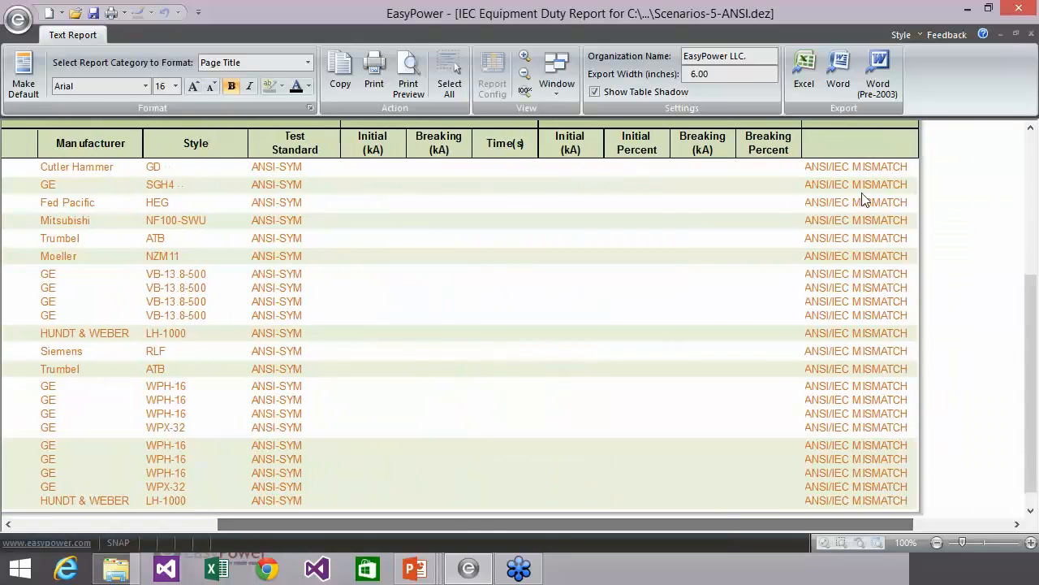
drag(862, 167, 866, 252)
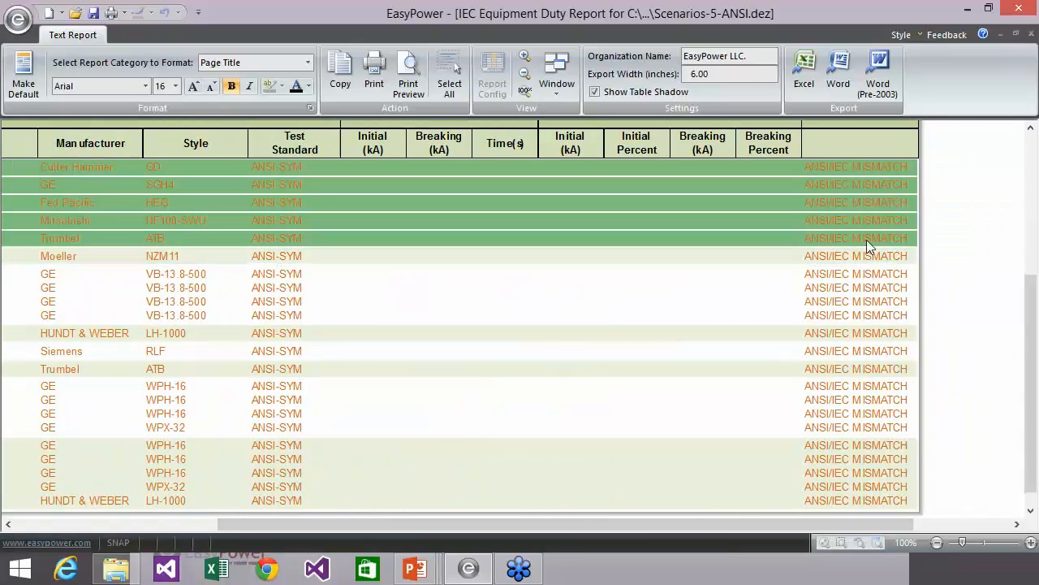
click(867, 240)
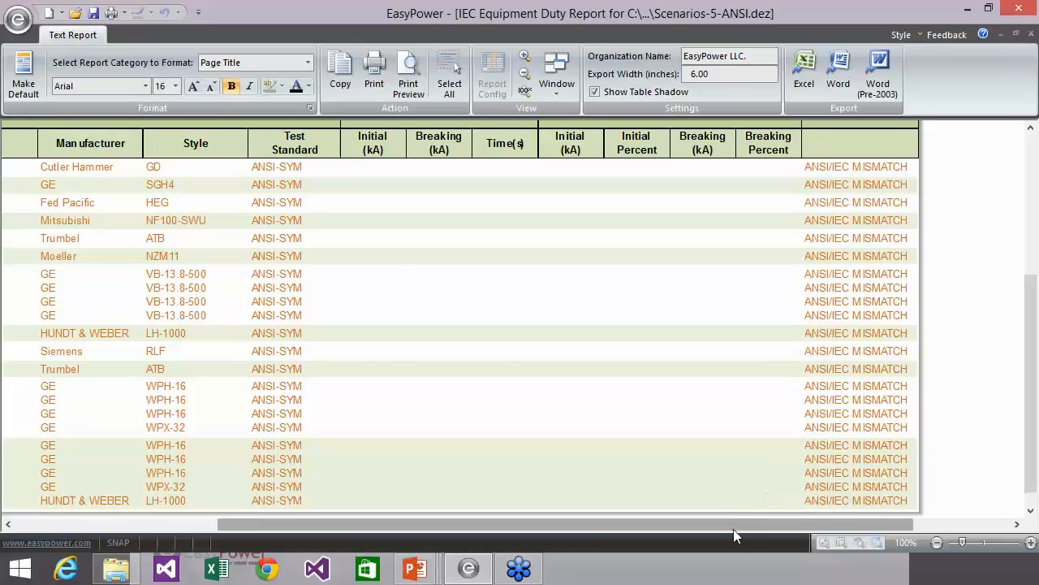
drag(733, 528, 777, 527)
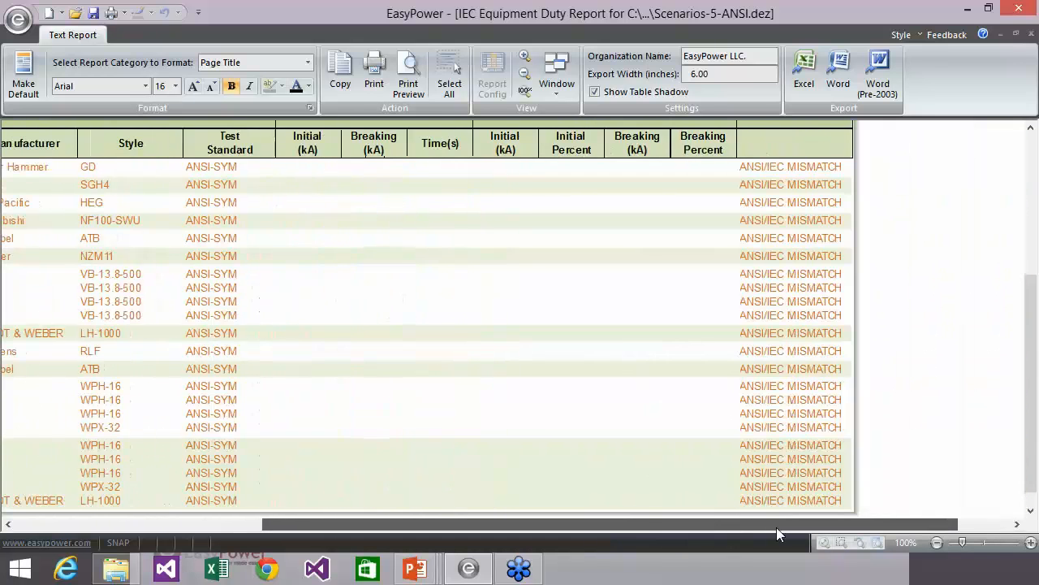
drag(1030, 303, 1030, 157)
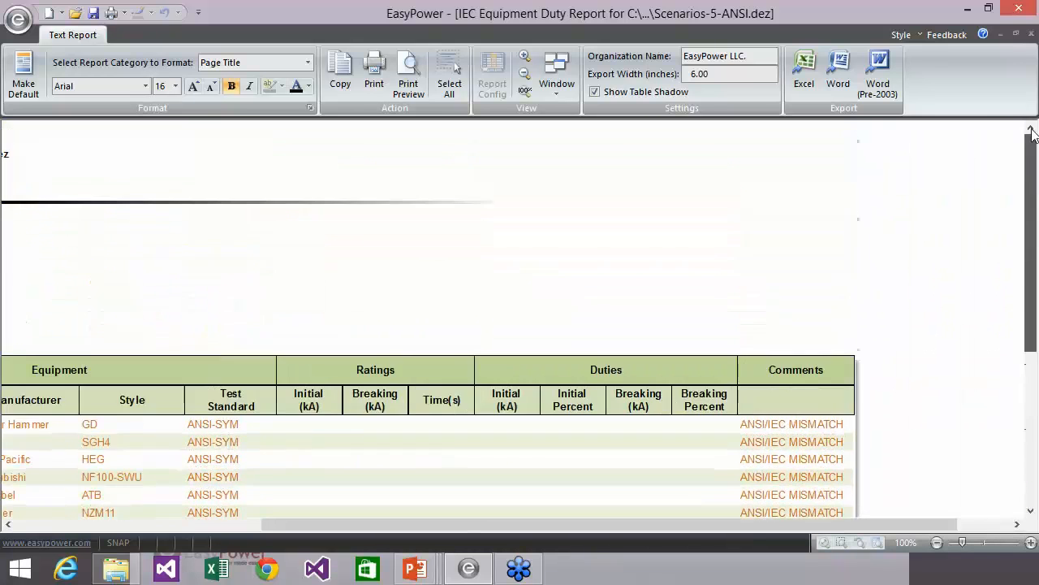
- Close the IEC Equipment Duty Report and return the Scenarios-5-ANSI.dez one-line to Database Edit
click(1032, 35)
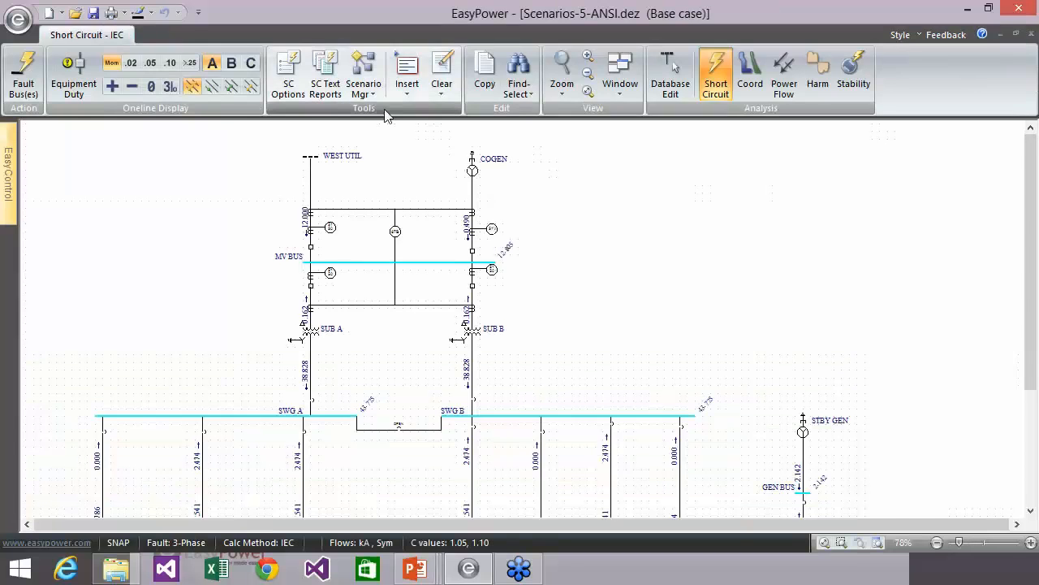
click(670, 81)
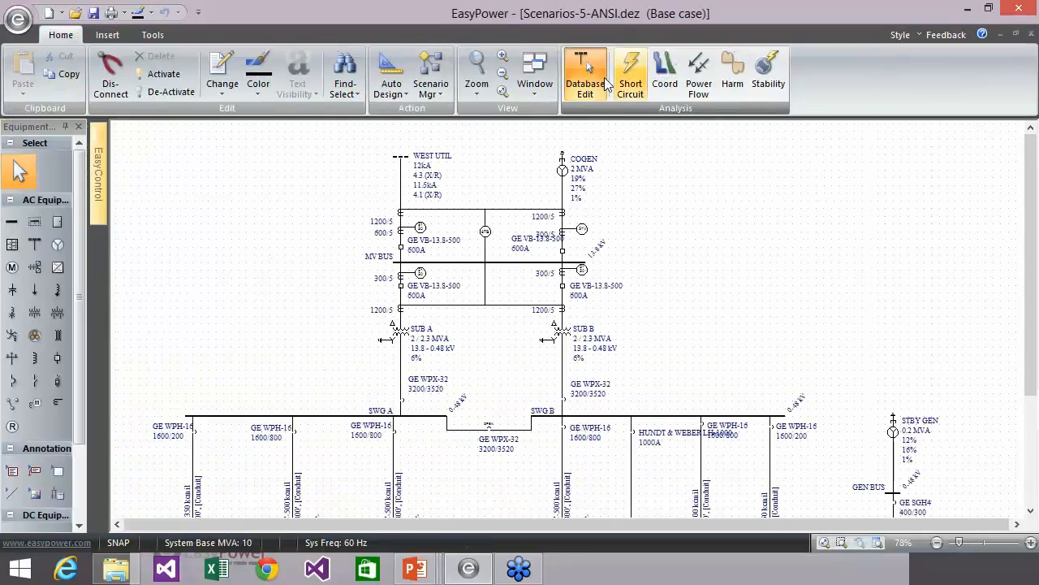
- Create an Equipment Duty scenario comparison report with the Best Case comparison view and the Cogen only scenario group, saving the file changes
click(431, 81)
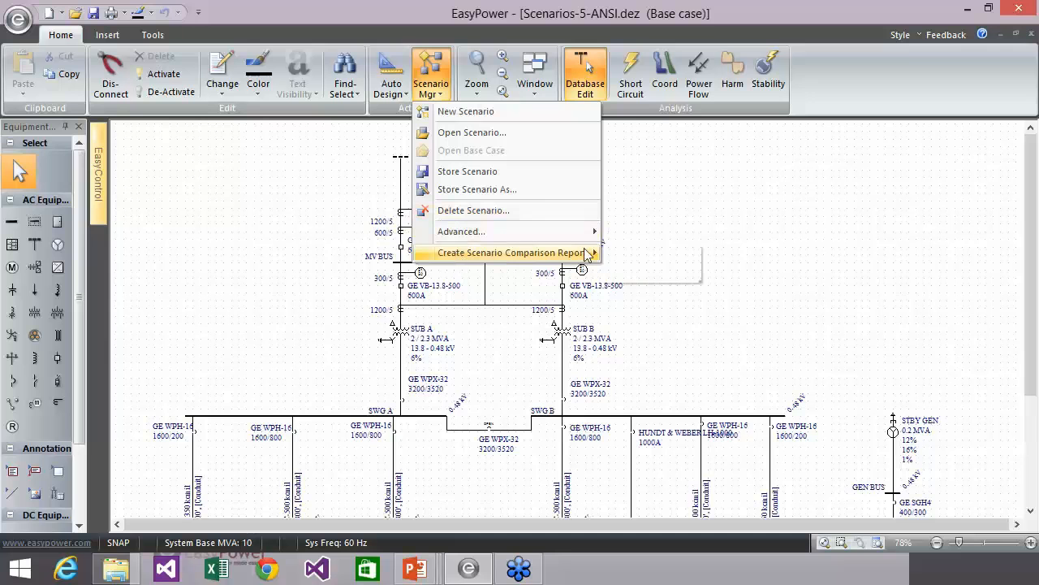
mouse_move(591, 252)
click(641, 273)
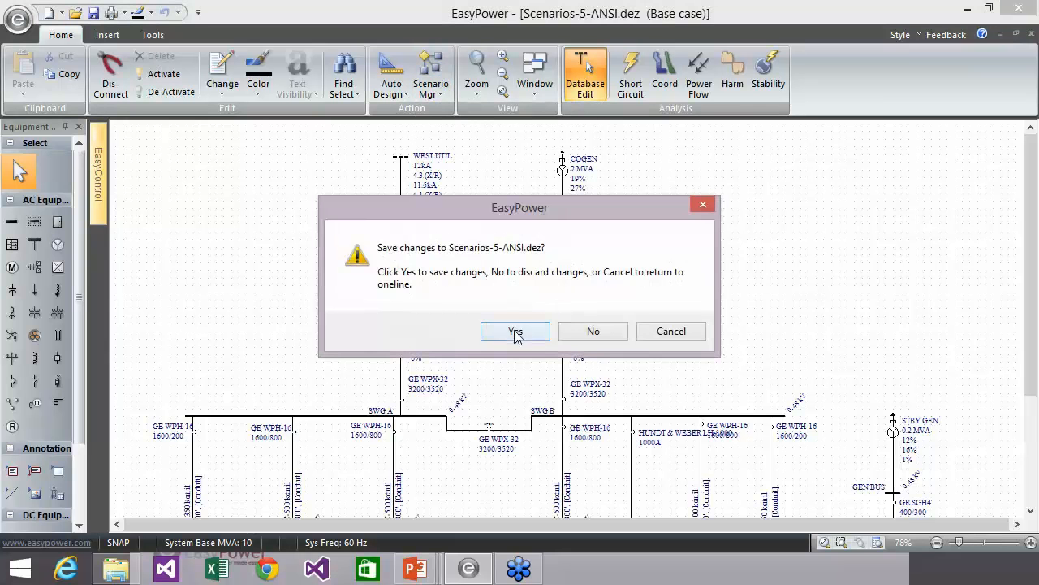
click(514, 330)
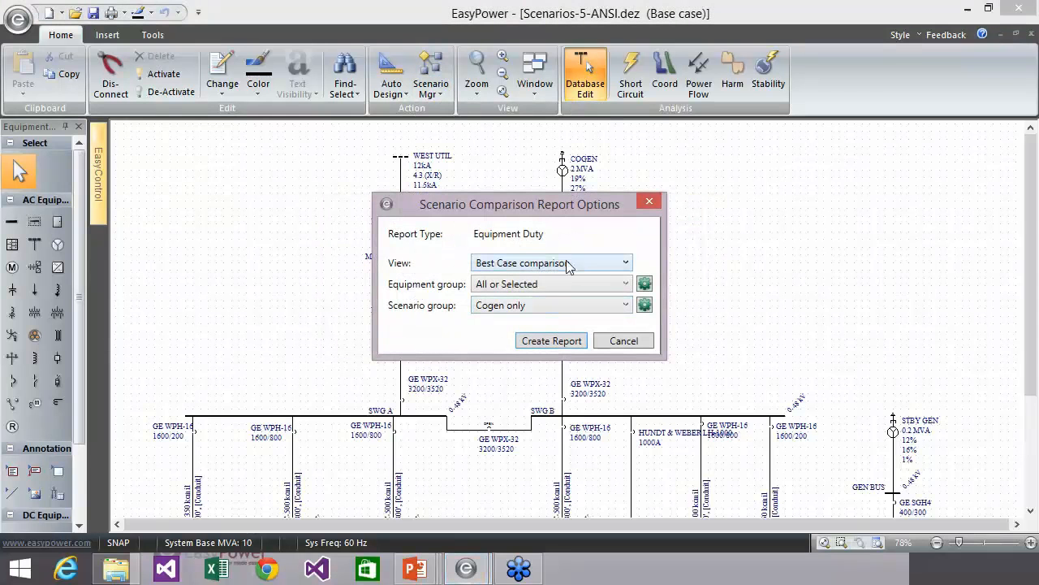
click(567, 262)
click(663, 253)
click(552, 341)
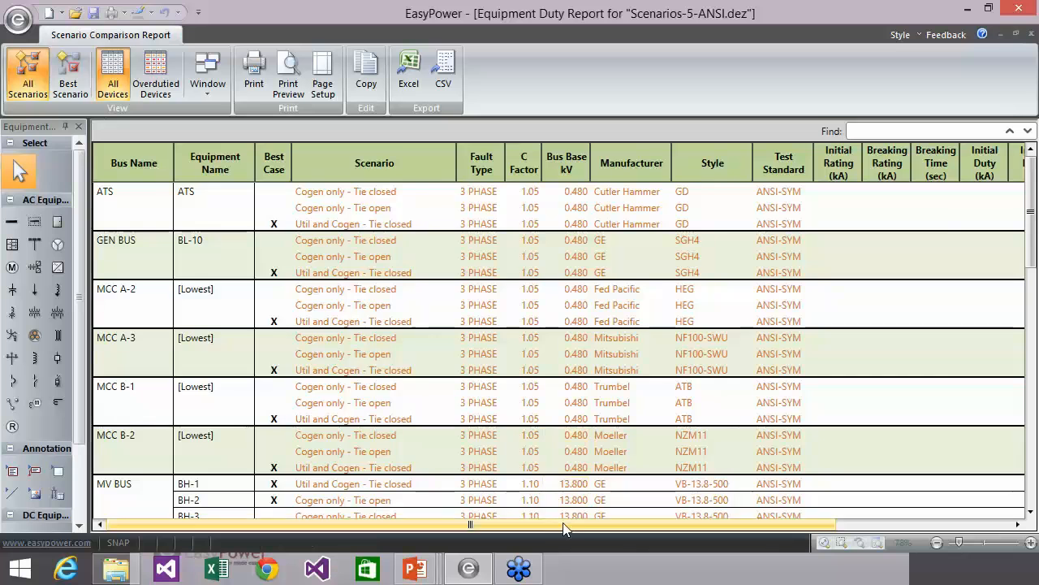
- Check the comparison report's test standard, ratings, duties and comments columns, and close the report
drag(597, 525, 838, 526)
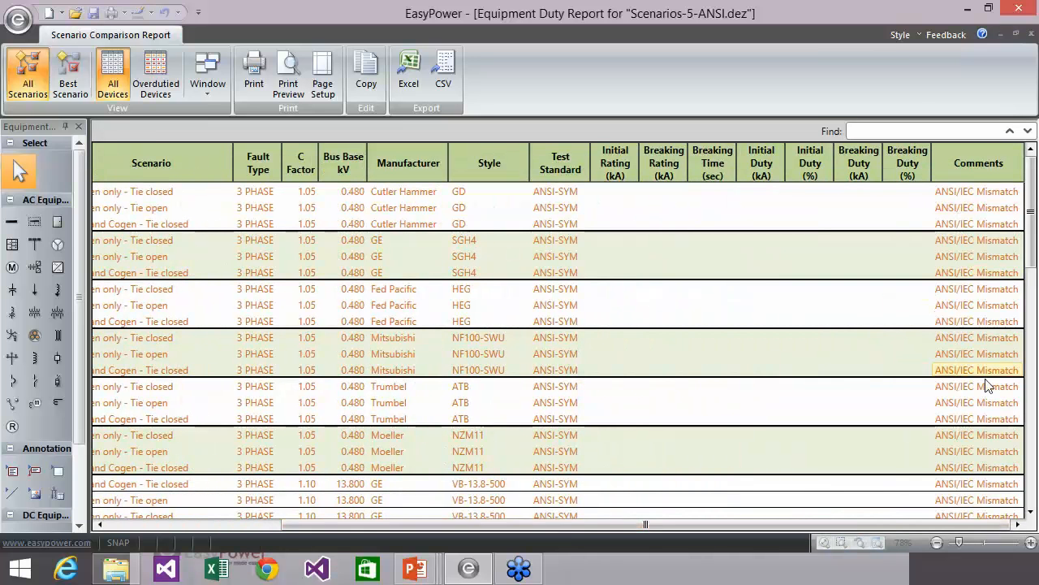
click(1031, 33)
click(1031, 35)
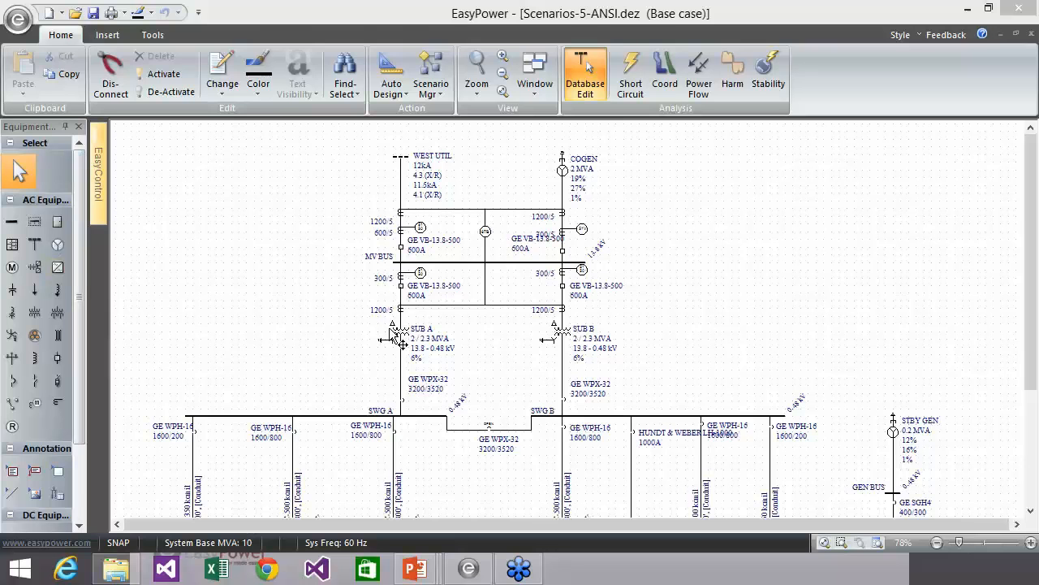
- View the EasyPower 9.6 summary slide in PowerPoint, and return to EasyPower to open the feedback form
click(455, 507)
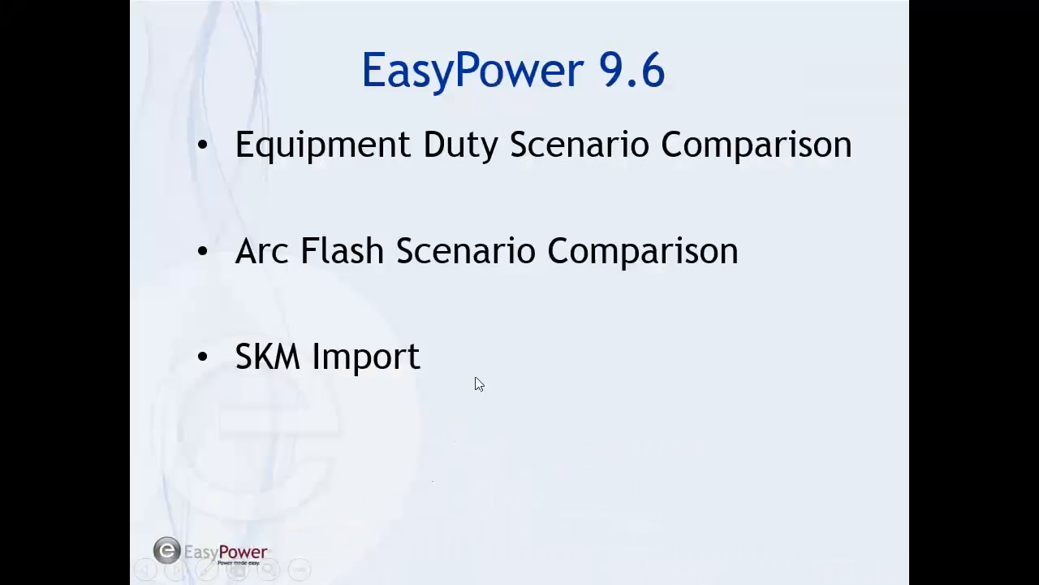
click(500, 345)
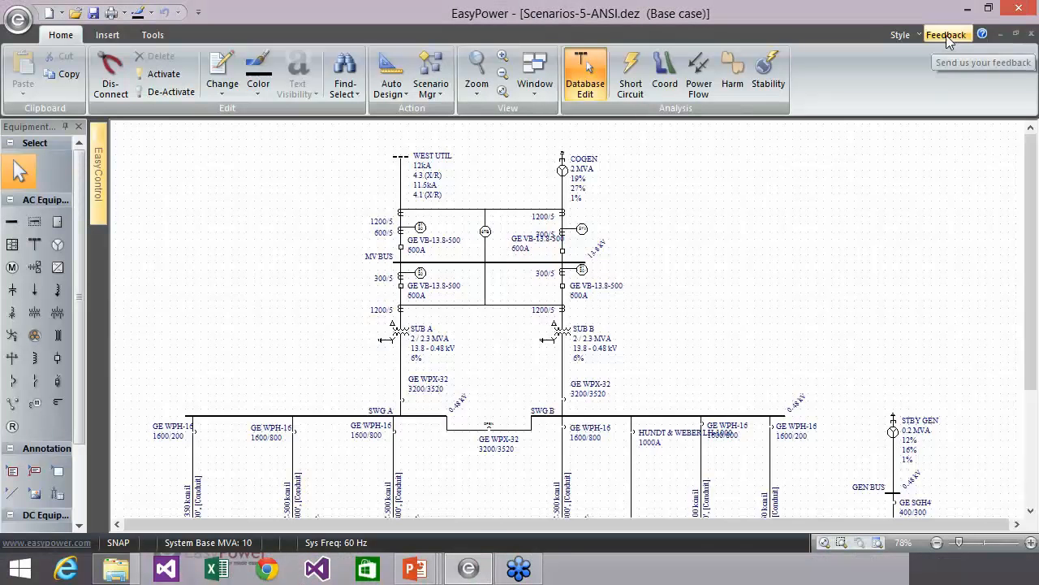
click(947, 37)
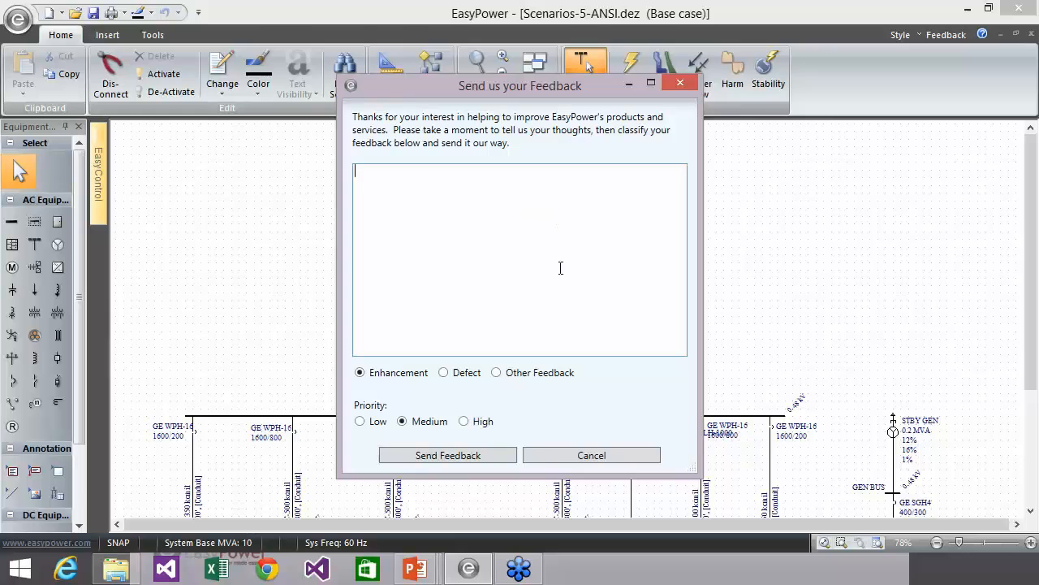